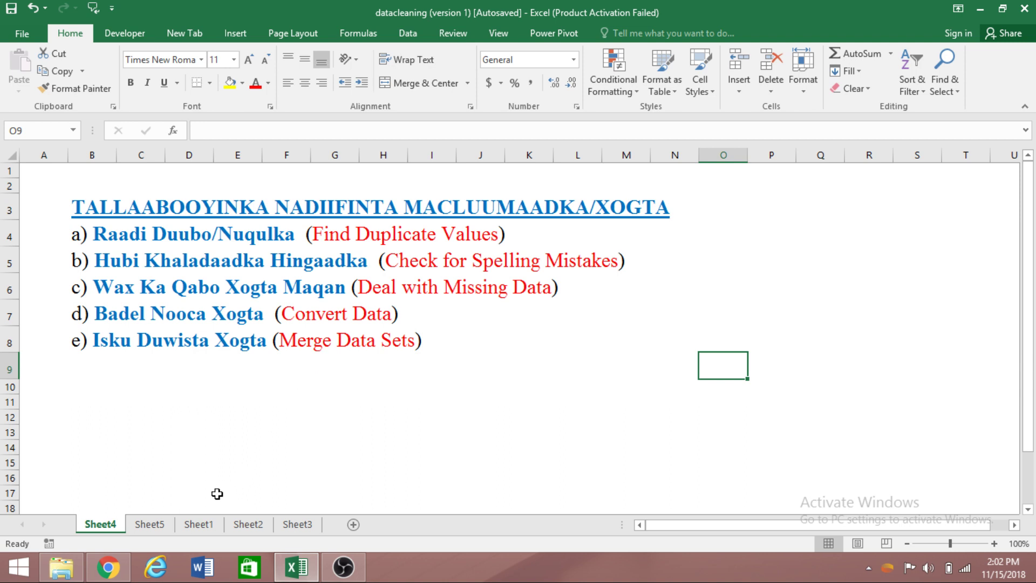
Look through the work orders on Sheet1, vehicle list on Sheet2 and service prices on Sheet3, returning to Sheet1.
click(200, 527)
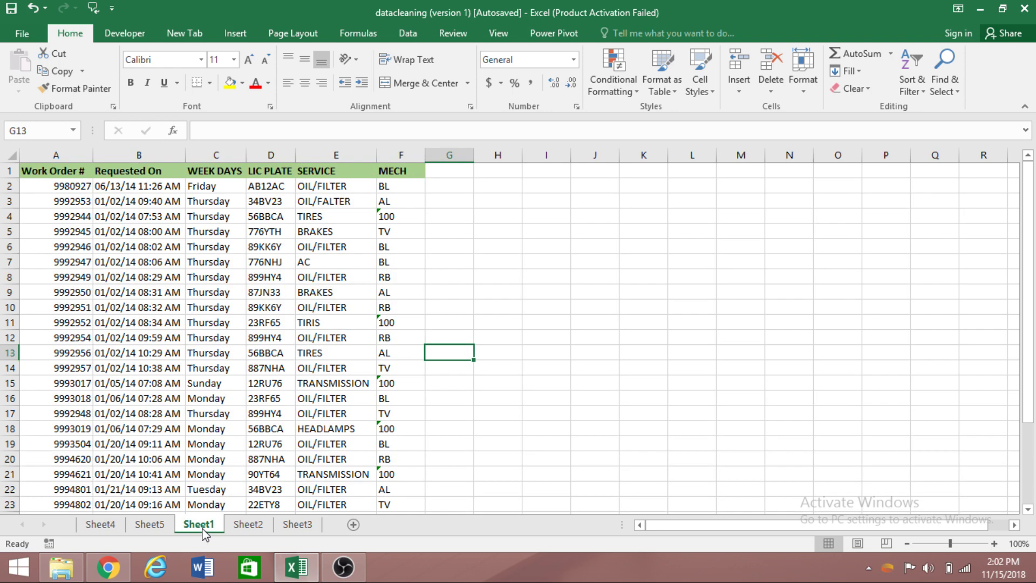
click(248, 525)
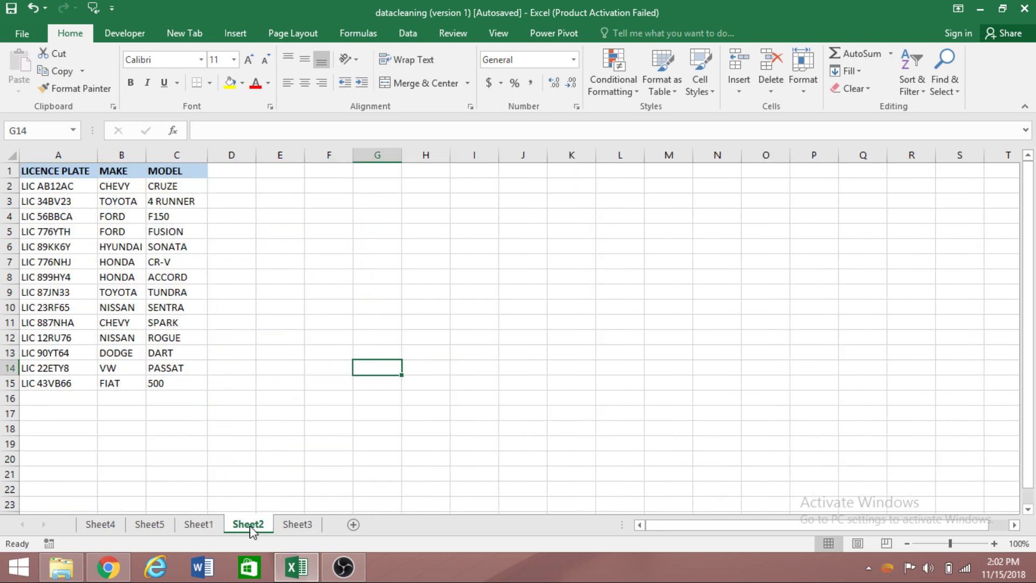
click(299, 525)
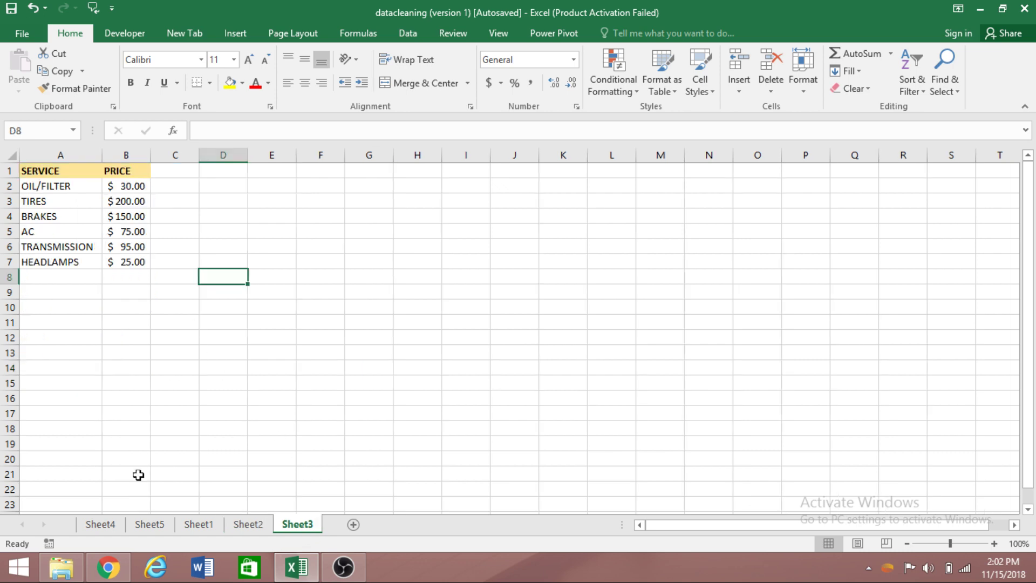
click(197, 525)
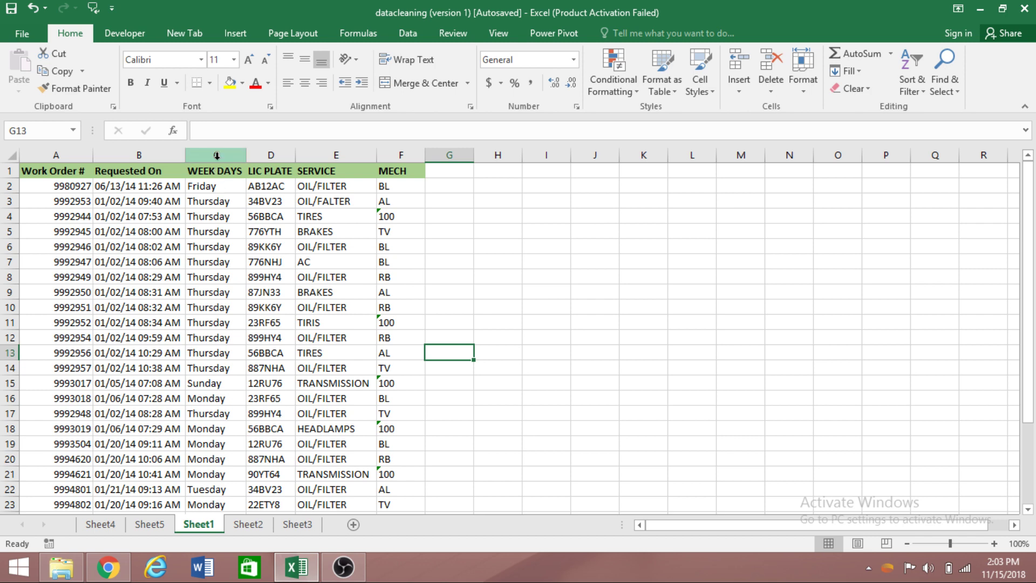
Examine the WEEK DAYS and MECH columns on Sheet1, including the entries 100 in F4 and F11.
click(217, 176)
click(226, 157)
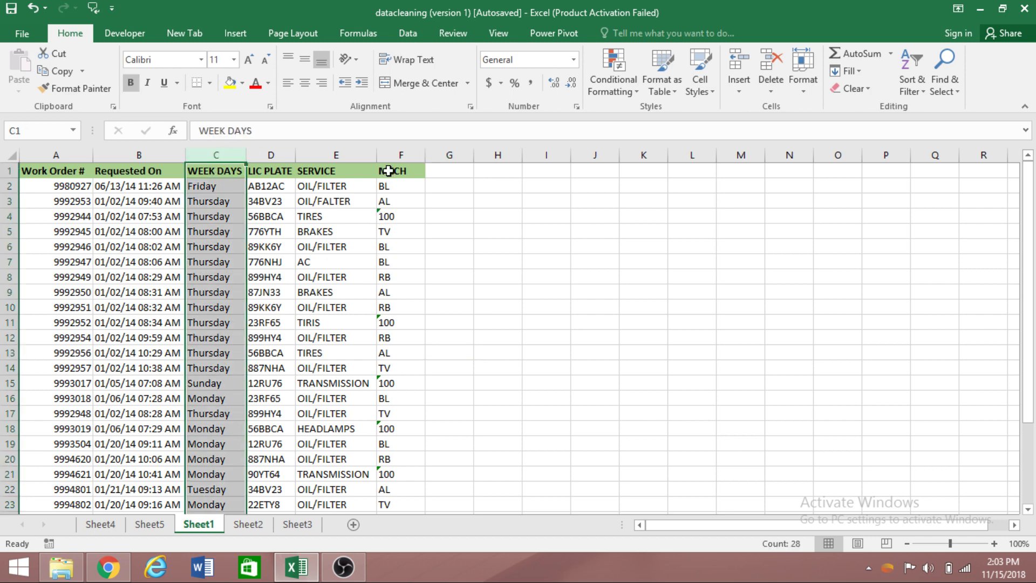
drag(389, 171, 388, 504)
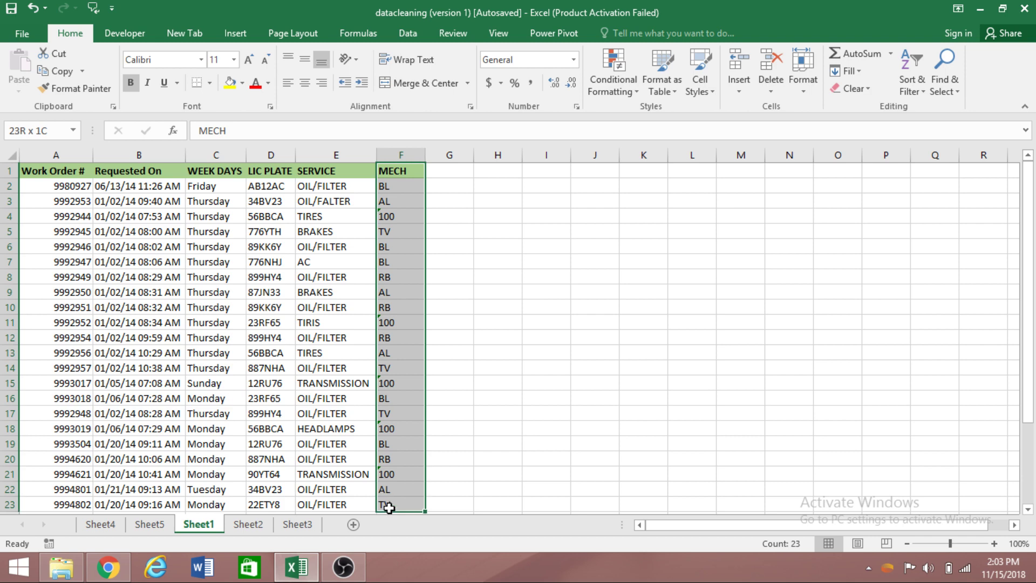
click(506, 245)
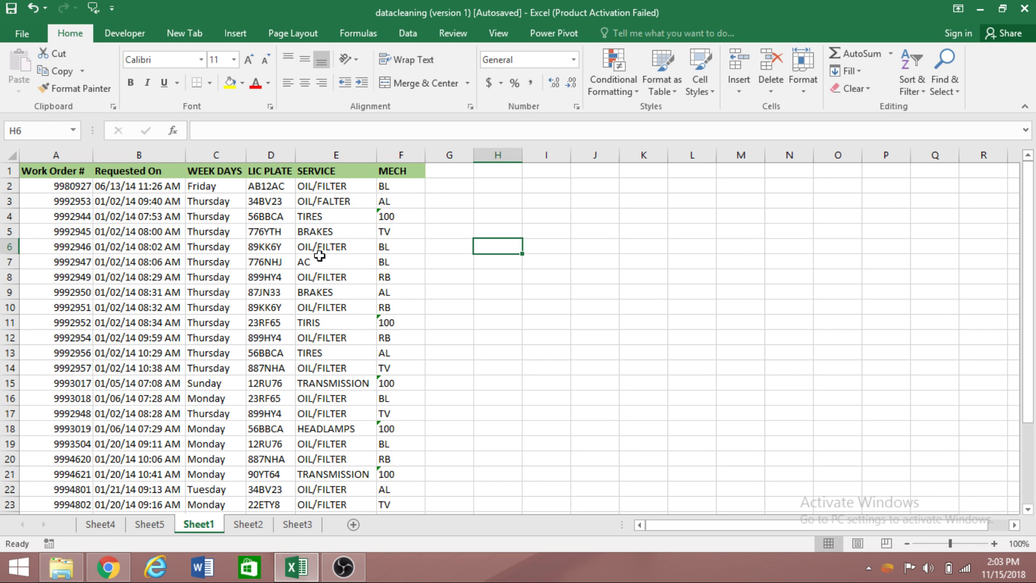
click(387, 213)
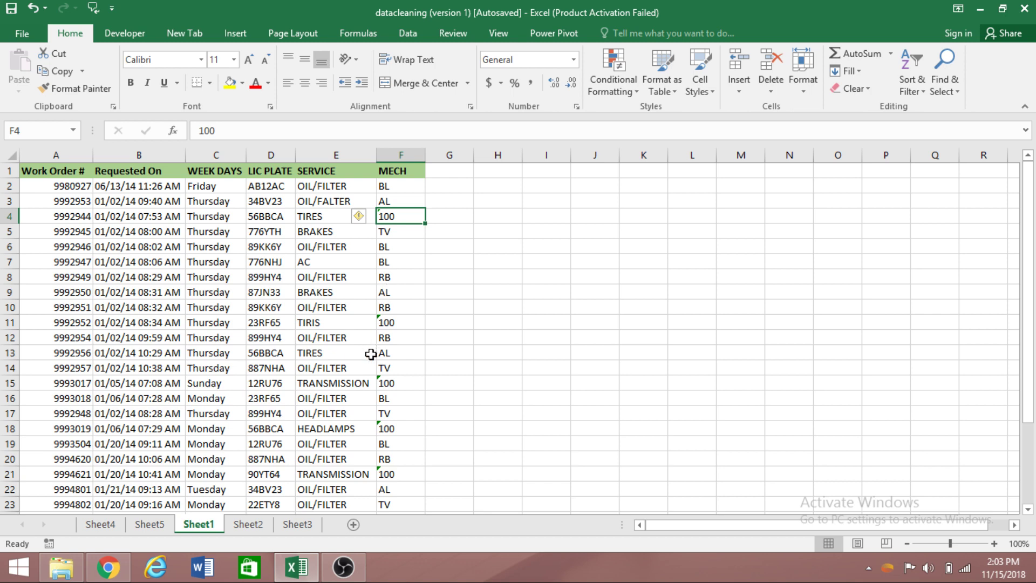
click(391, 324)
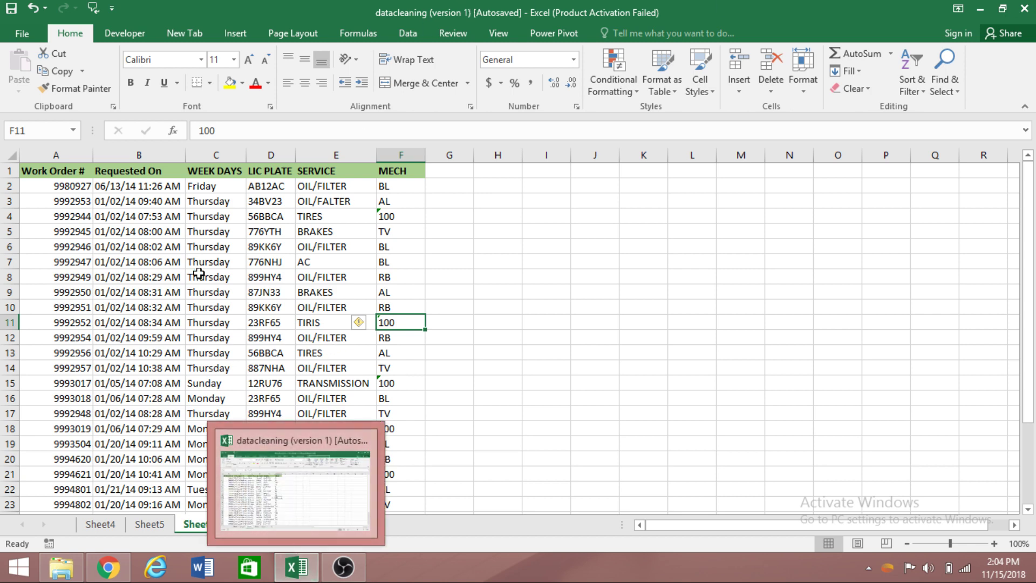
Examine each field of the first work order record in row 2, from Work Order # to MECH.
click(64, 186)
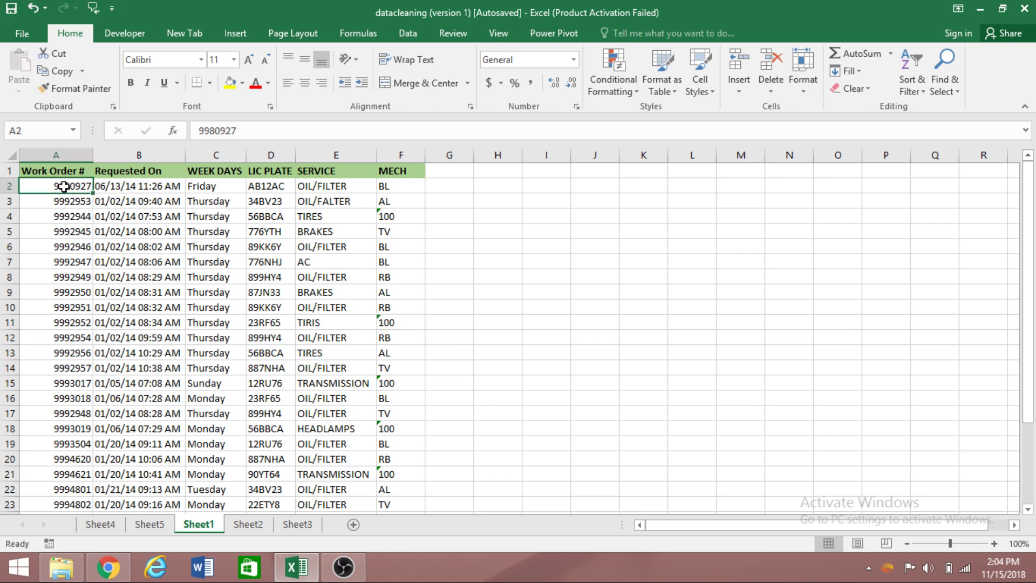
click(124, 185)
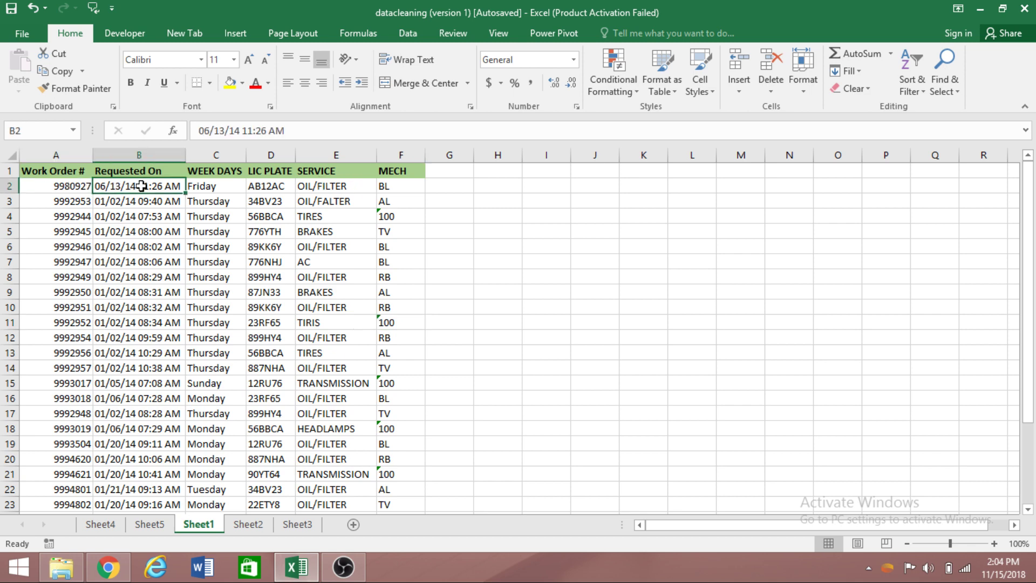
click(194, 186)
click(266, 187)
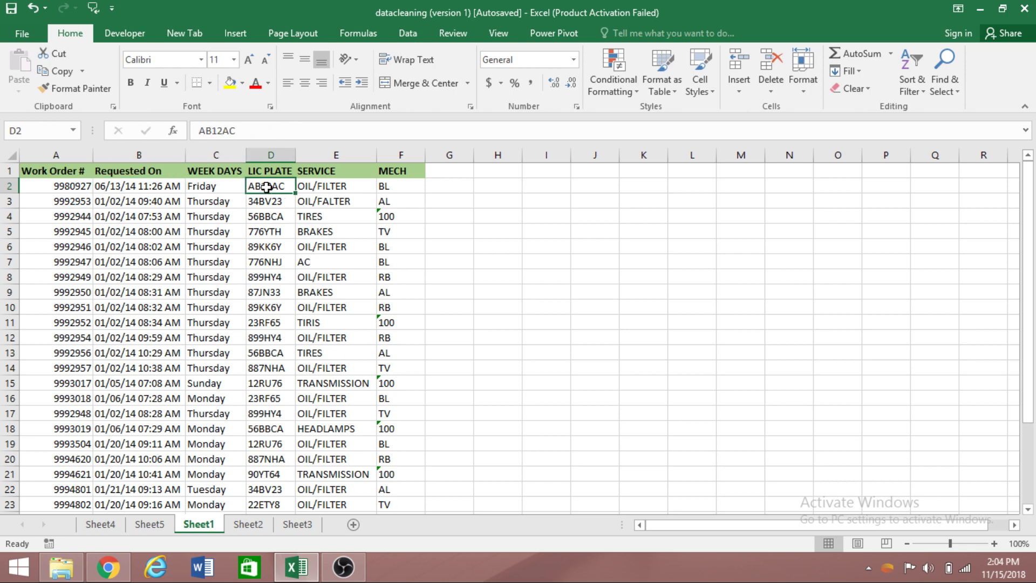
click(307, 187)
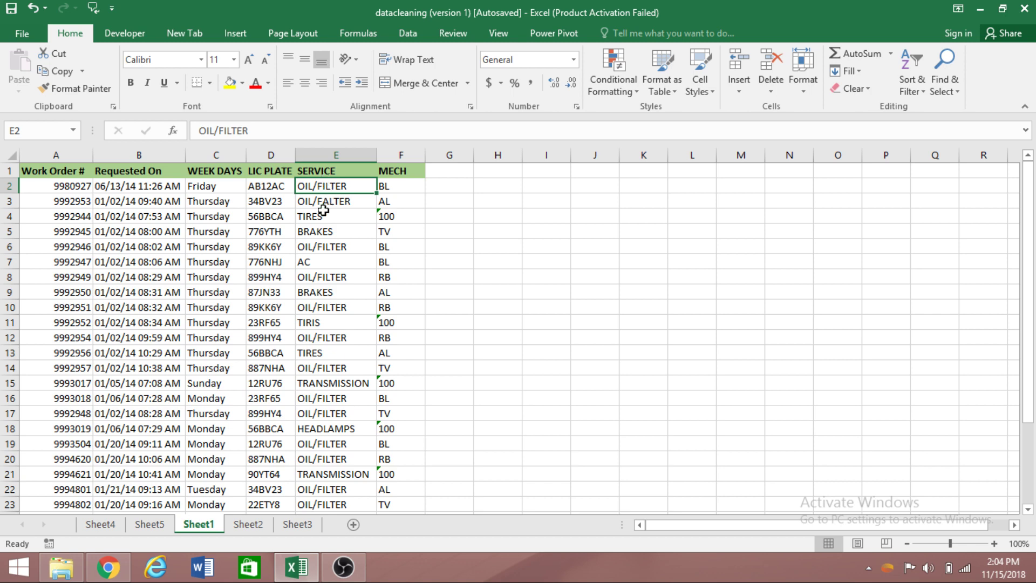
click(389, 189)
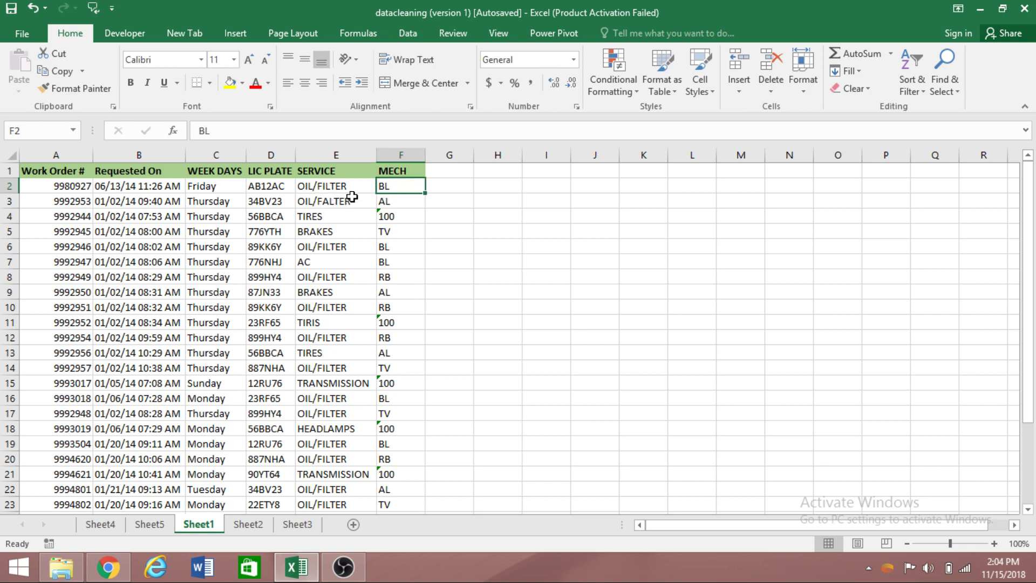
click(309, 186)
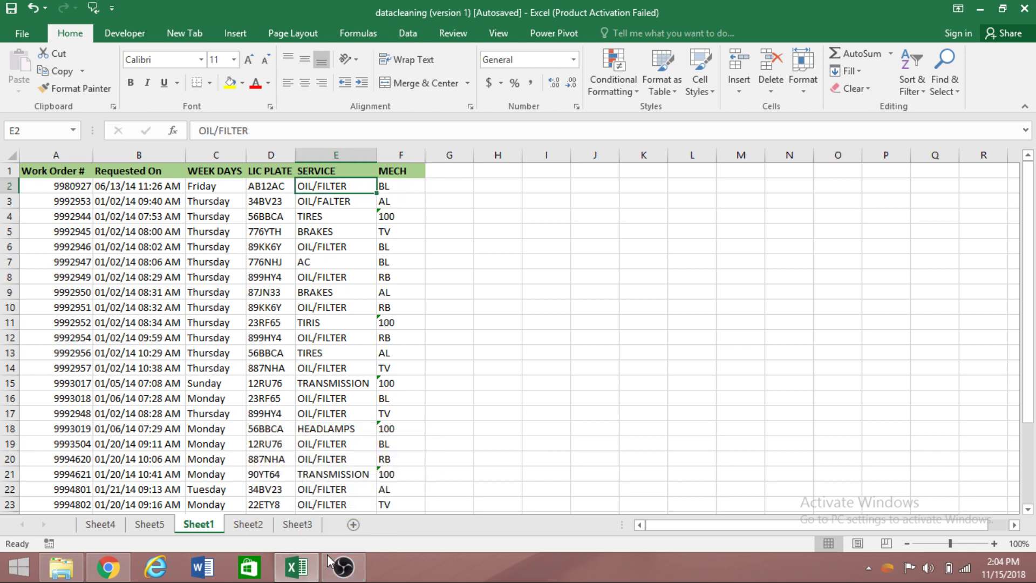
Compare the service price list on Sheet3 with the work order table on Sheet1.
click(297, 526)
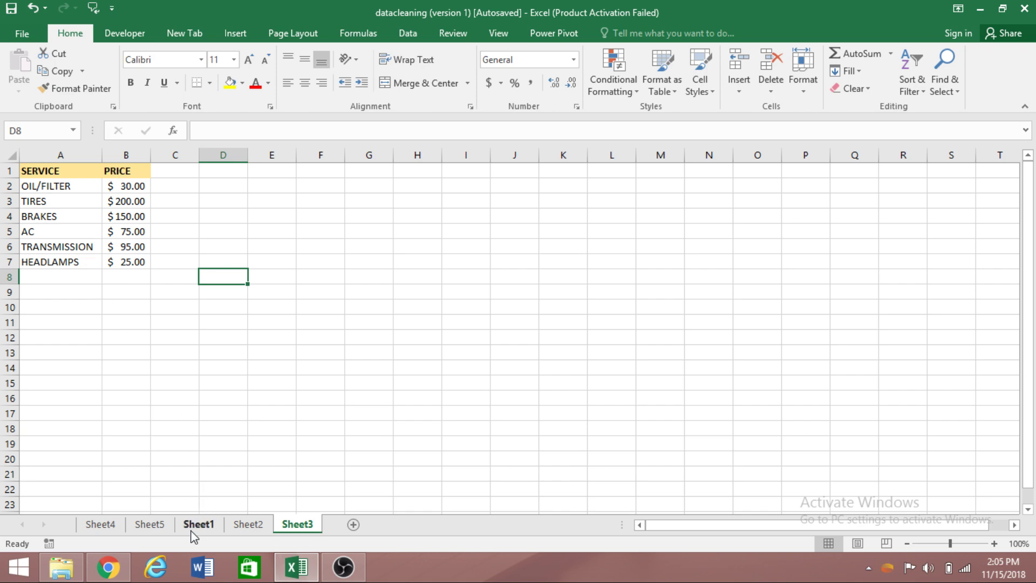
click(208, 529)
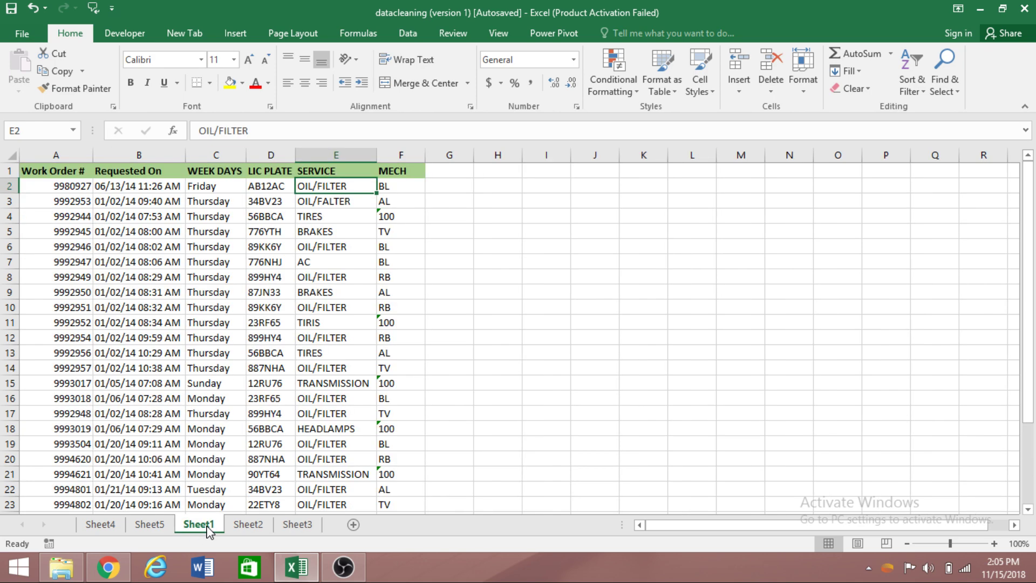
click(417, 291)
click(298, 524)
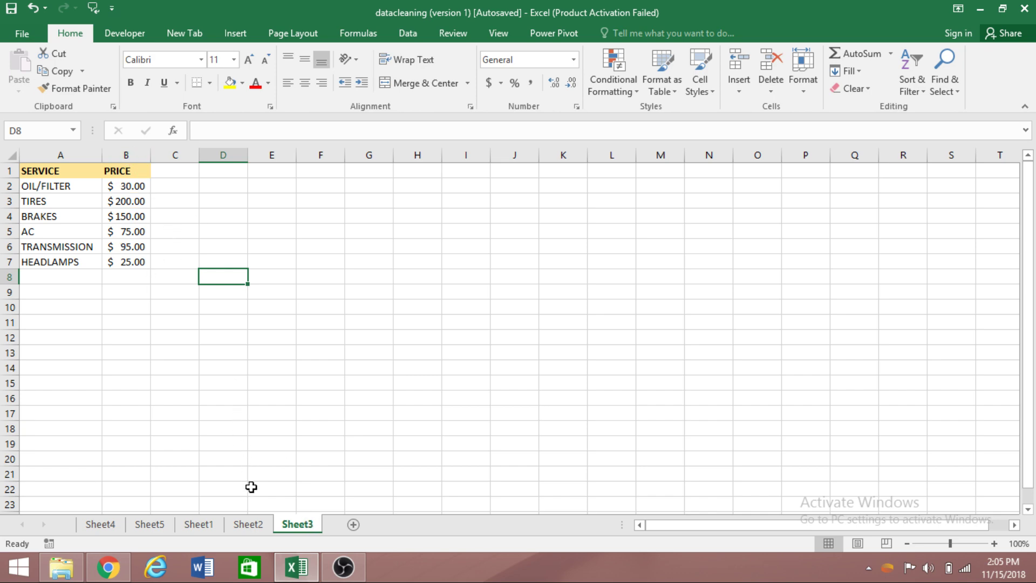
click(200, 524)
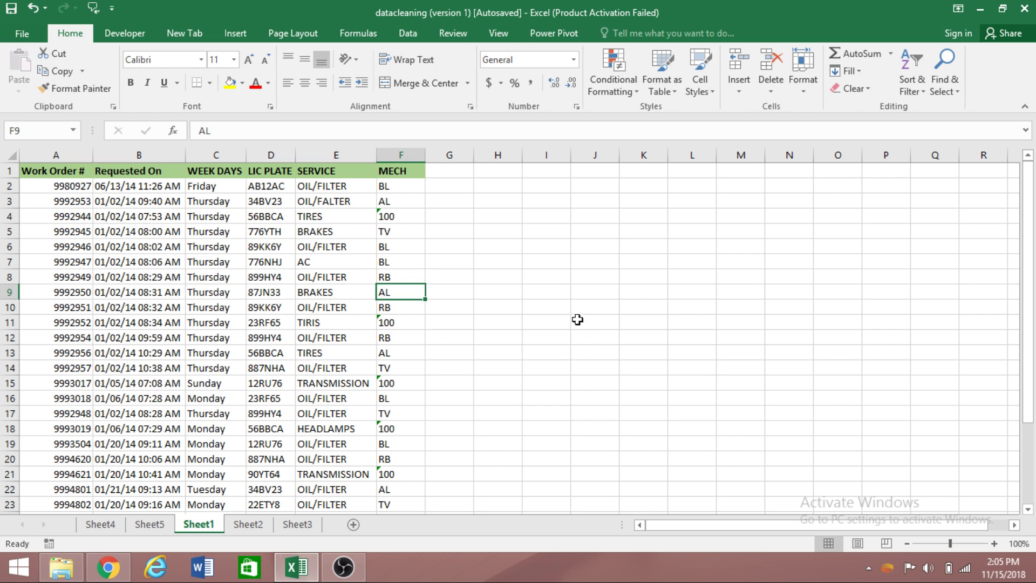
Enter the notes VLOOKUP in I7 and VERTICAL LOOK UP in I9 beside the work order table.
click(537, 263)
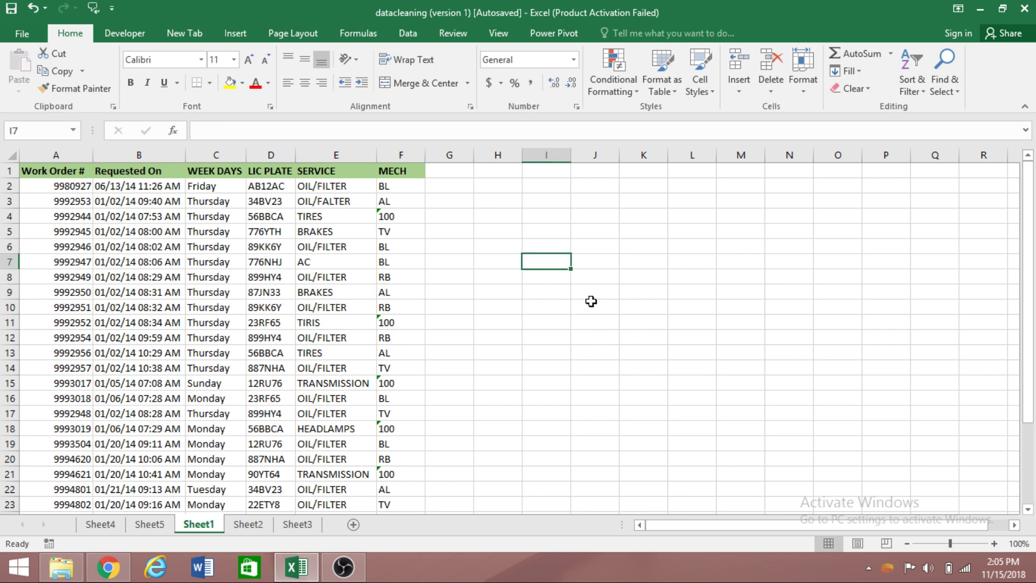
text(VLOO)
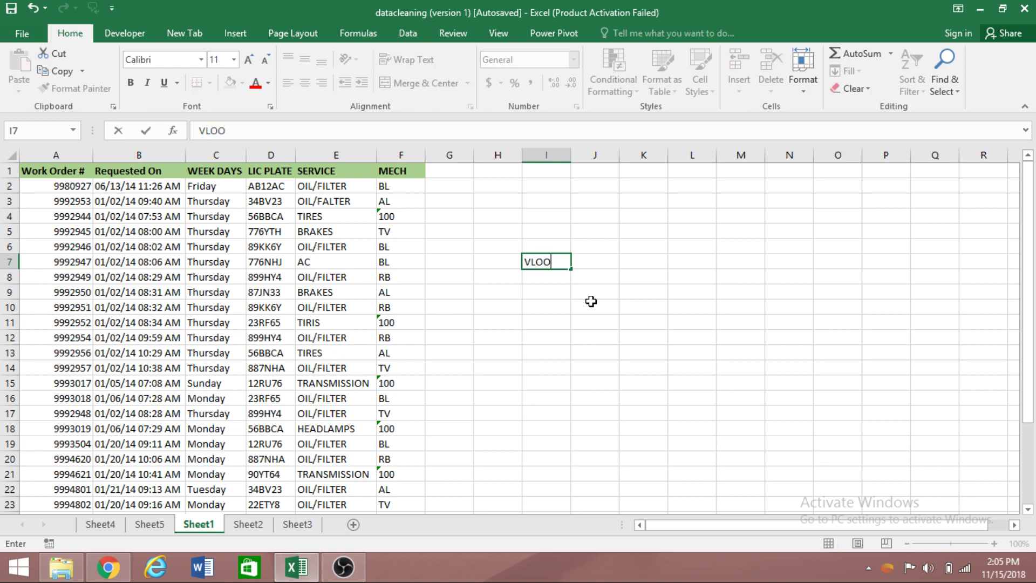
text(OKUP)
click(527, 337)
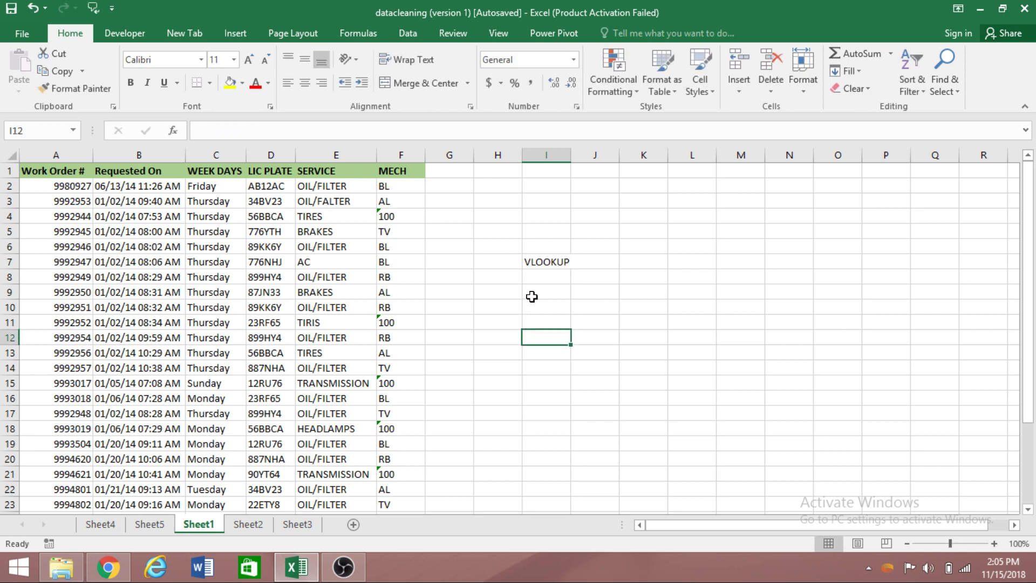
click(532, 297)
text(VERT)
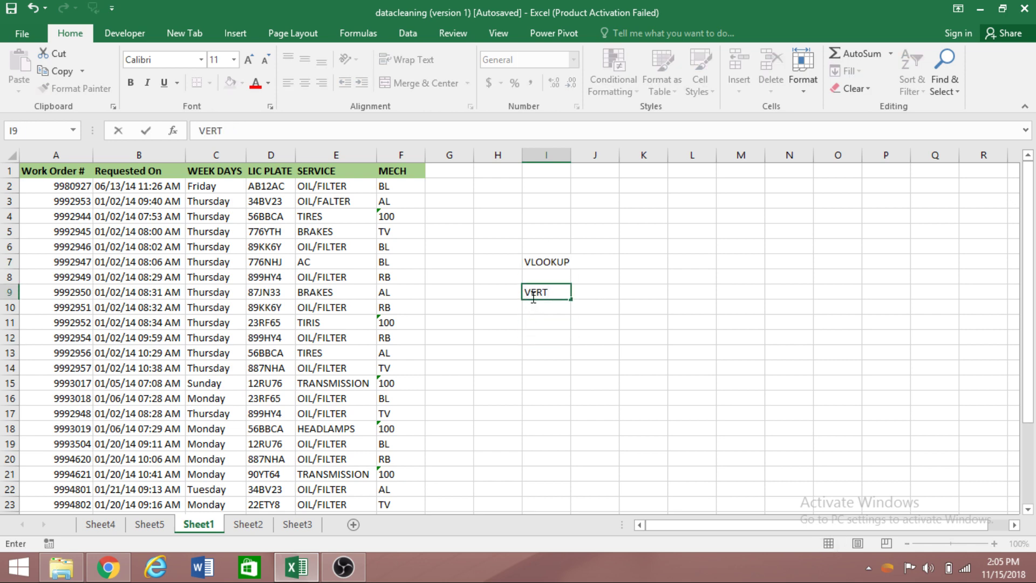
text(ICAL LO)
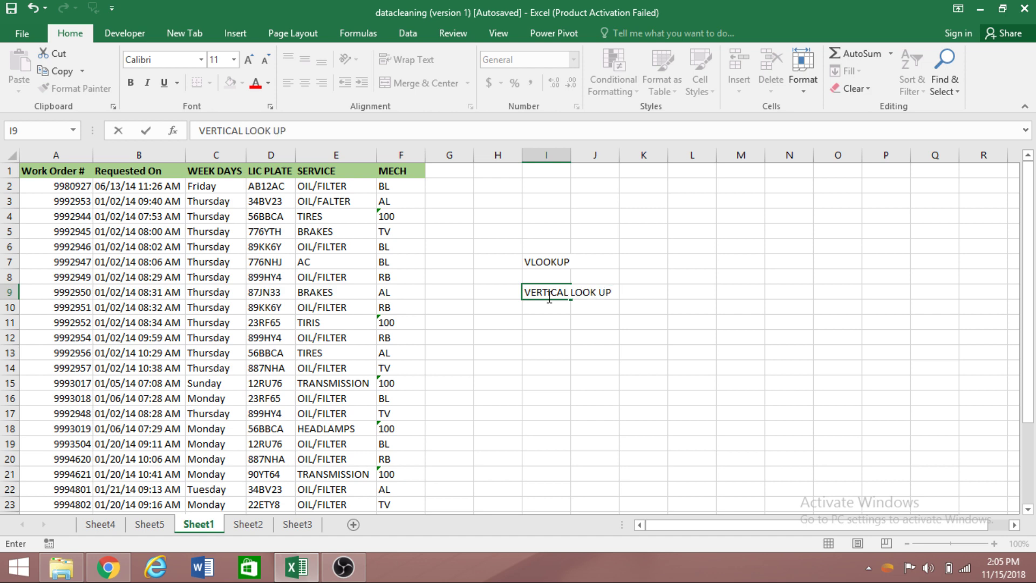
text(OK UP)
click(600, 338)
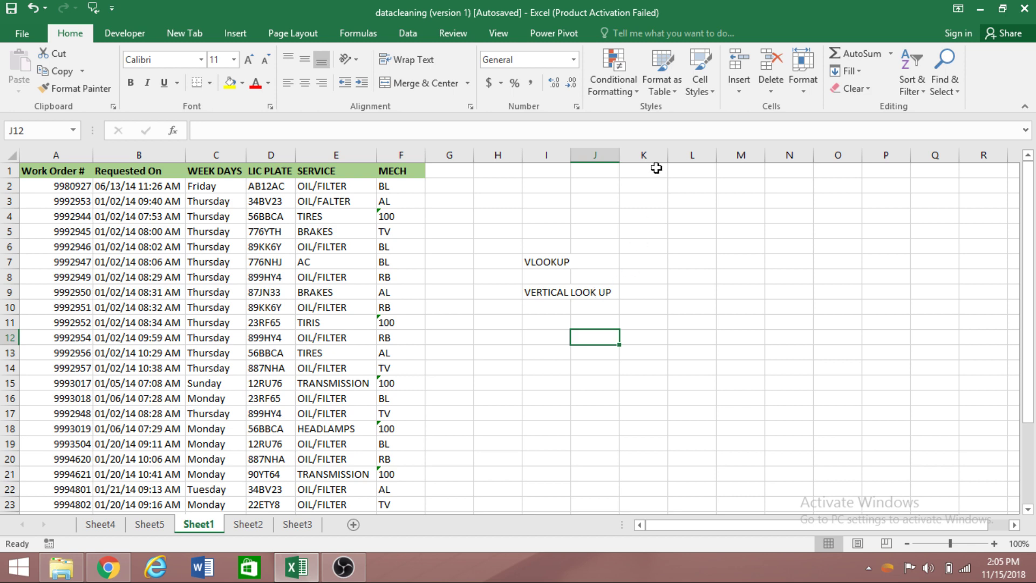
Highlight the empty cells K1:K20 to illustrate the direction of a vertical lookup.
drag(656, 169, 653, 464)
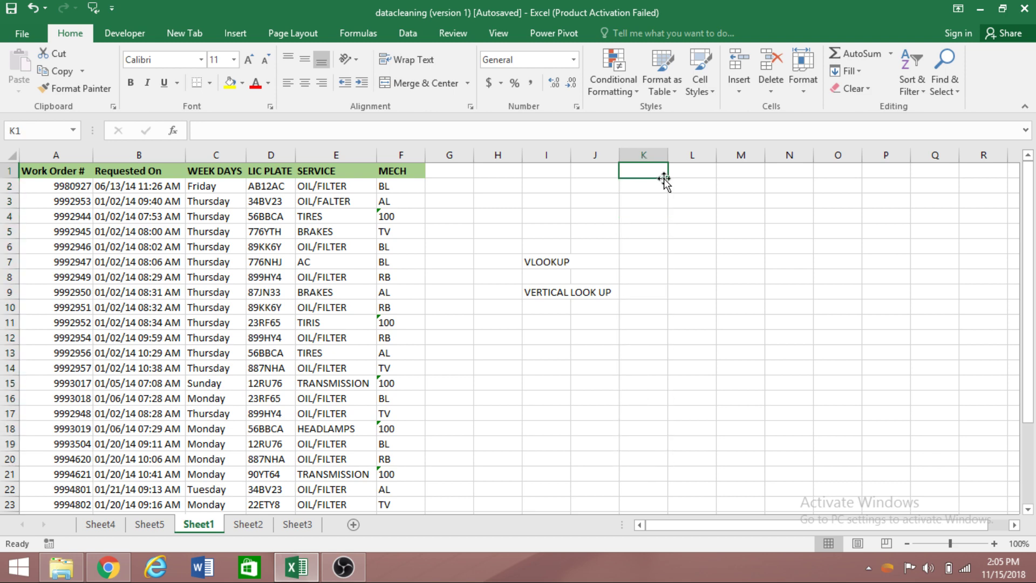
drag(654, 172, 659, 462)
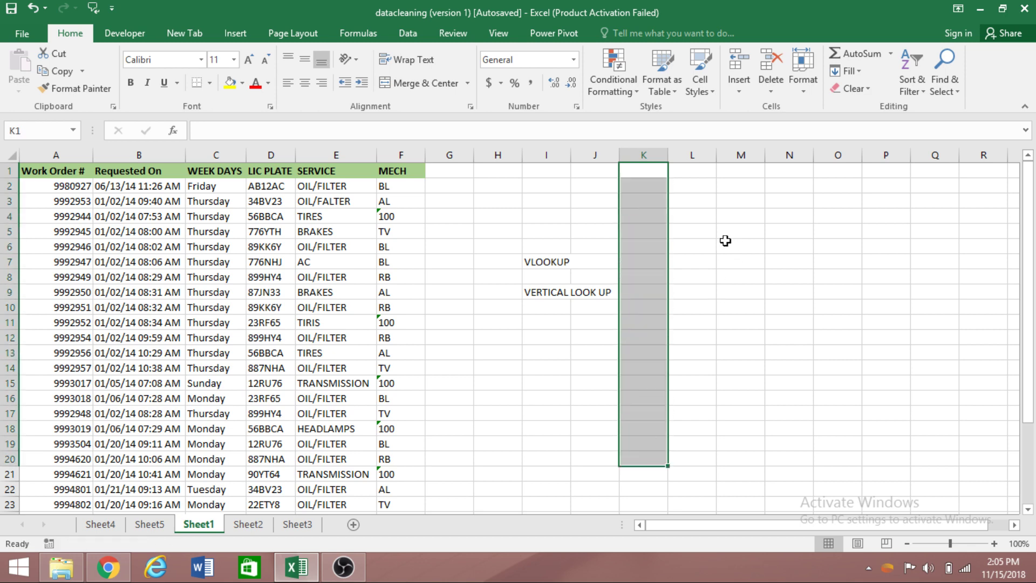
drag(725, 241, 955, 225)
Enter the note HLOOKUO in I10 and highlight I13:R14 to illustrate the horizontal lookup direction.
click(556, 307)
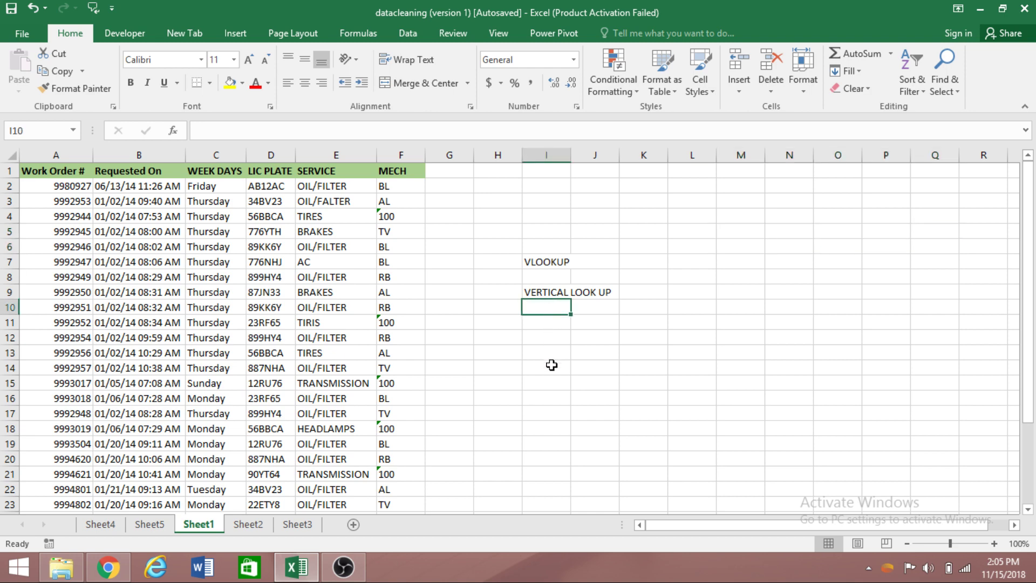
text(HLOO)
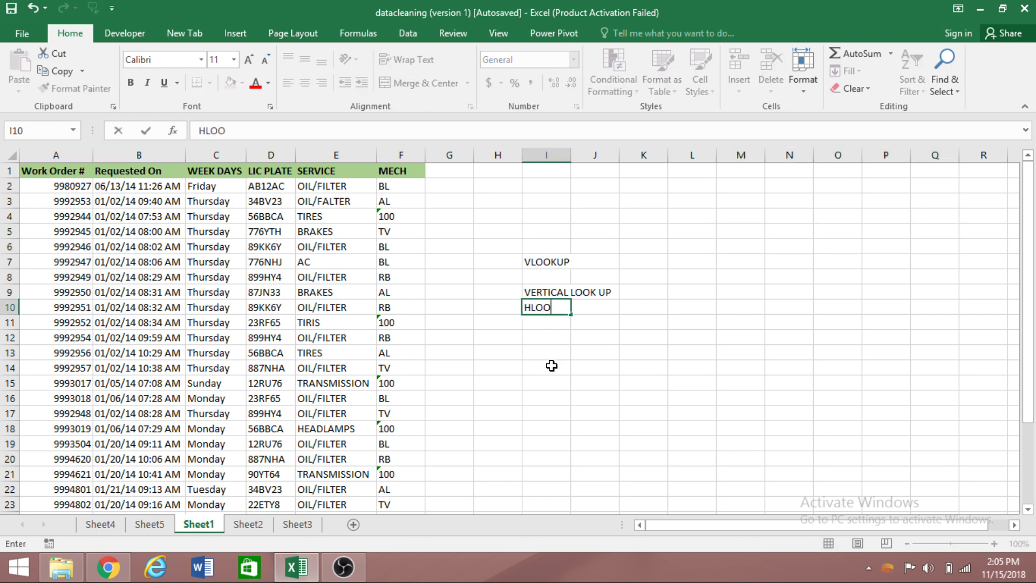
text(KUO)
drag(550, 354, 999, 370)
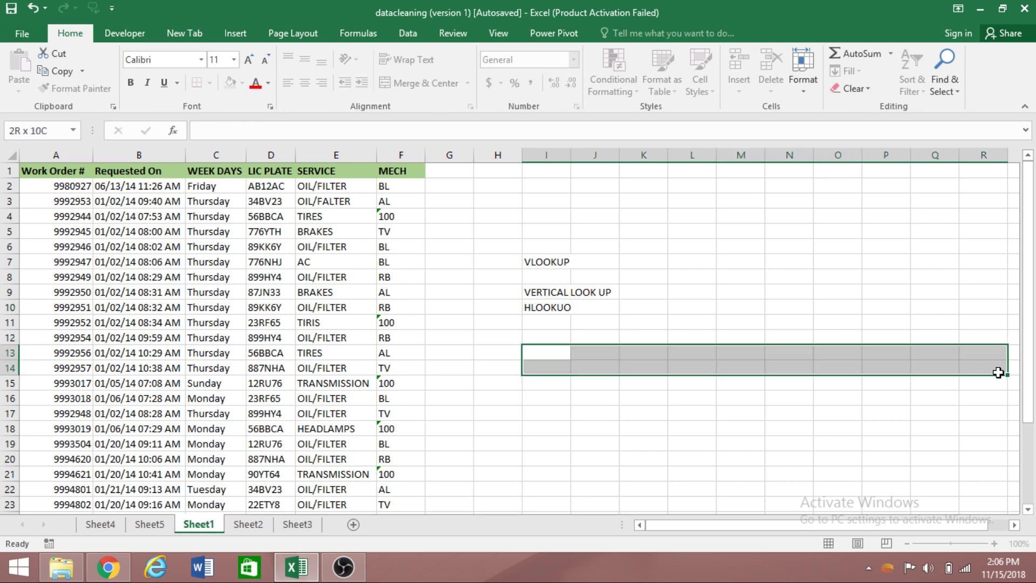
click(632, 368)
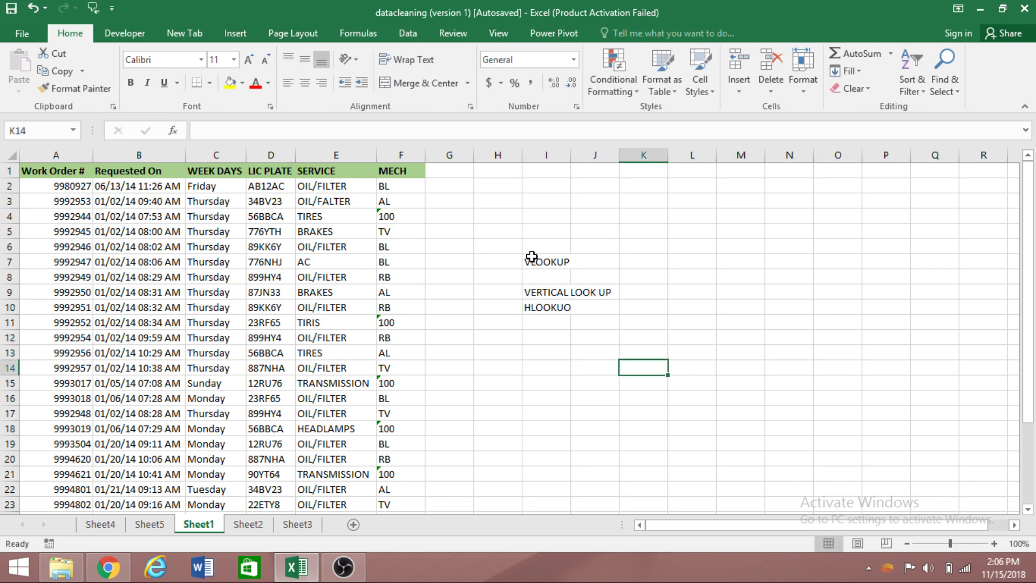
Clear the lookup notes from the range I7:K12.
drag(532, 260, 653, 341)
key(Delete)
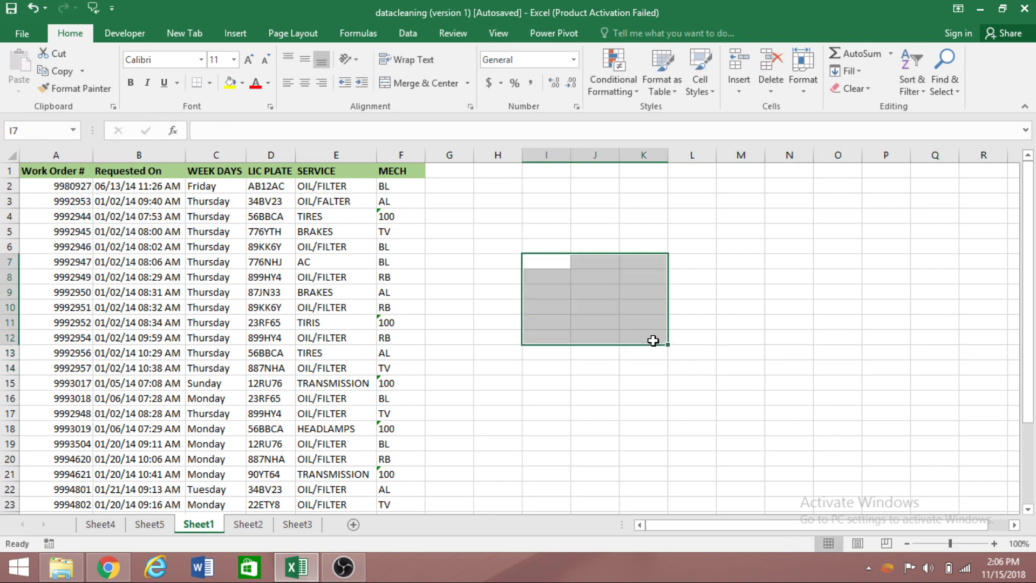
click(494, 355)
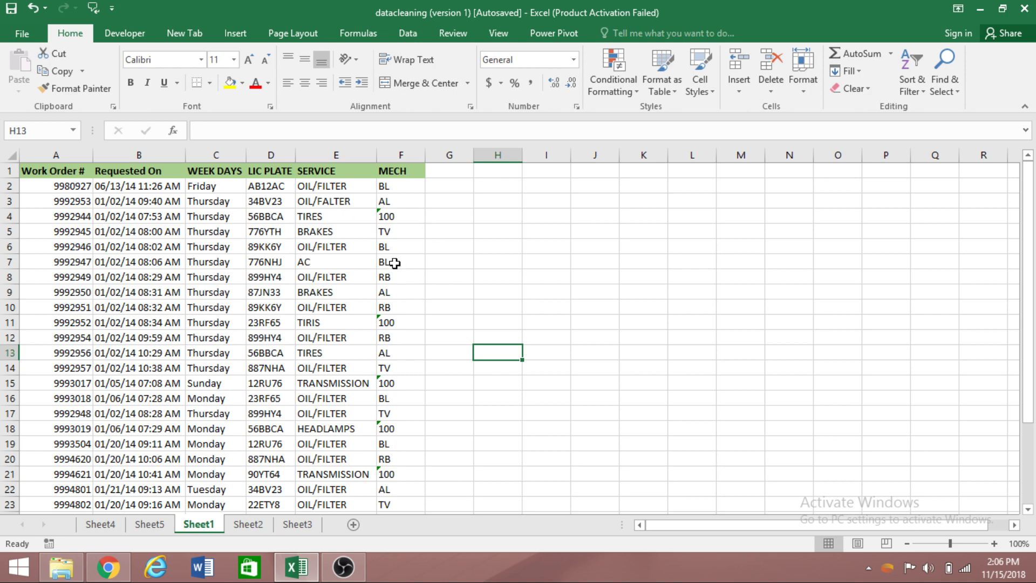
Examine the SERVICE column of the work order table from E1 to E23.
drag(313, 172, 330, 504)
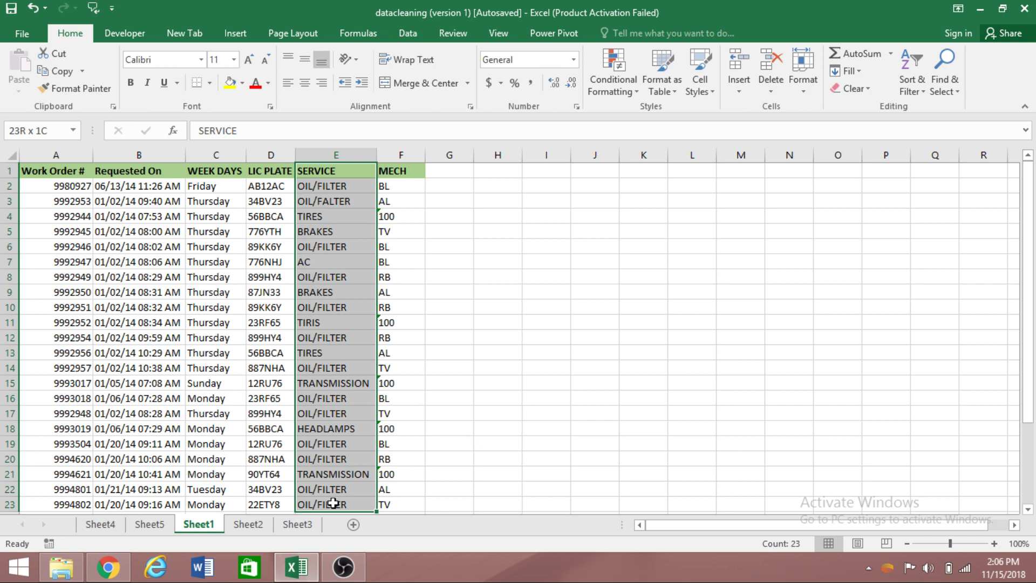
click(488, 245)
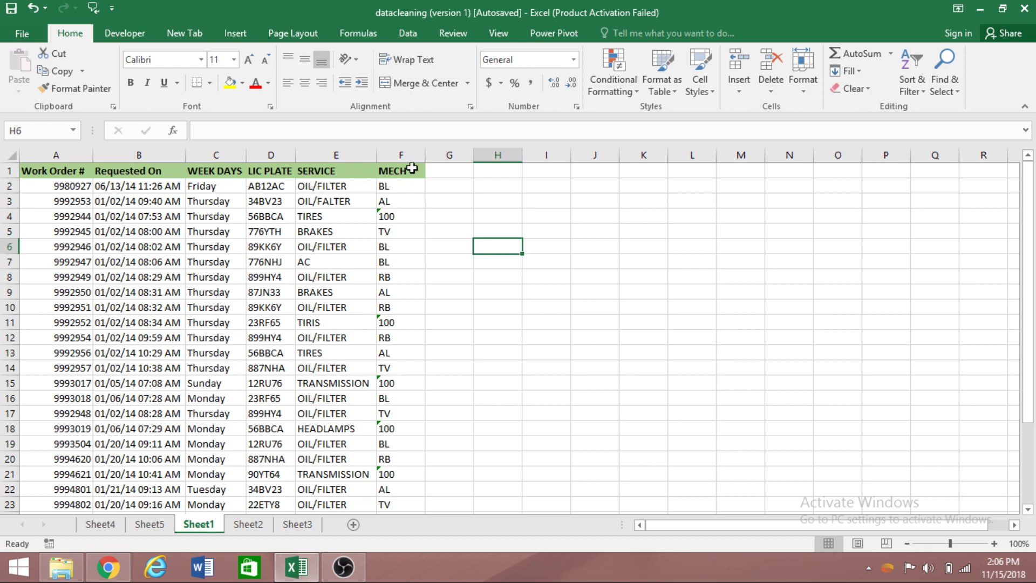
Insert a column headed PRICE before the MECH column on Sheet1 and narrow it.
click(412, 155)
right_click(413, 156)
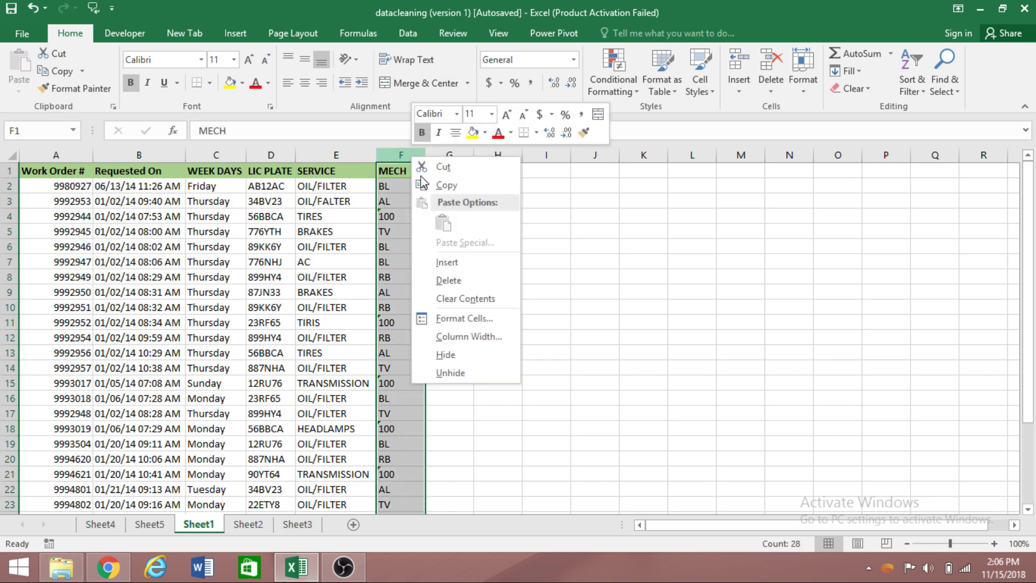
click(446, 262)
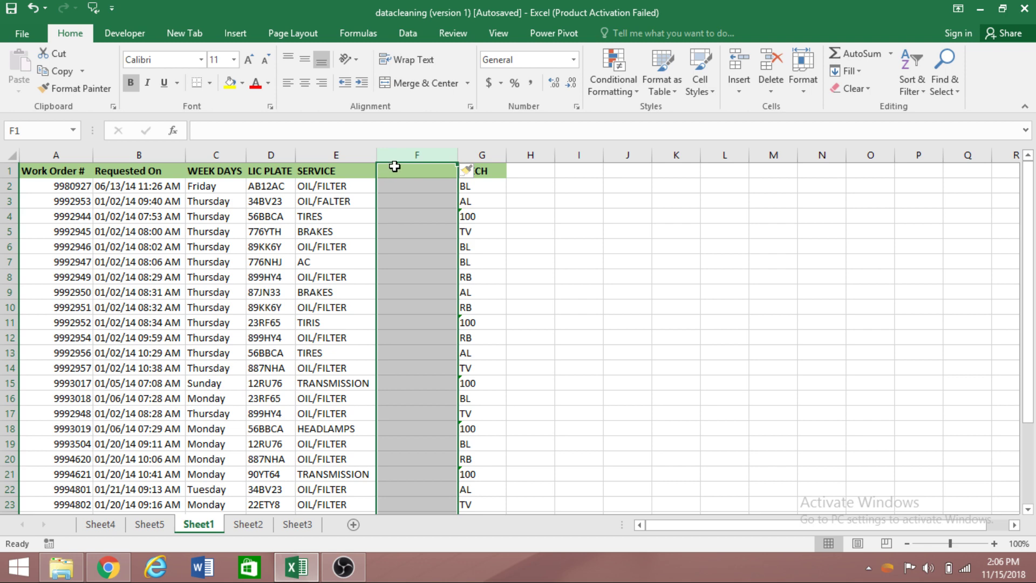
click(396, 172)
text(PRIC)
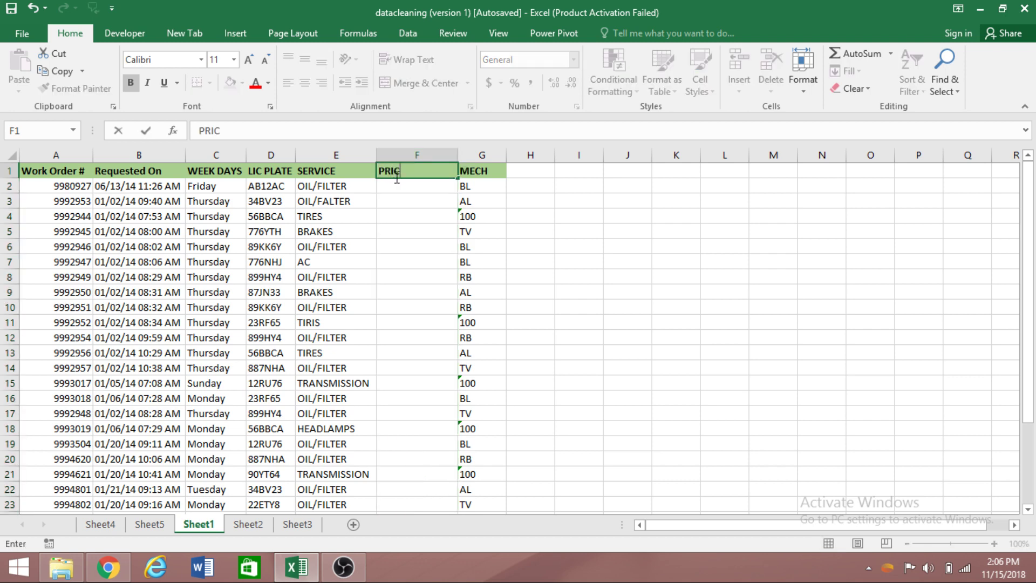
text(E)
click(679, 261)
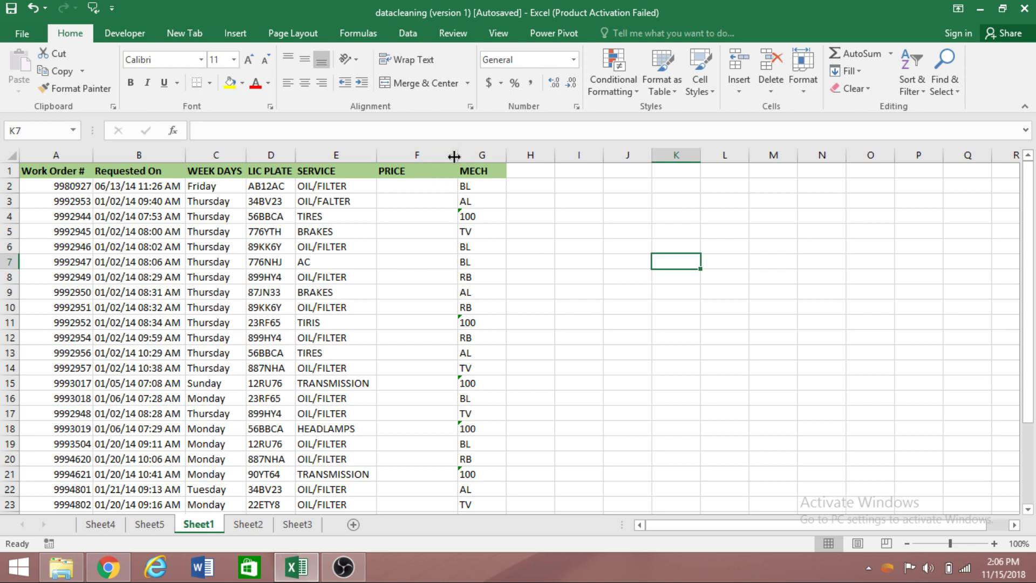
drag(457, 155, 427, 155)
Start a VLOOKUP formula in F2, the first data cell of the PRICE column.
click(416, 186)
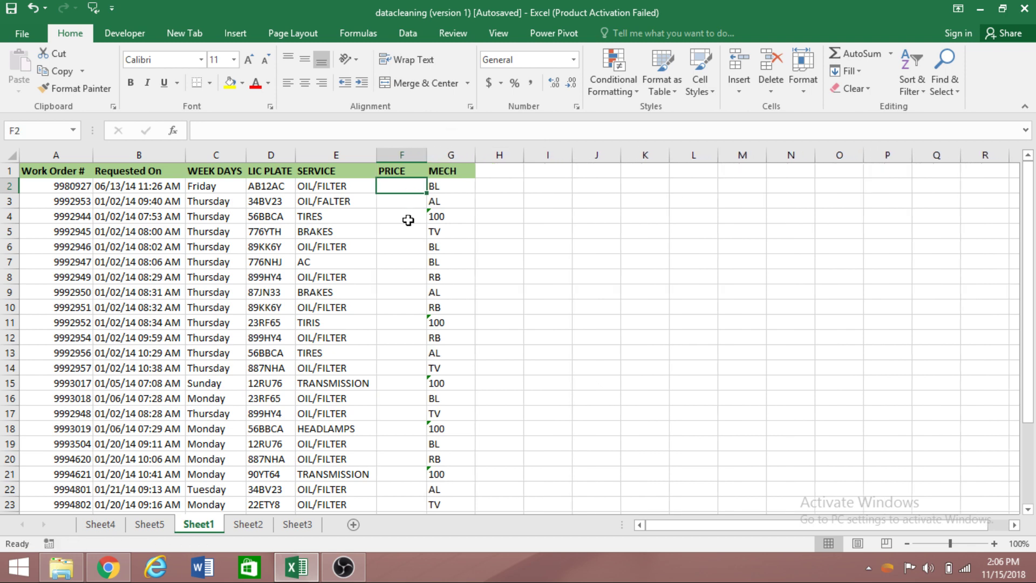
click(405, 248)
click(399, 187)
text(=)
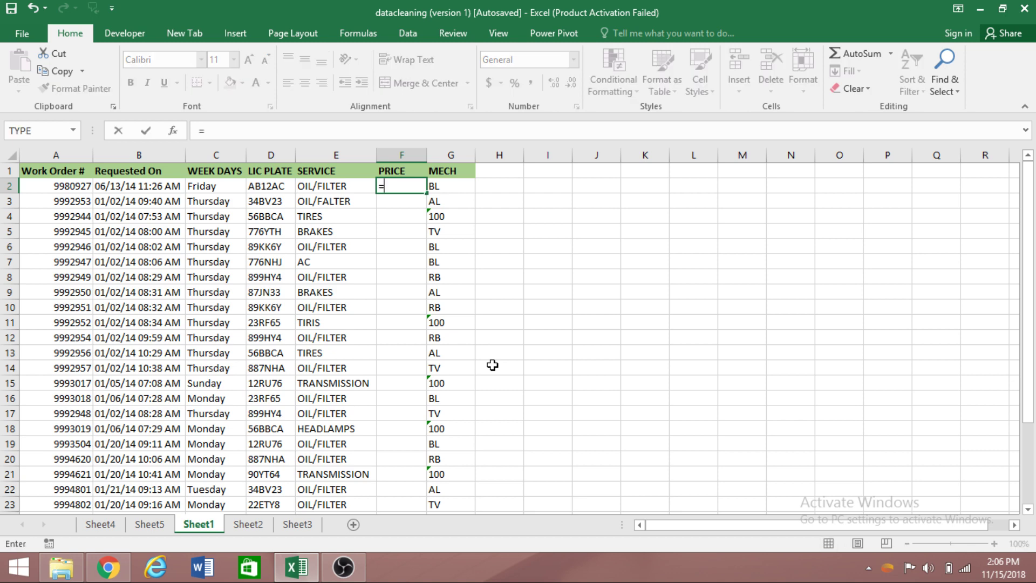
text(VL)
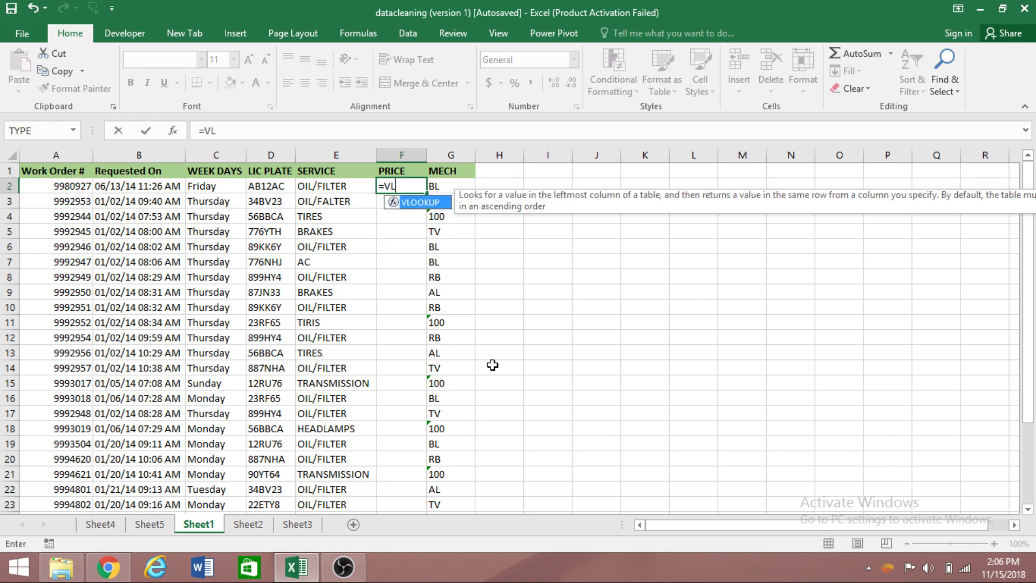
key(Tab)
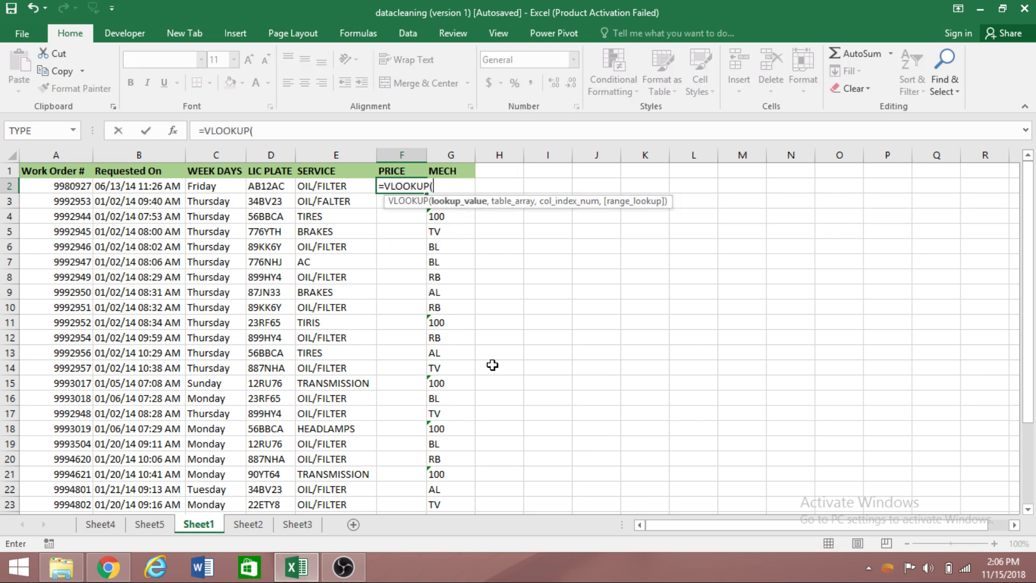
Shorten the function name in F2 to VL and complete it as VLOOKUP again.
key(BackSpace)
key(BackSpace)
key(BackSpace)
key(BackSpace)
key(BackSpace)
key(BackSpace)
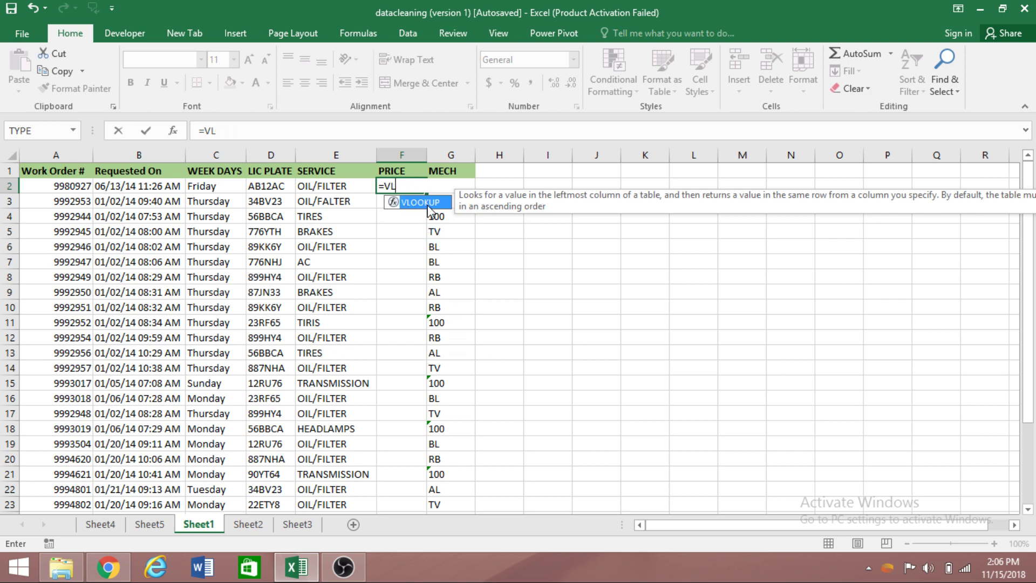
key(Tab)
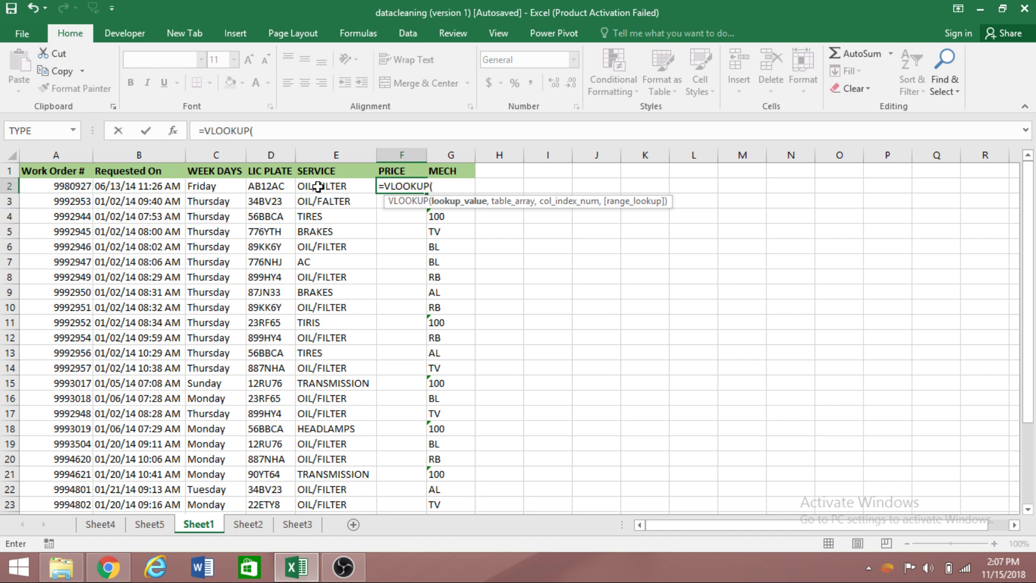
Give the VLOOKUP the lookup value E2 and the absolute table array Sheet3!$A$1:$B$7.
mouse_move(296, 567)
click(324, 187)
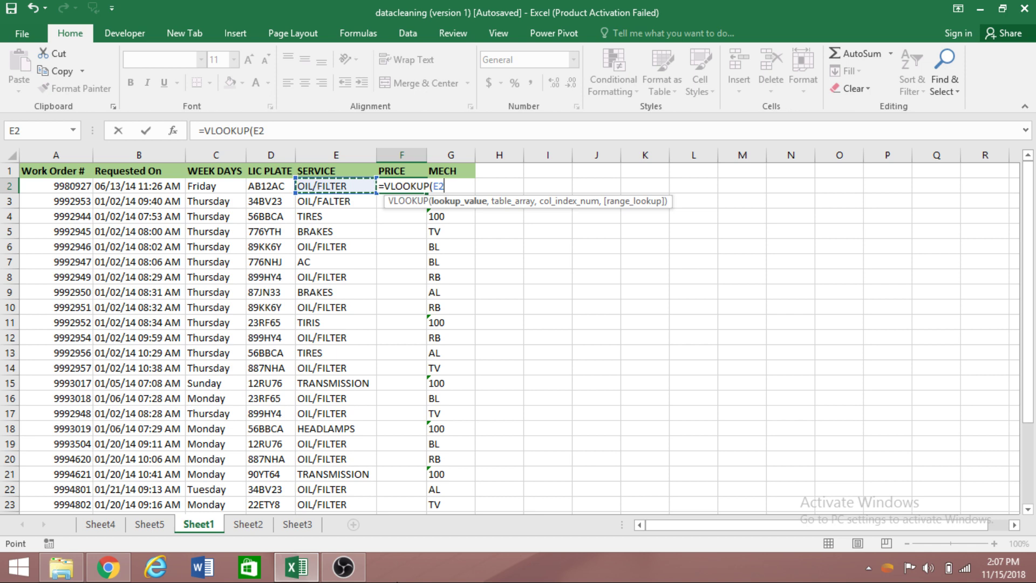
text(,)
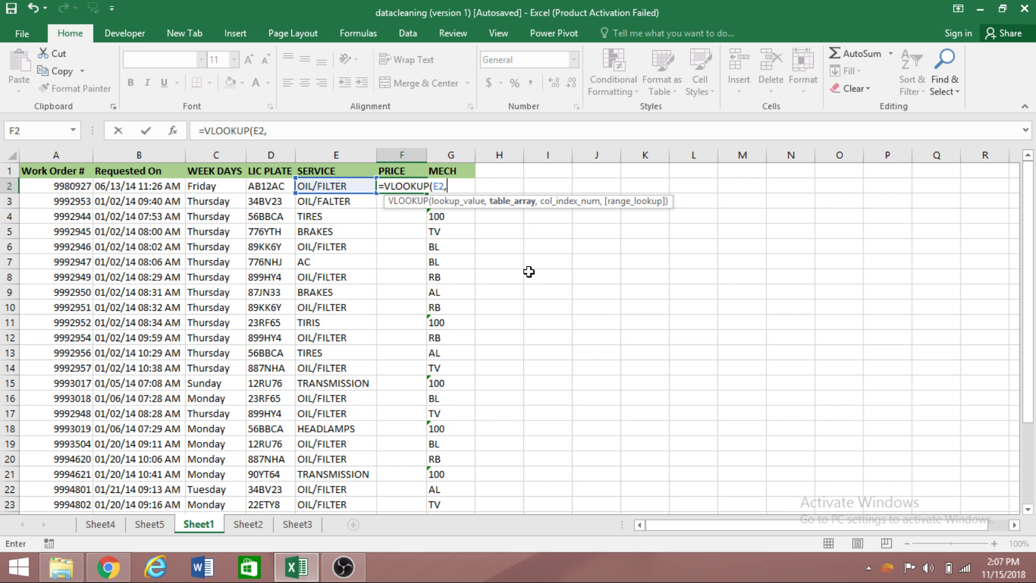
click(305, 526)
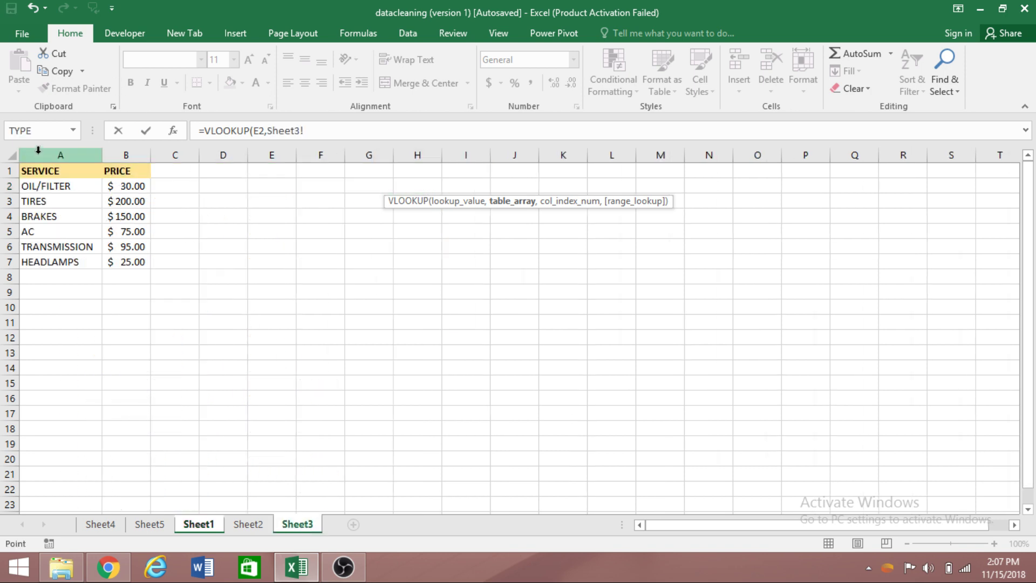
drag(41, 172, 147, 260)
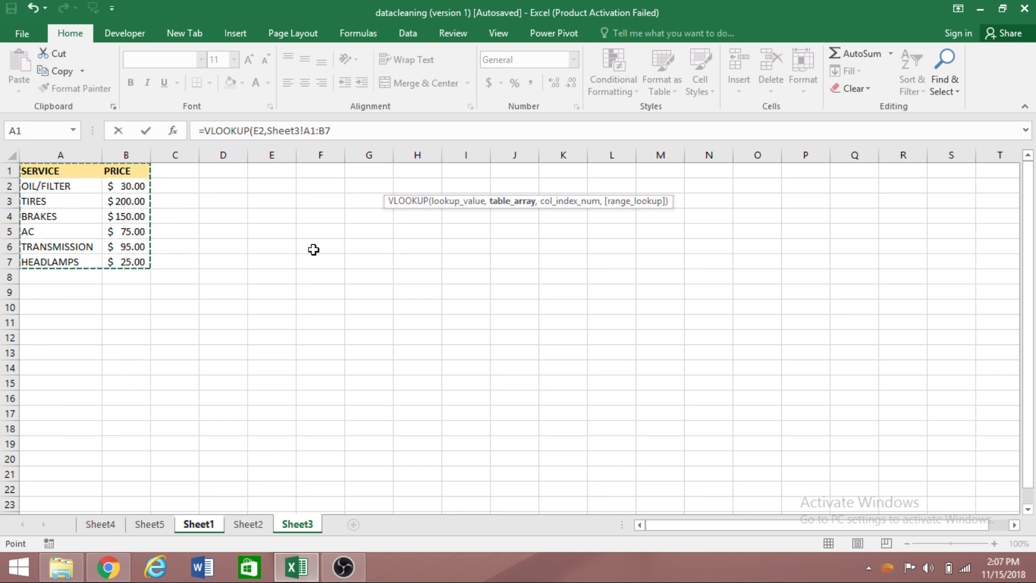
key(F4)
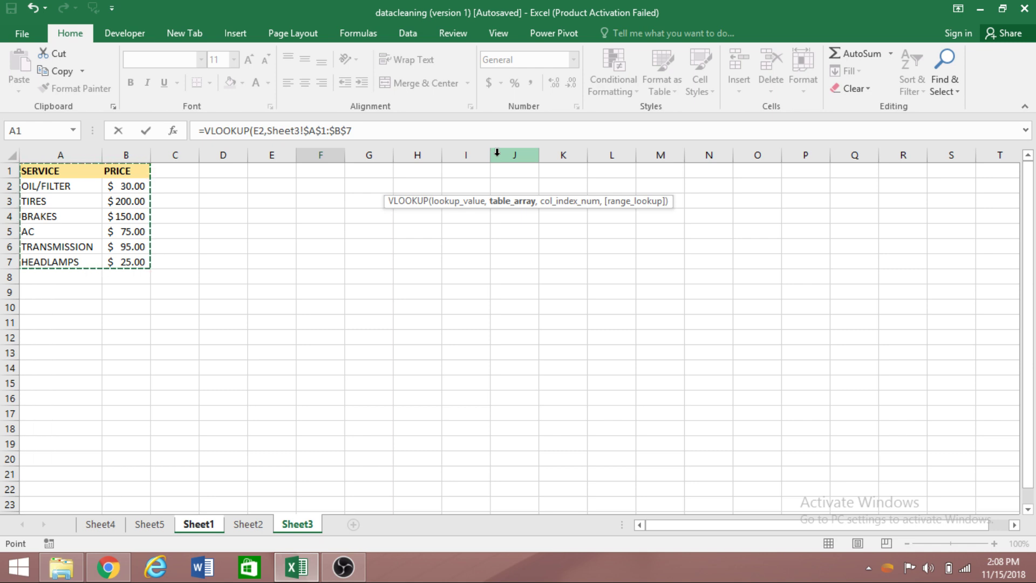
mouse_move(64, 564)
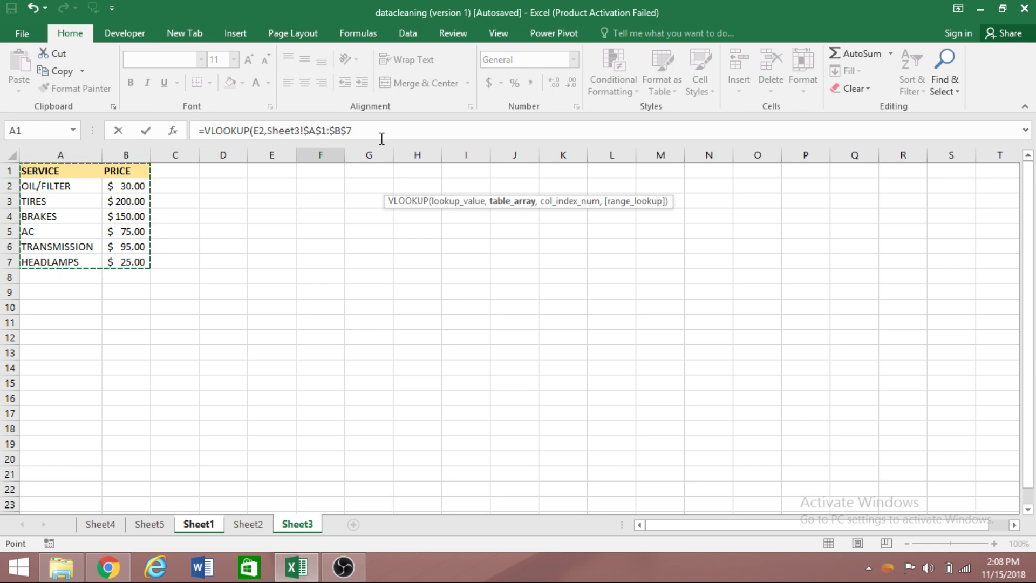
click(356, 131)
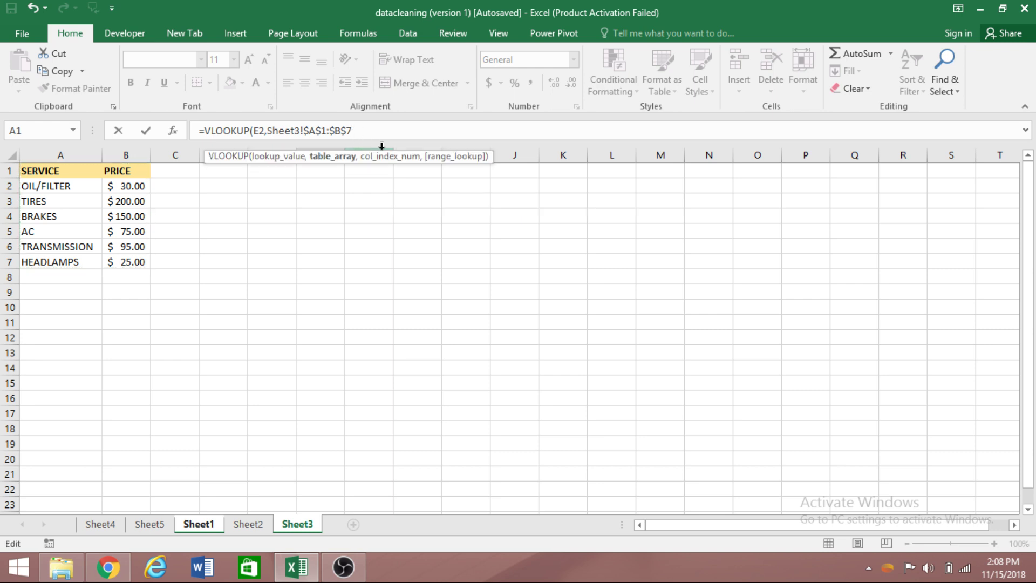
text(,)
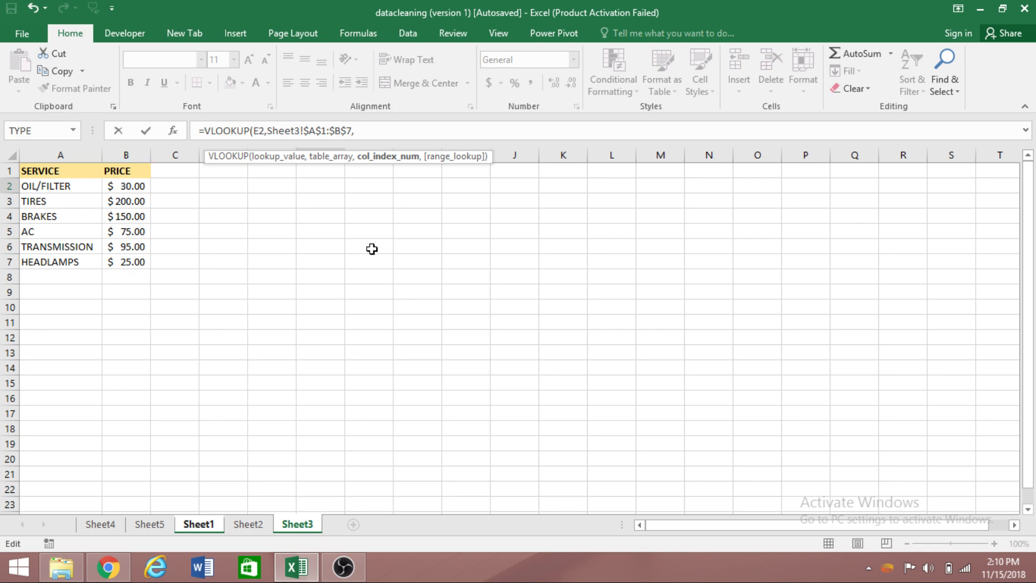
Complete the VLOOKUP with column index 2 and FALSE for an exact match, and enter the formula.
text(2)
text(,)
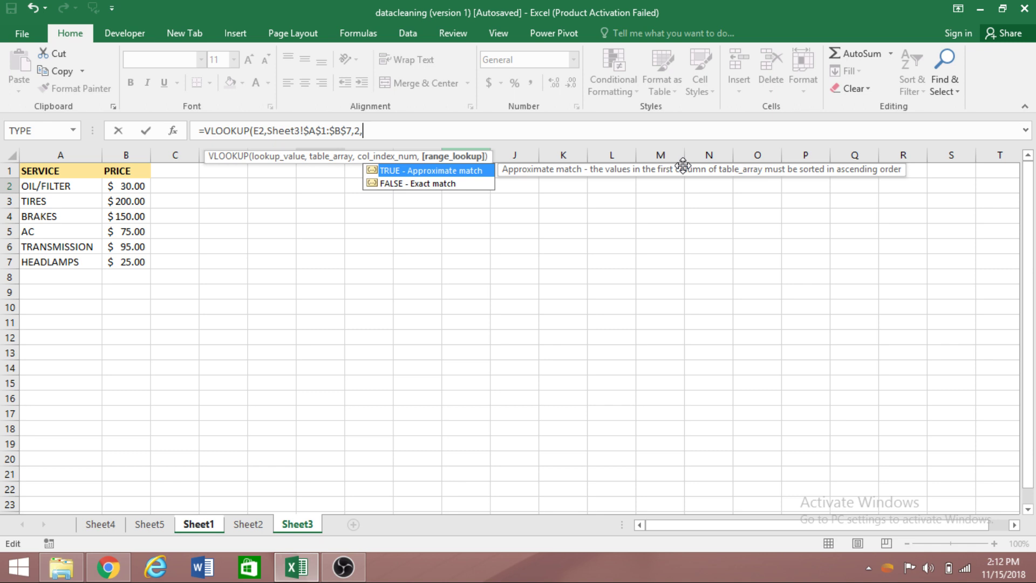
text(FALSW)
click(463, 184)
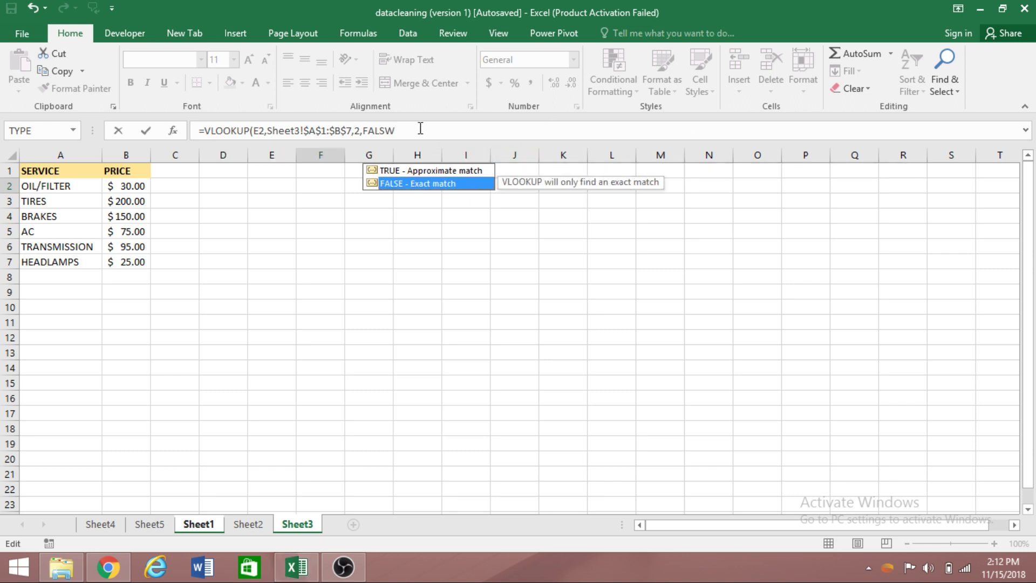
click(420, 129)
key(BackSpace)
key(BackSpace)
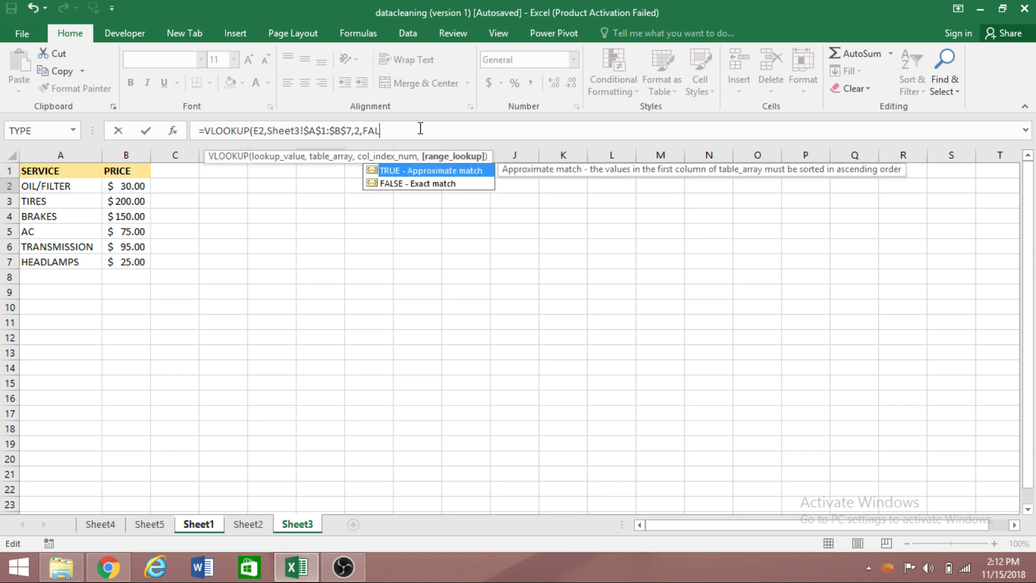
text(SE))
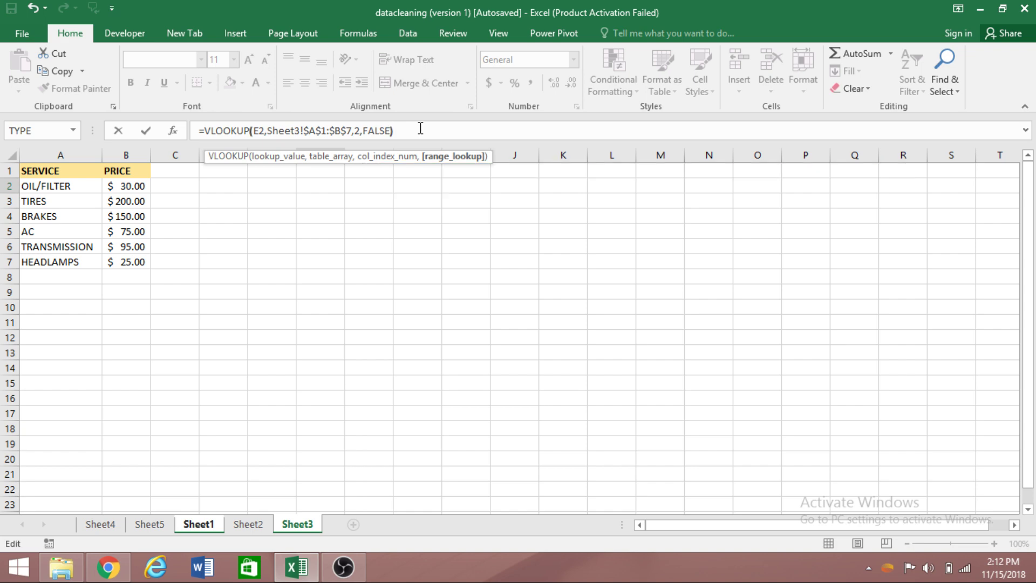
key(Return)
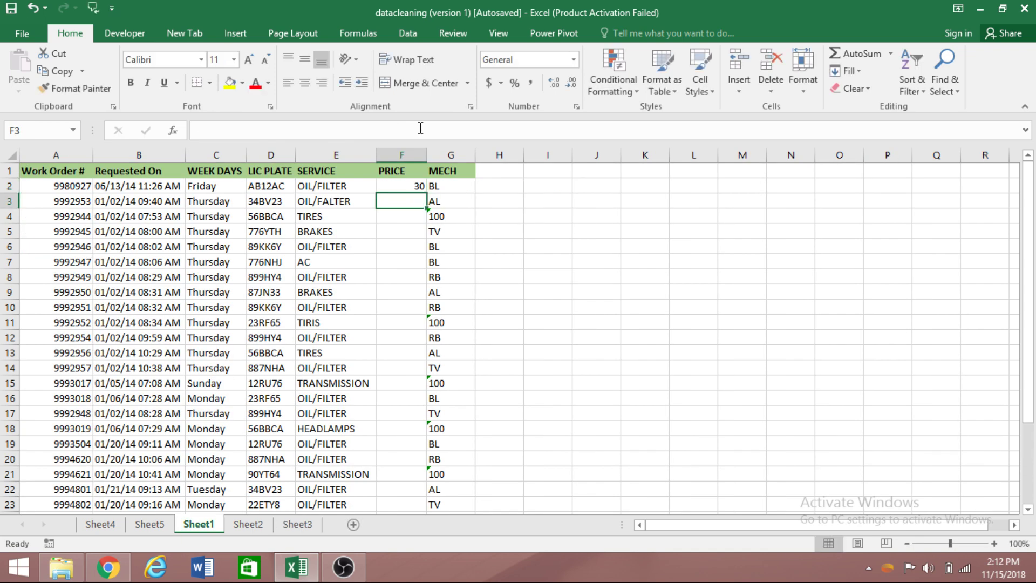
Check the F2 price against the price list on Sheet3 and fill the formula down the PRICE column to F28.
click(411, 183)
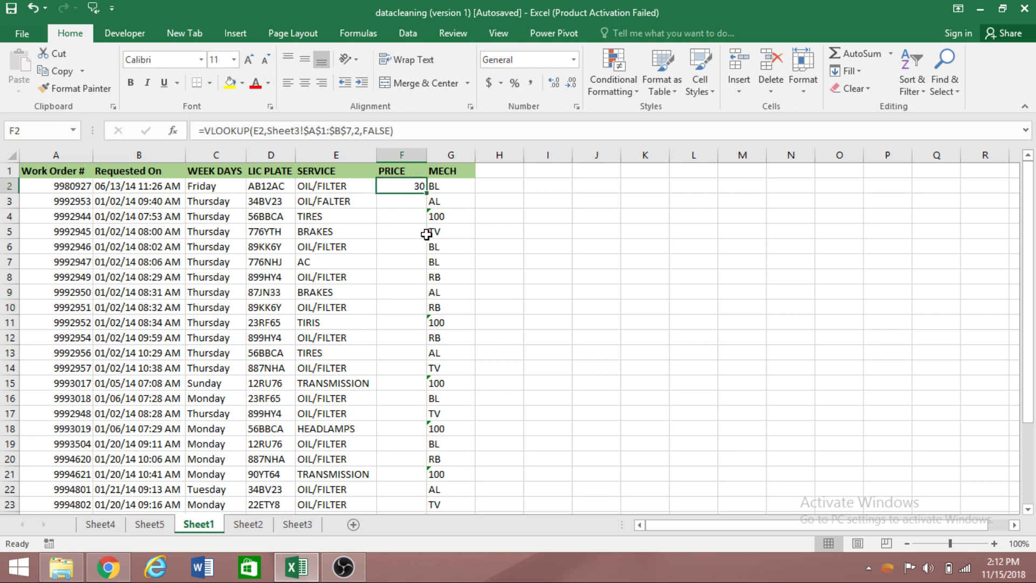
click(305, 525)
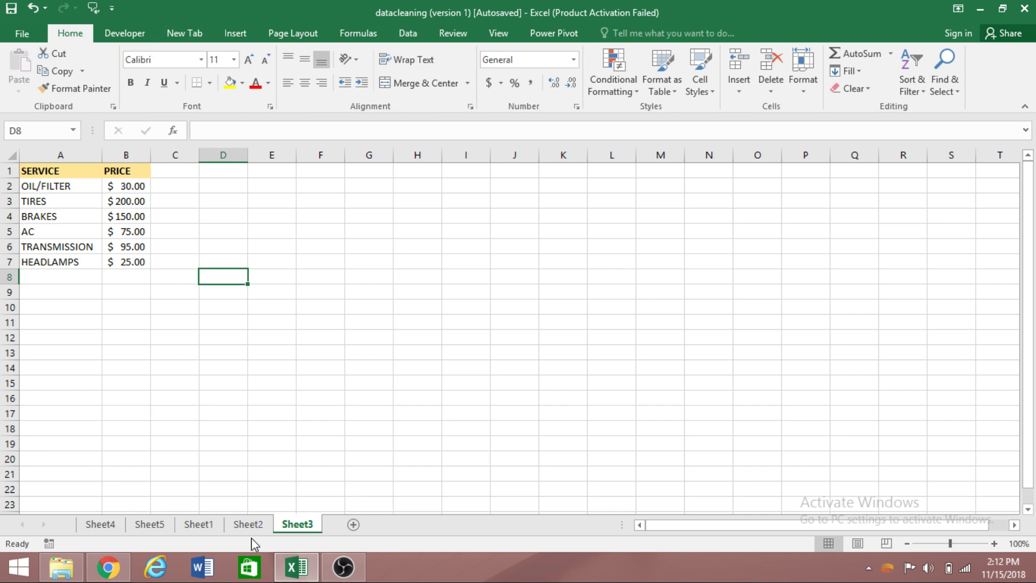
click(215, 530)
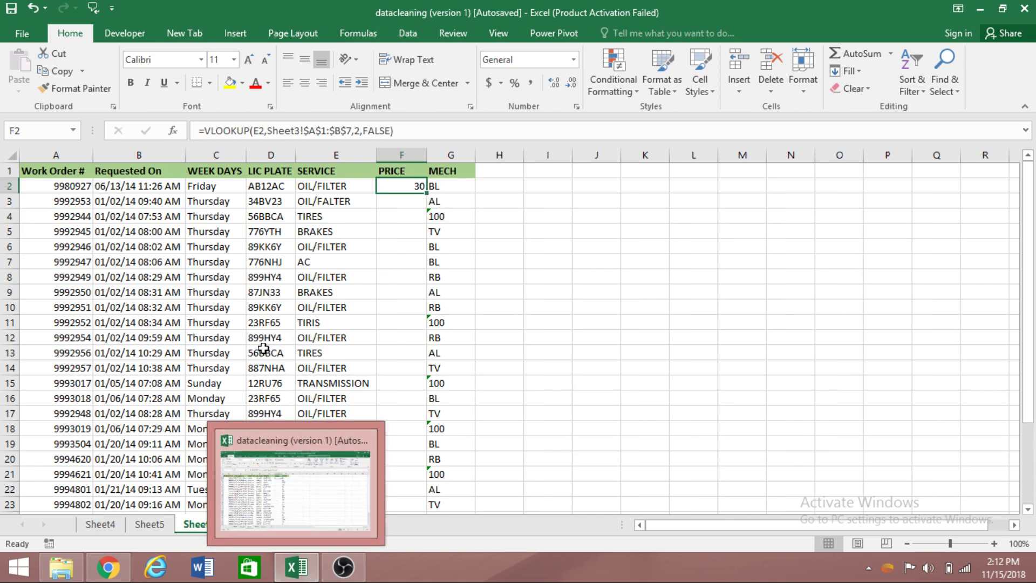
double_click(426, 192)
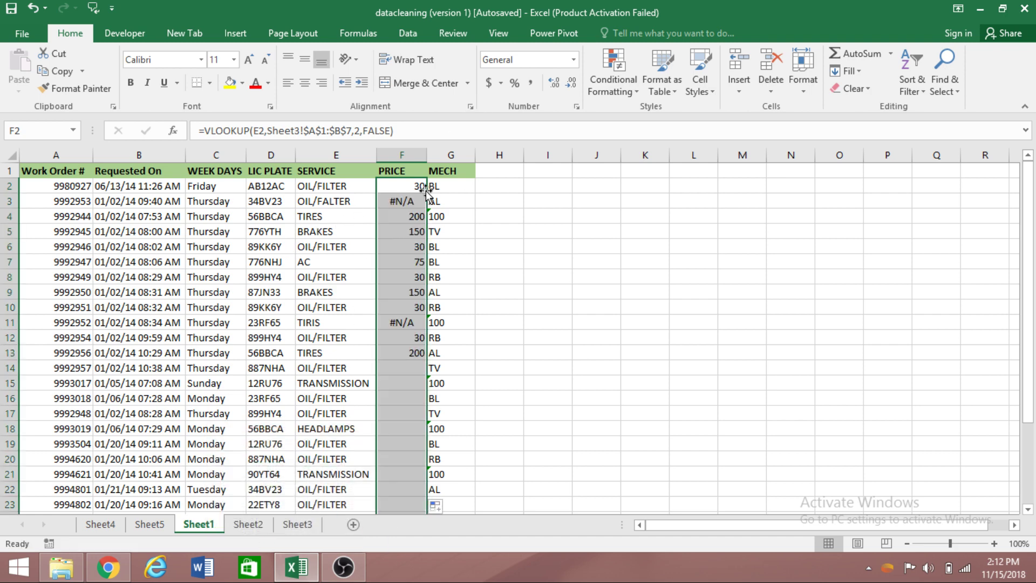
scroll(665, 376, down, 2)
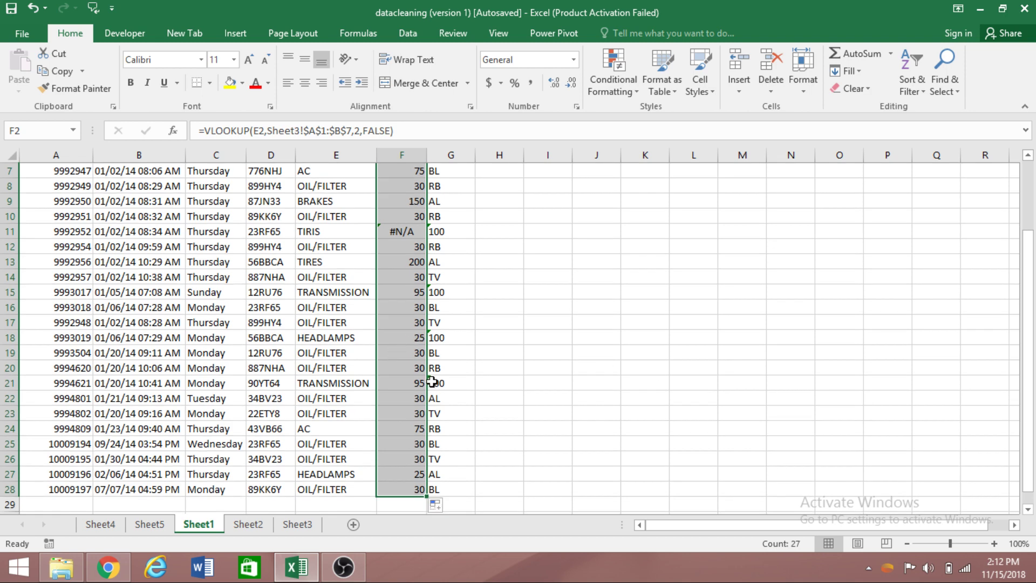
Compare the filled PRICE column on Sheet1 with the service price list on Sheet3.
mouse_move(306, 555)
click(297, 524)
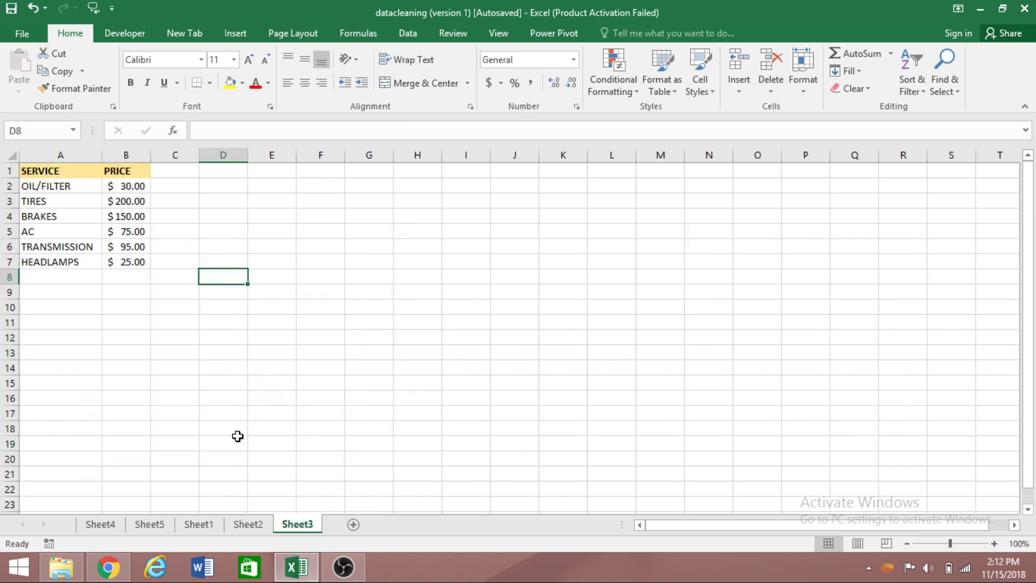
click(199, 524)
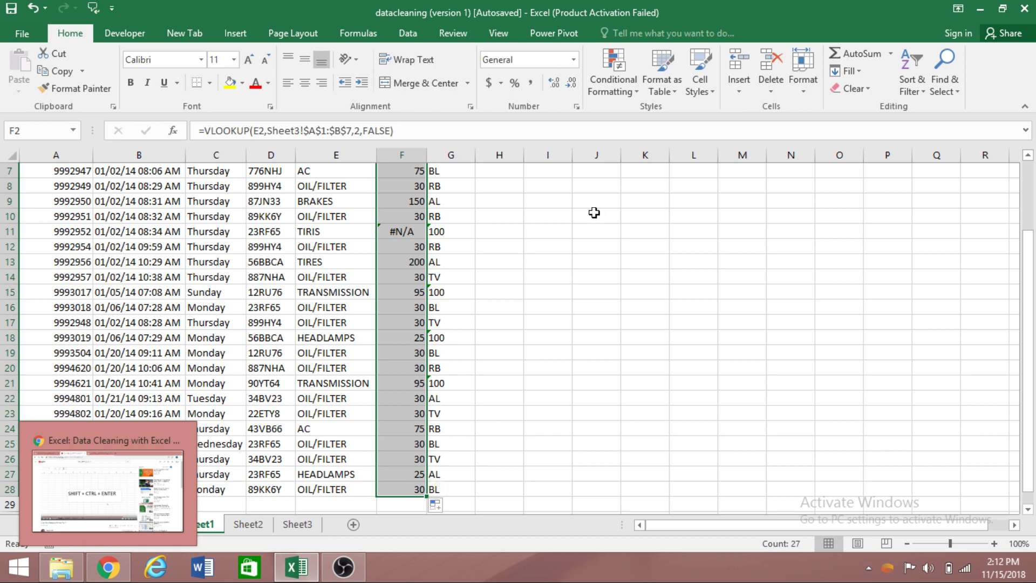
click(546, 324)
click(322, 322)
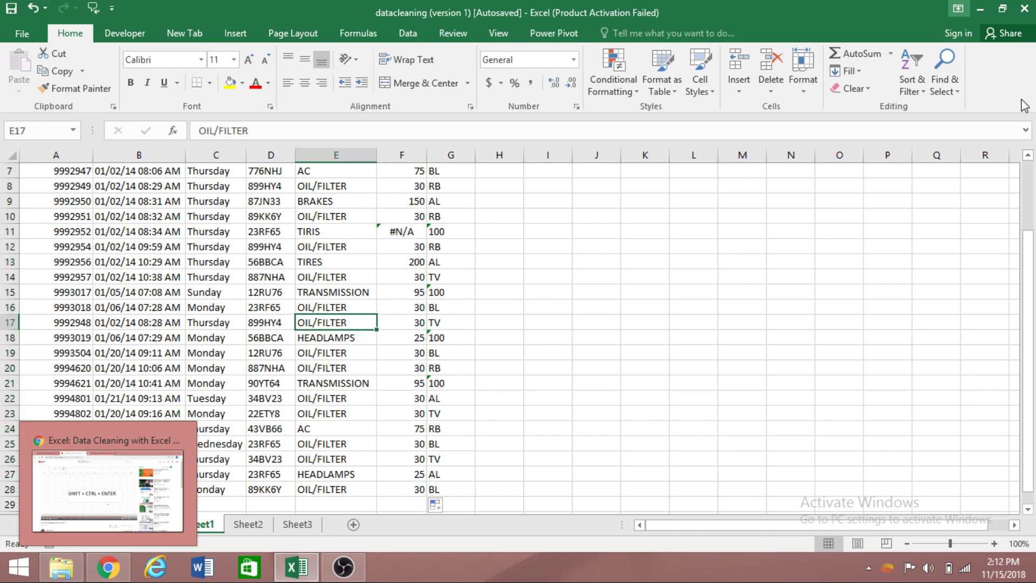
scroll(457, 327, up, 2)
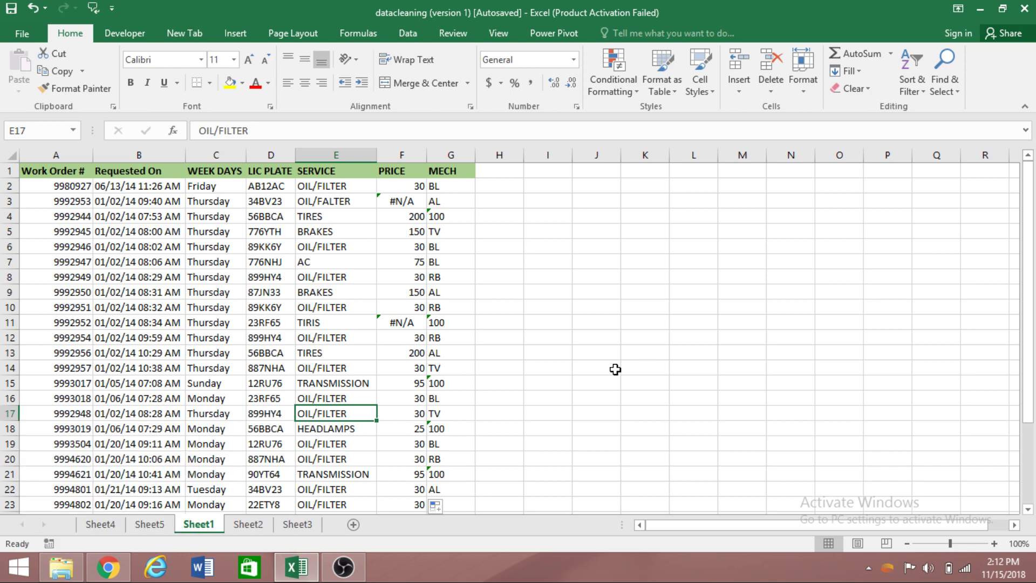
Inspect the lookup formula in F3 and open the list of data-cleaning steps on Sheet4.
click(402, 202)
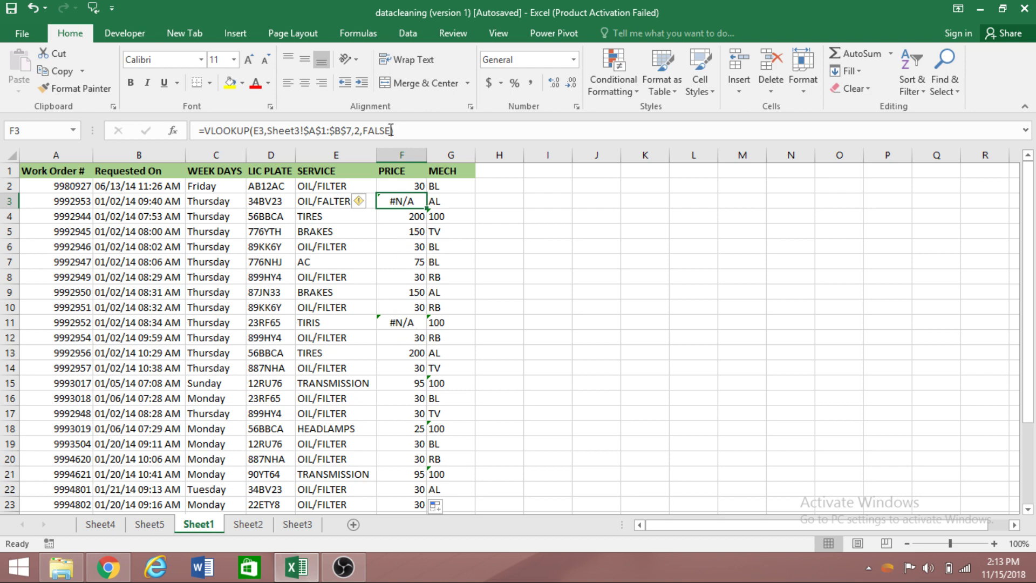
click(513, 296)
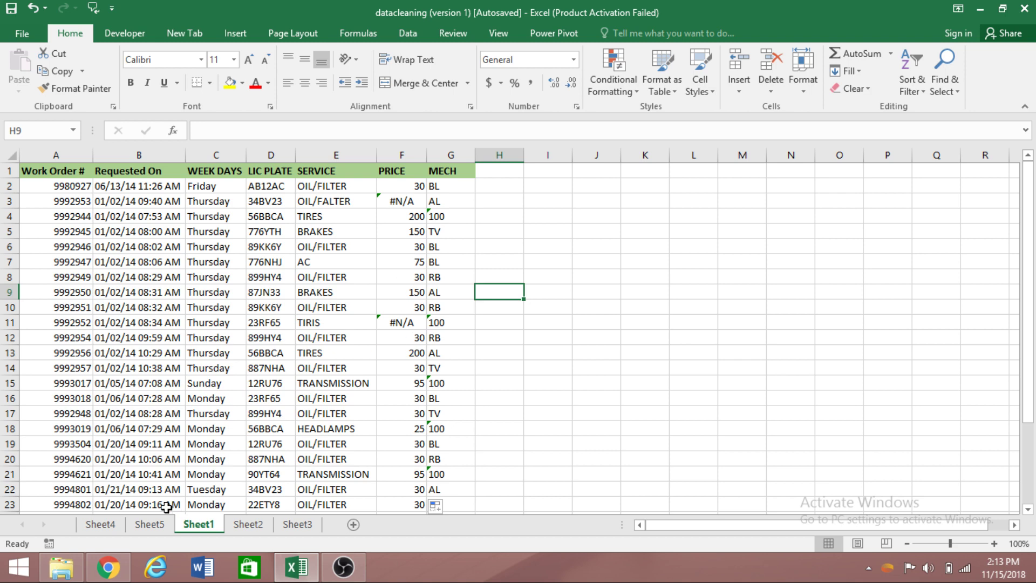
click(114, 527)
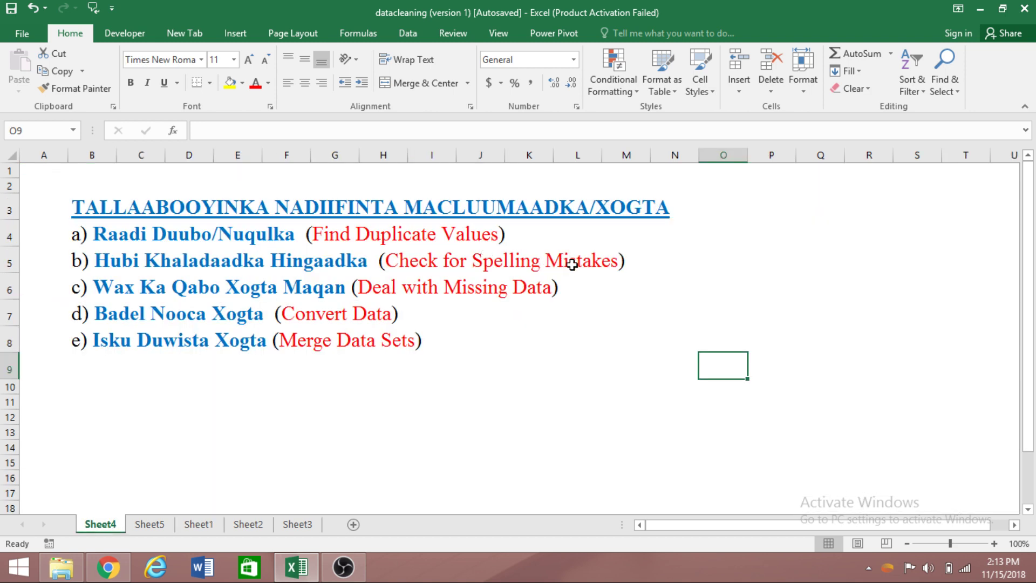
Compare the service names in E3 and E11 on Sheet1 with the service price list on Sheet3.
click(251, 526)
click(305, 527)
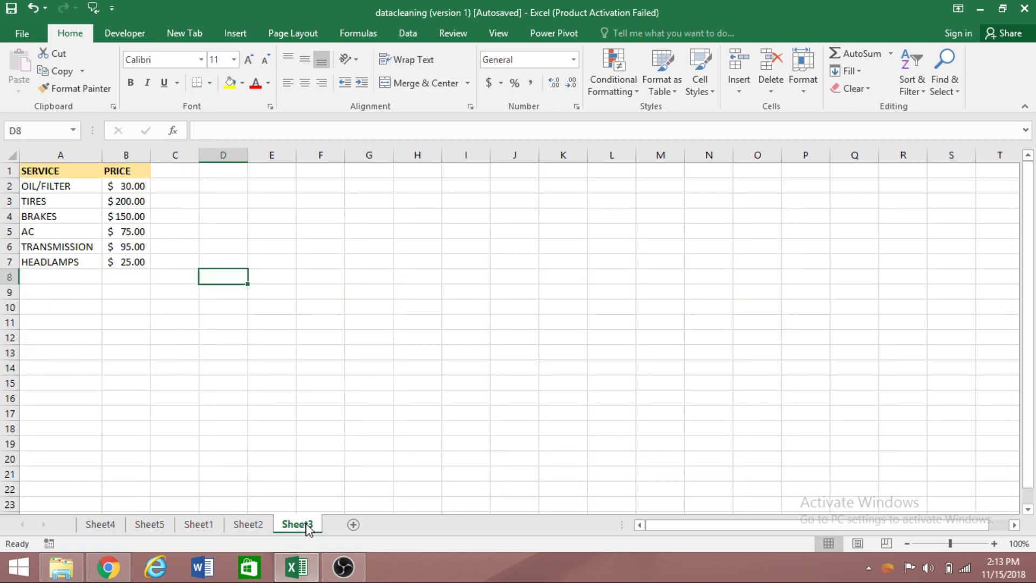
click(198, 525)
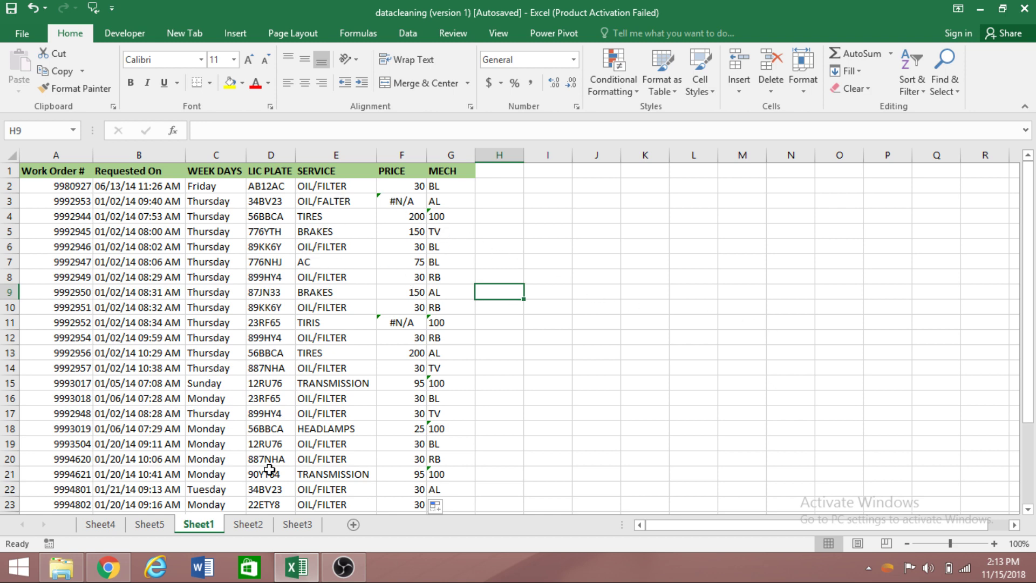
click(296, 524)
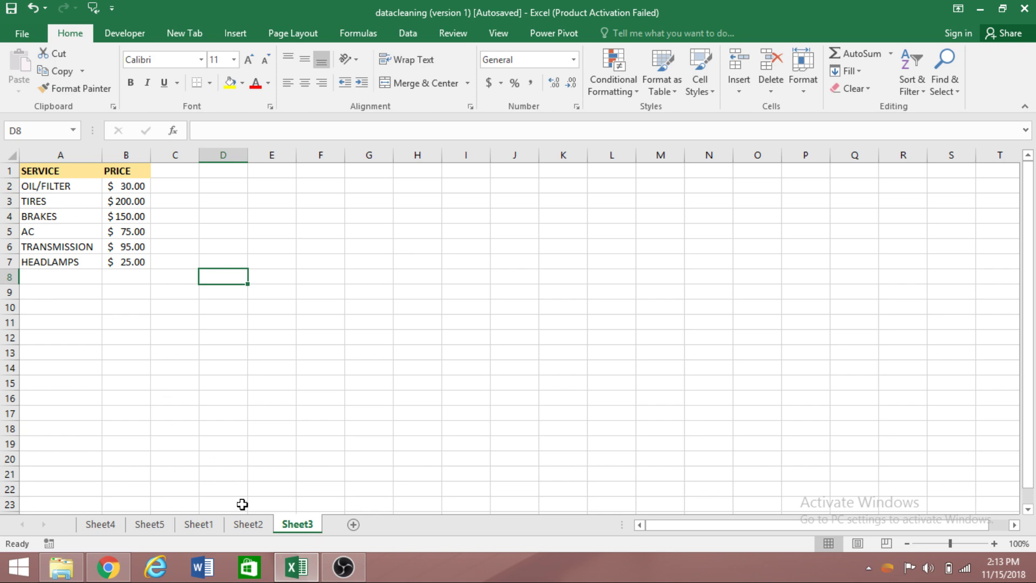
click(201, 525)
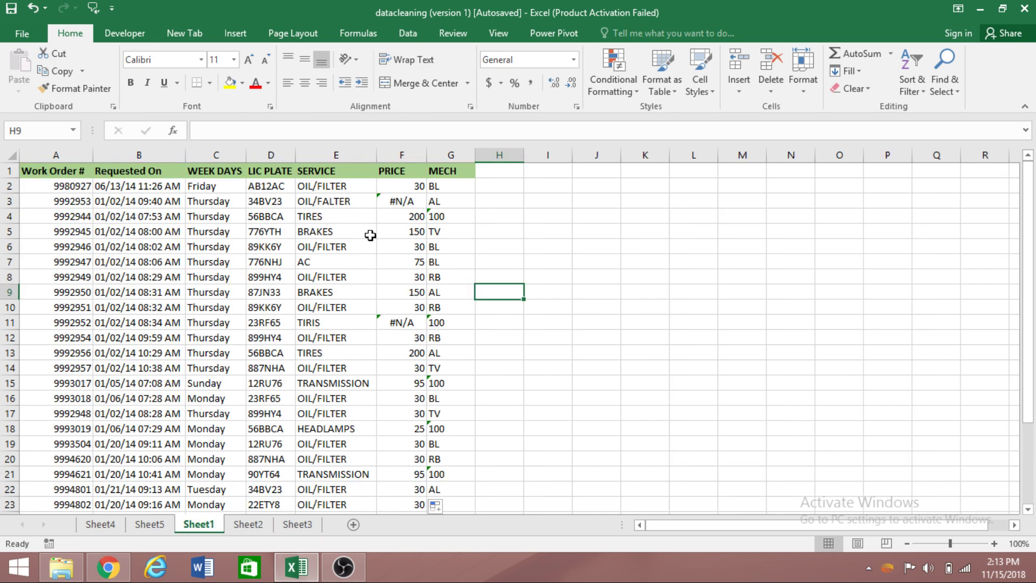
click(329, 201)
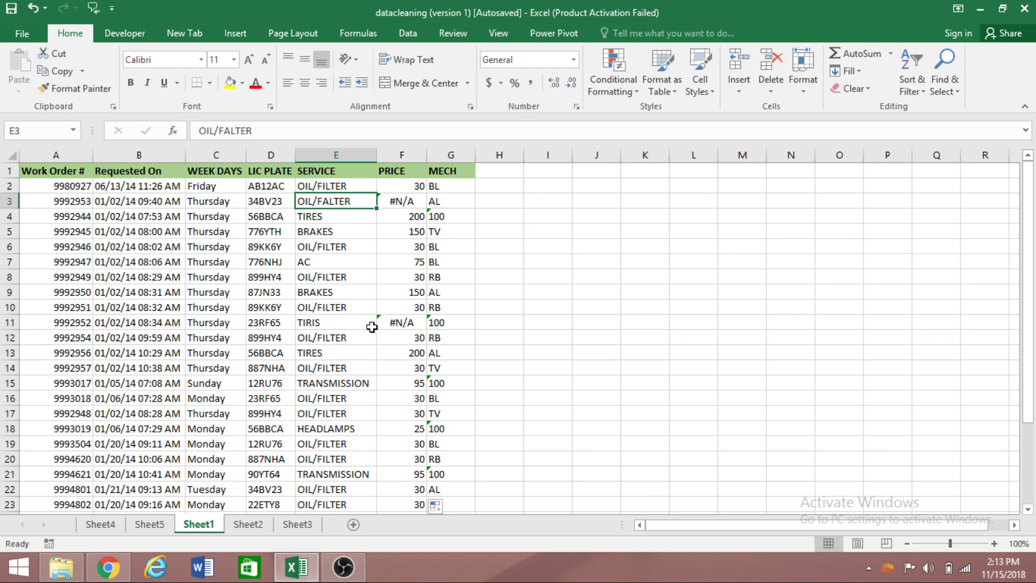
click(323, 322)
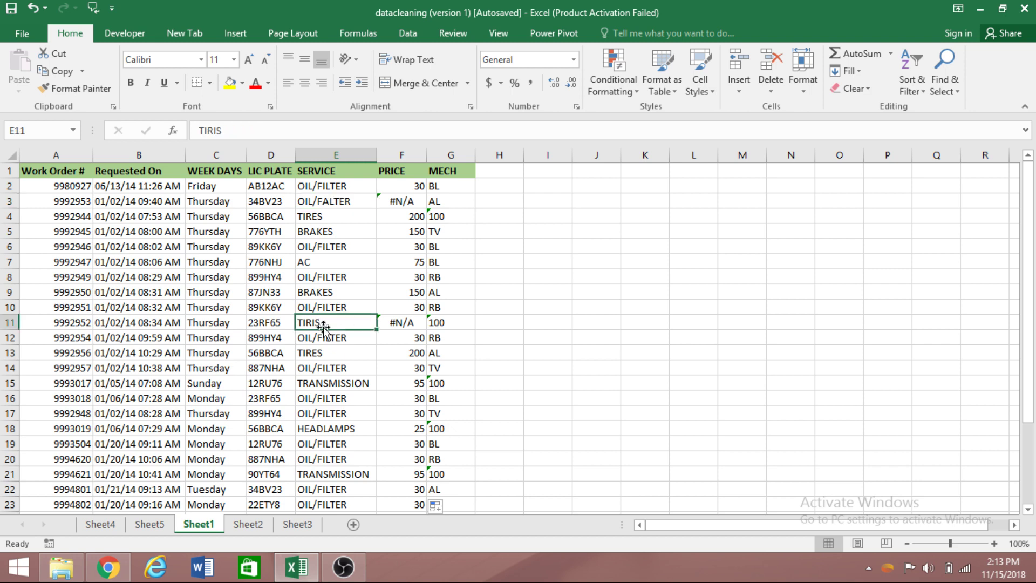
click(298, 525)
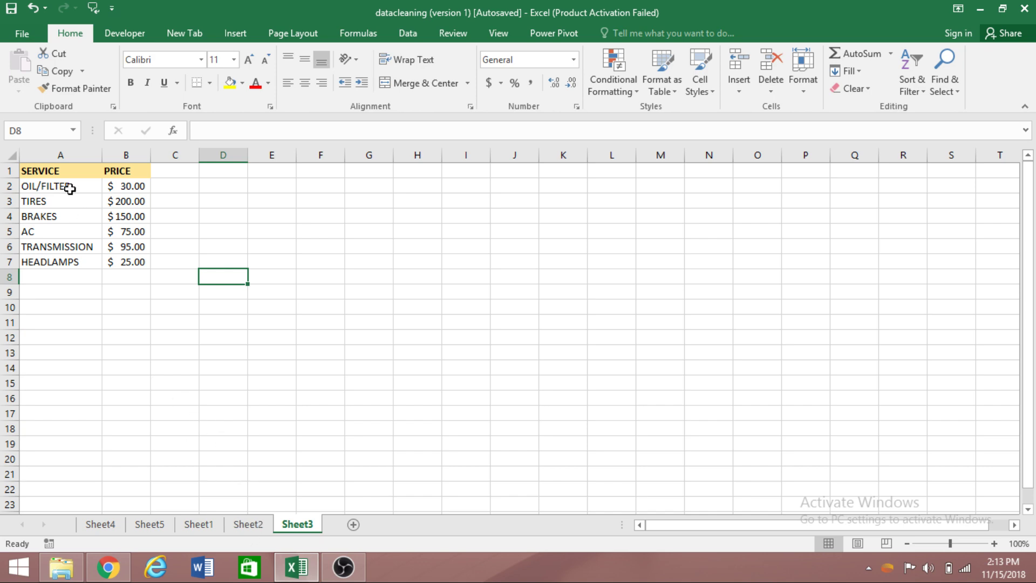
click(200, 527)
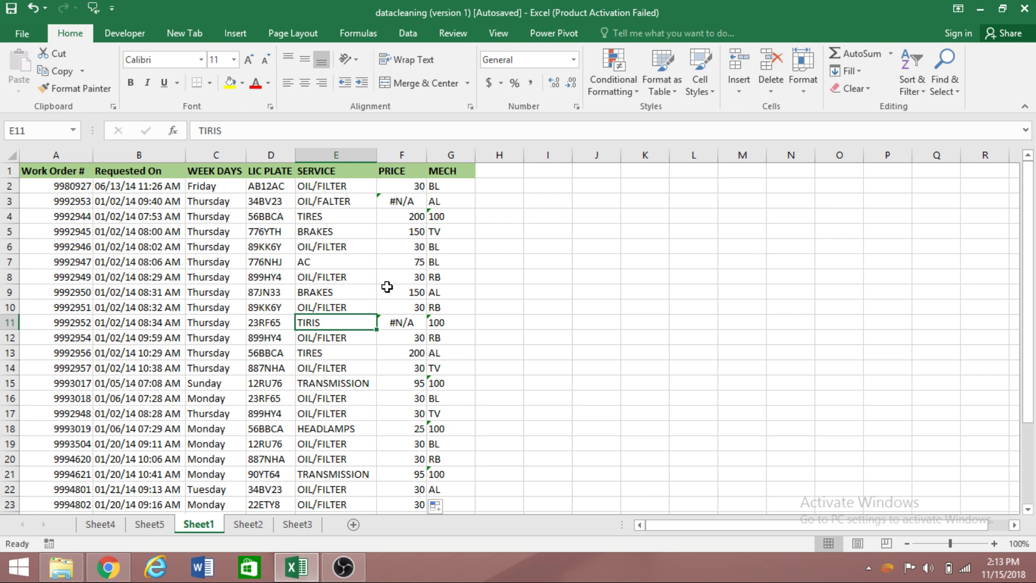
Correct the misspelled service in E3 of Sheet1 to OIL/FILTER.
click(340, 201)
click(232, 131)
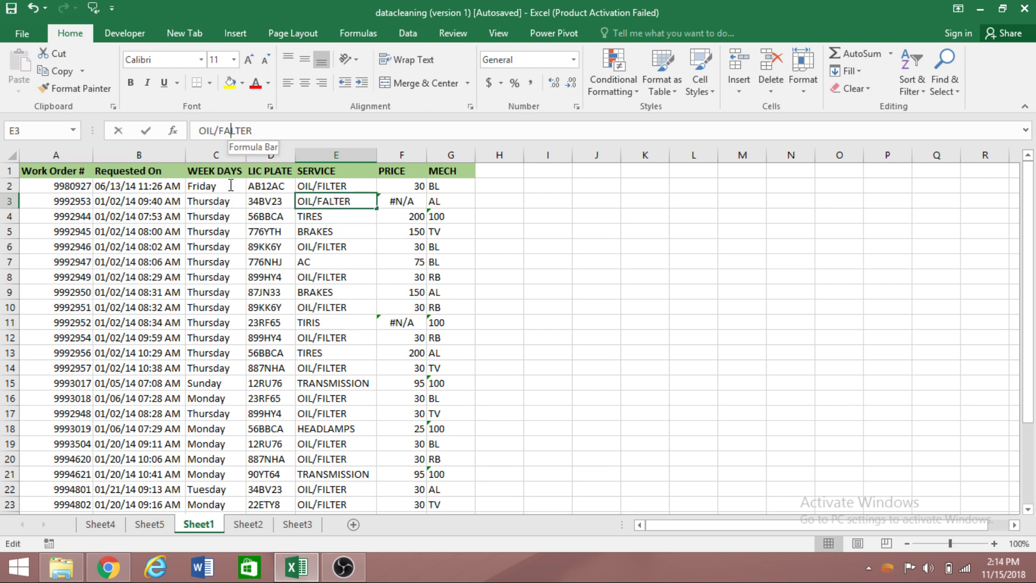
key(BackSpace)
text(I)
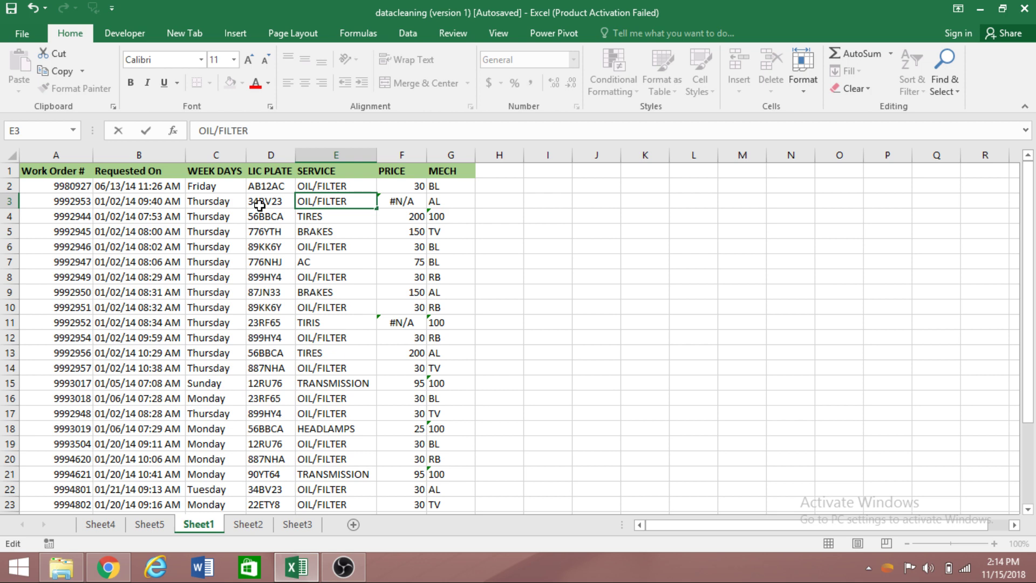
key(Return)
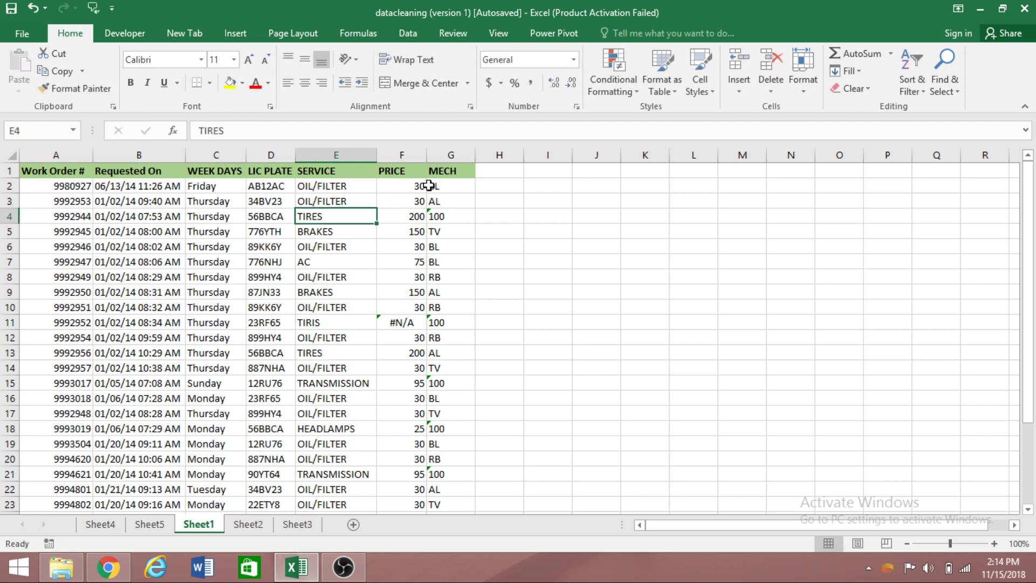
Correct the misspelled service in E11 to TIRES.
click(318, 328)
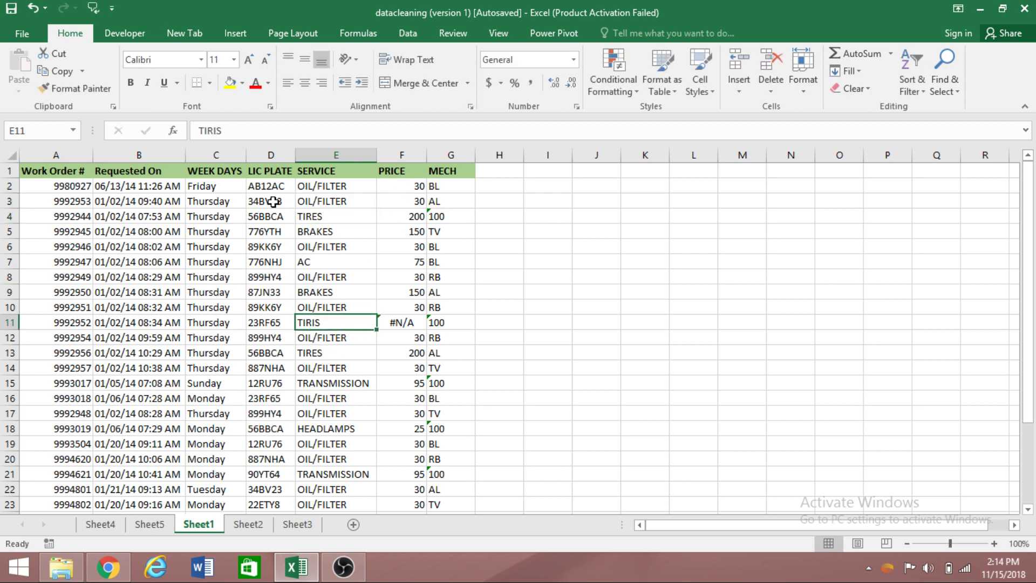
click(219, 129)
key(BackSpace)
text(E)
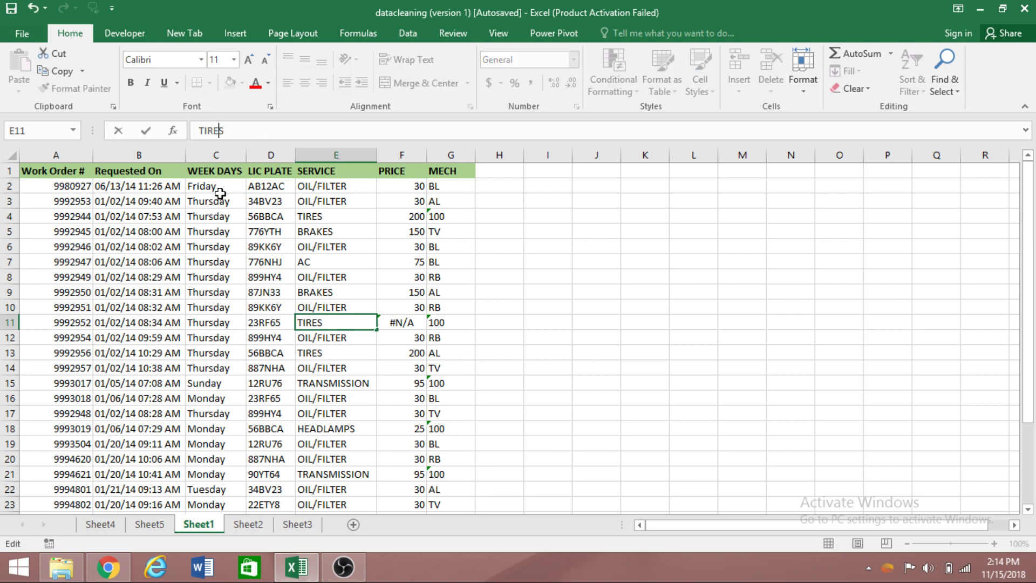
key(Return)
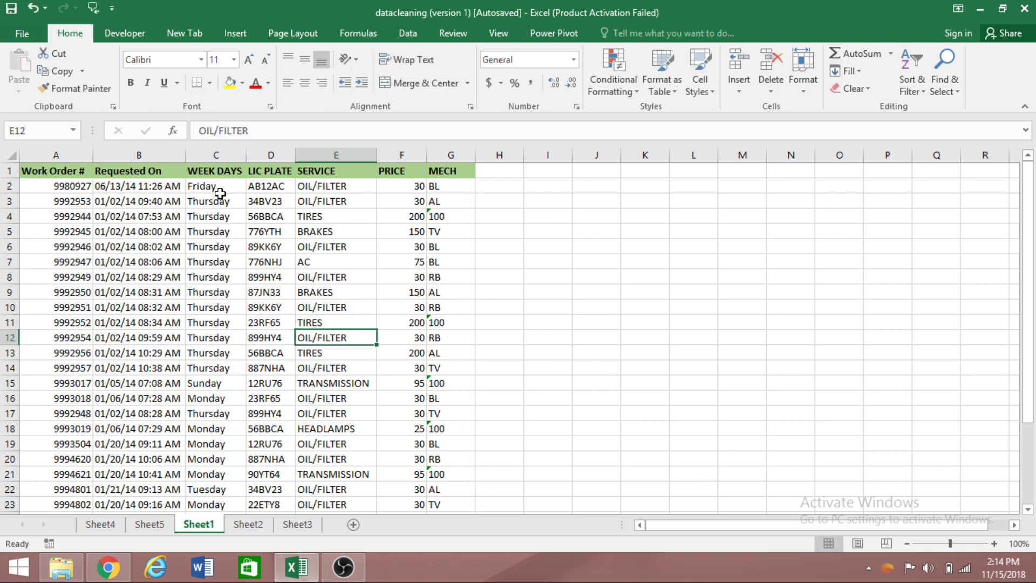
Apply the dollar Accounting number format to the prices in F2:F28 and review the column down to the last row.
click(414, 397)
drag(408, 189, 415, 370)
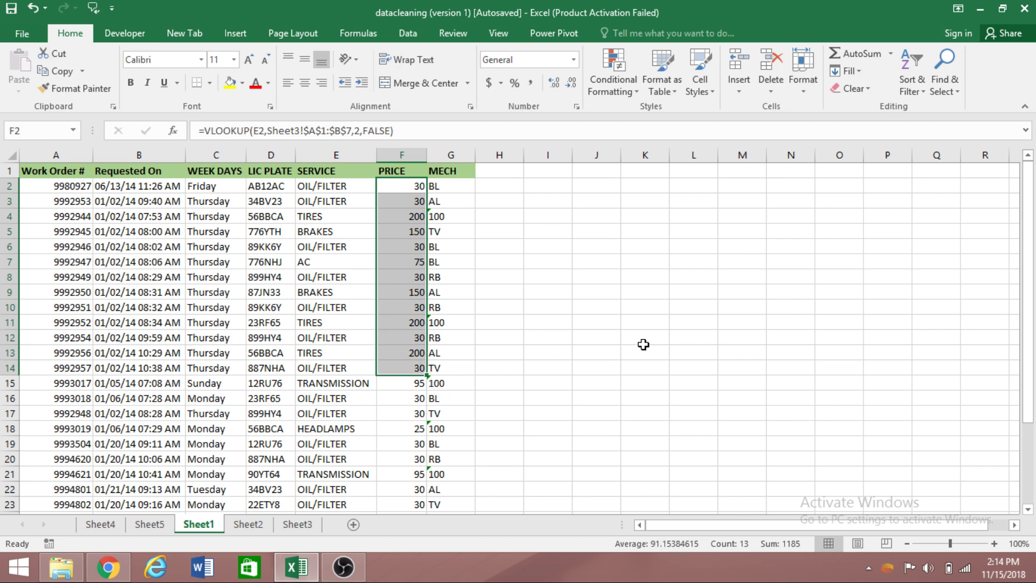
click(643, 343)
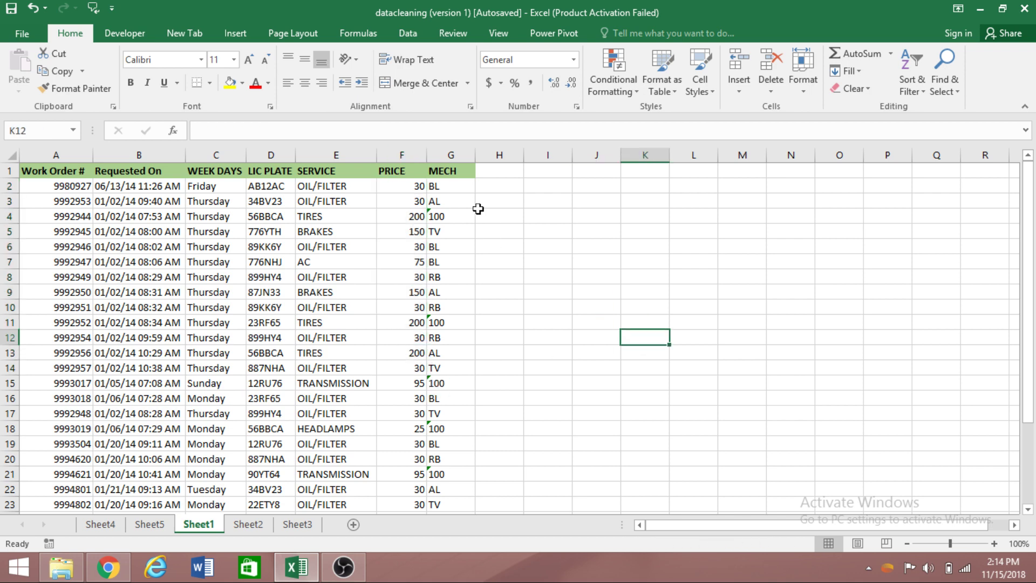
click(409, 170)
drag(404, 185, 423, 488)
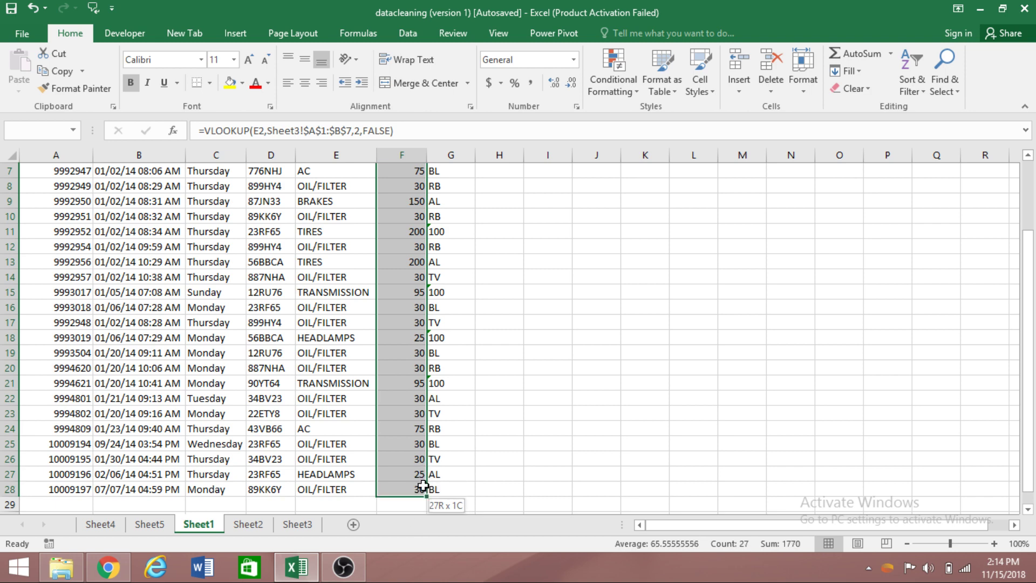
click(488, 83)
scroll(499, 308, up, 2)
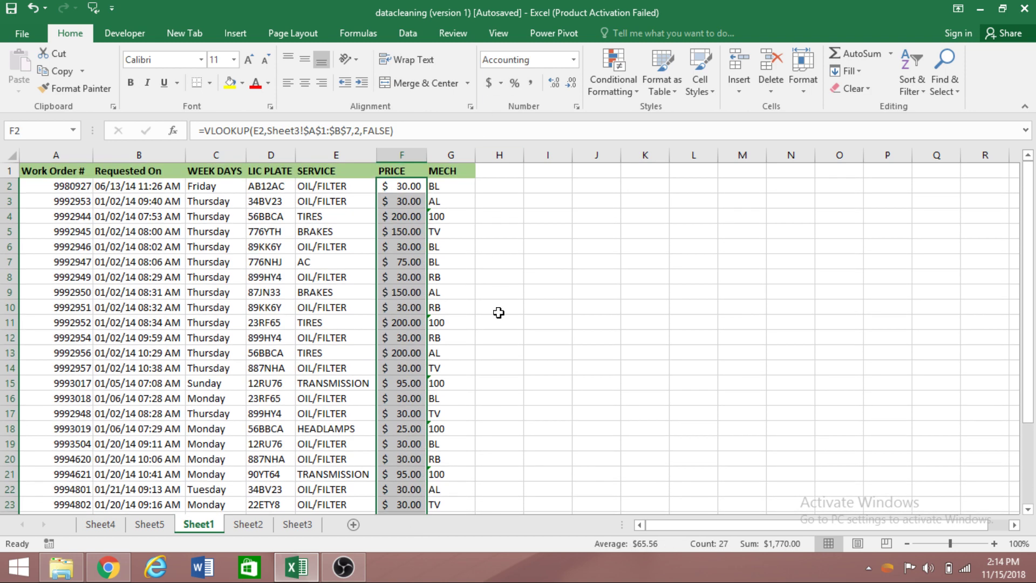
click(510, 271)
click(556, 277)
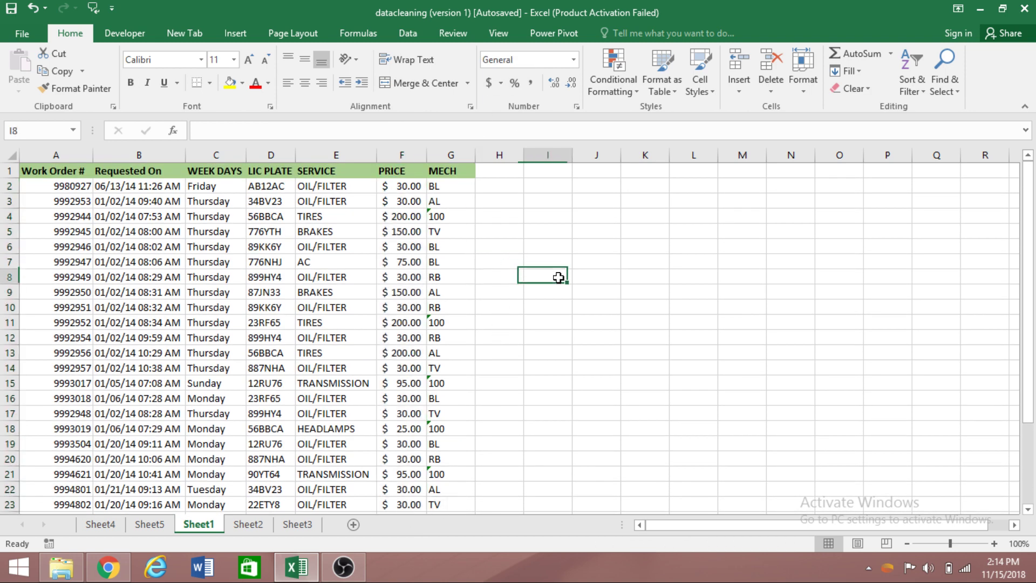
scroll(559, 279, down, 3)
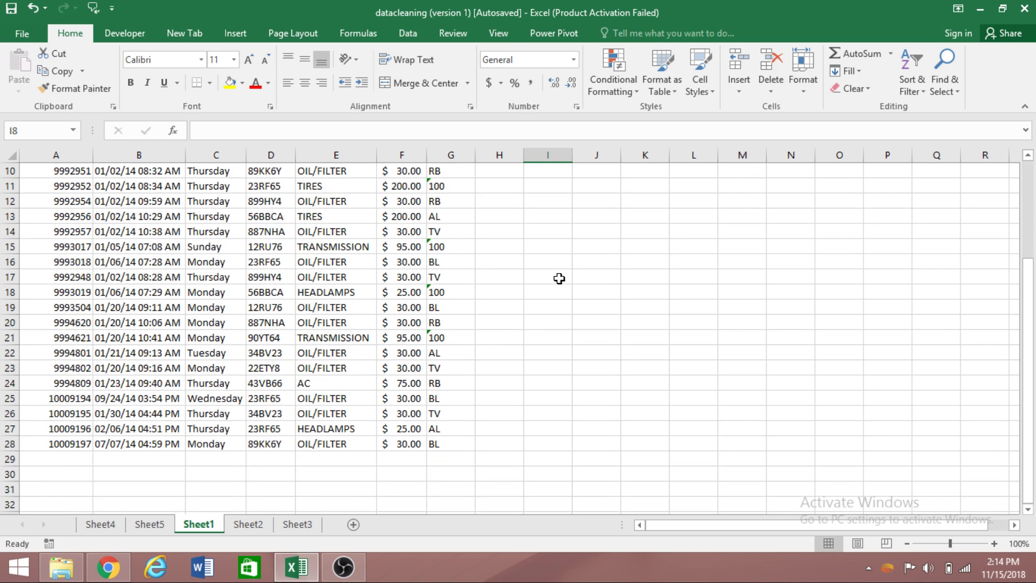
scroll(559, 279, up, 3)
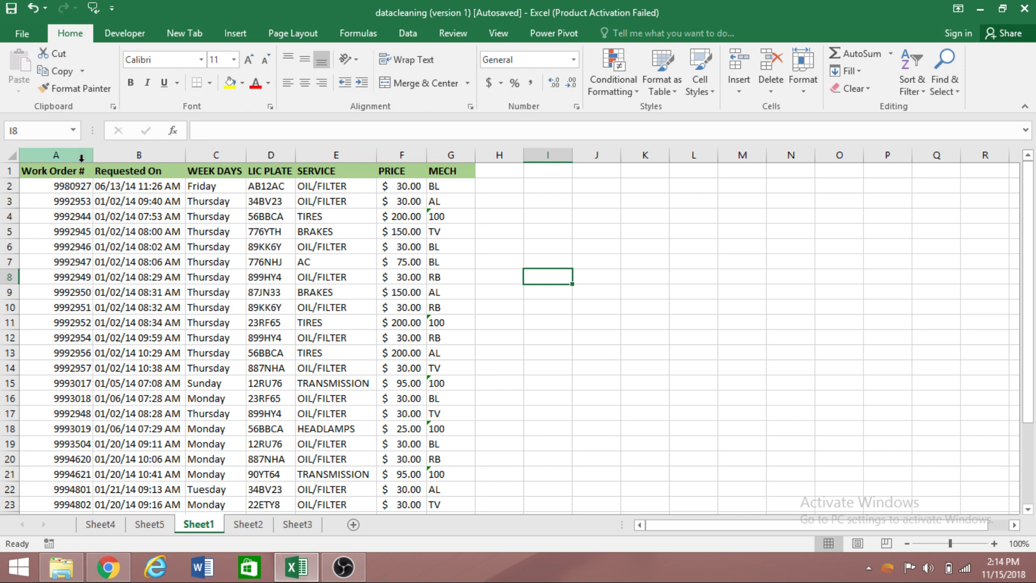
Review the Sheet1 columns from Work Order # to MECH, including the weekday formulas in C2 and C3.
click(79, 186)
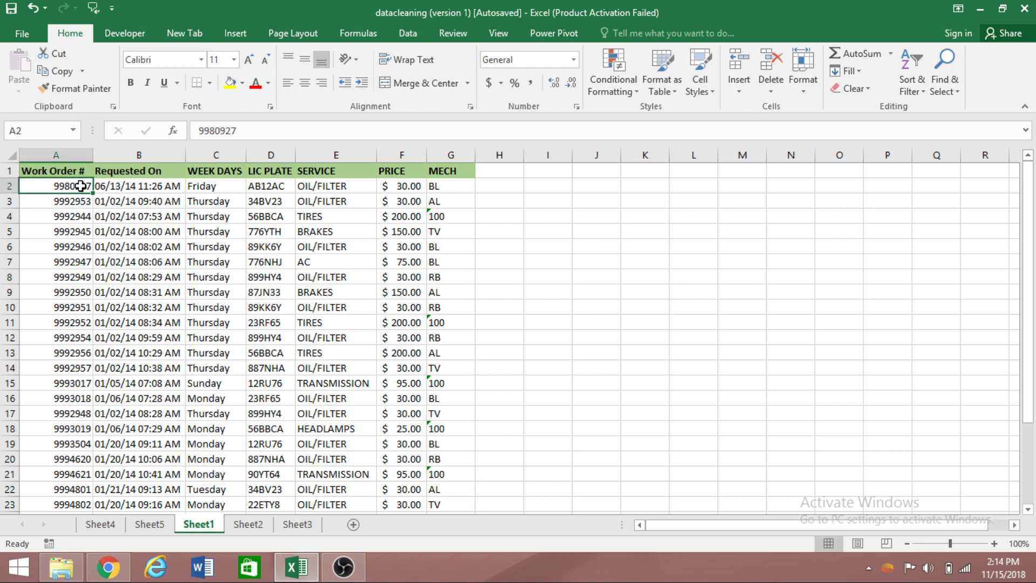
click(113, 187)
click(211, 199)
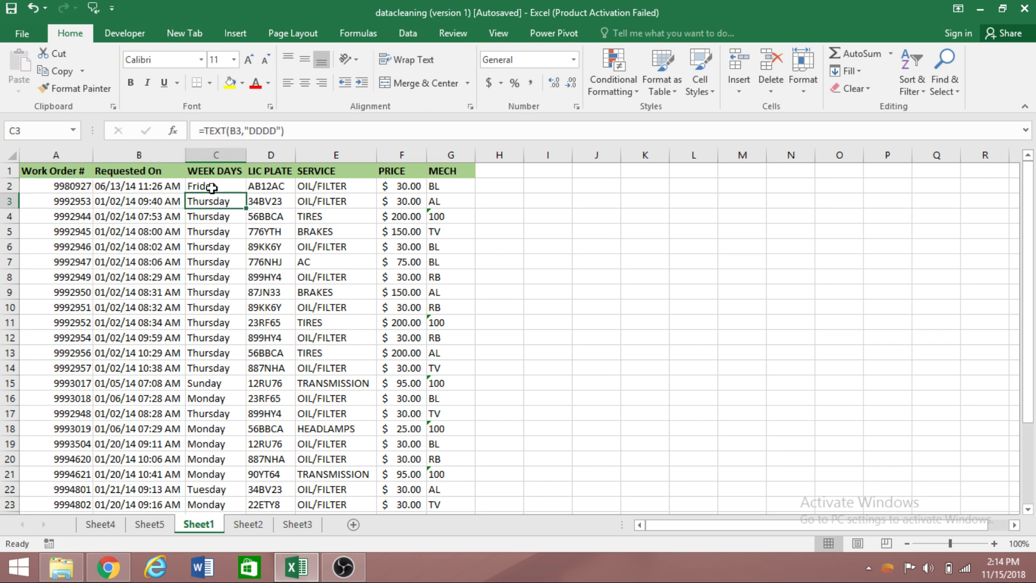
click(211, 187)
click(267, 190)
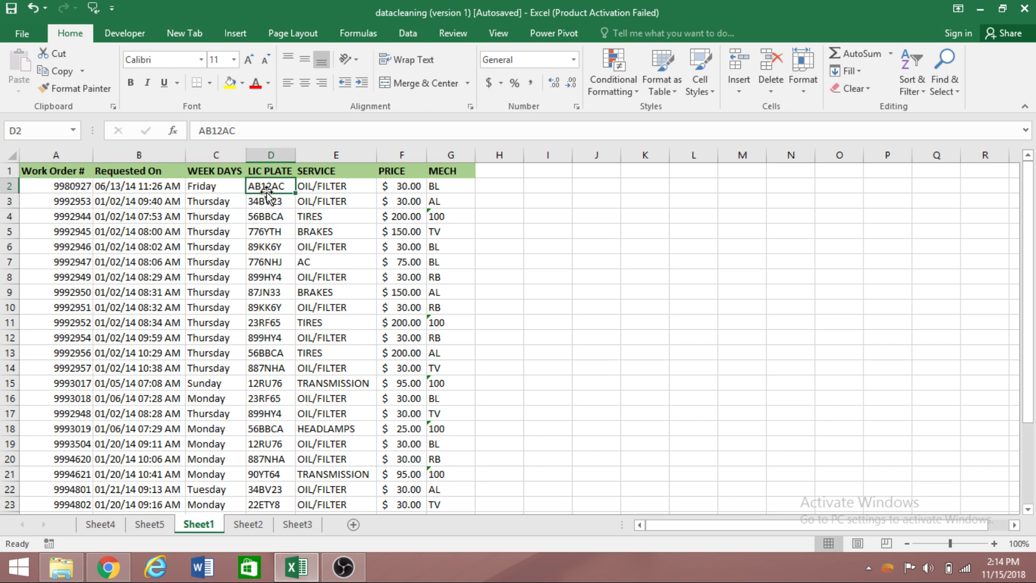
click(316, 188)
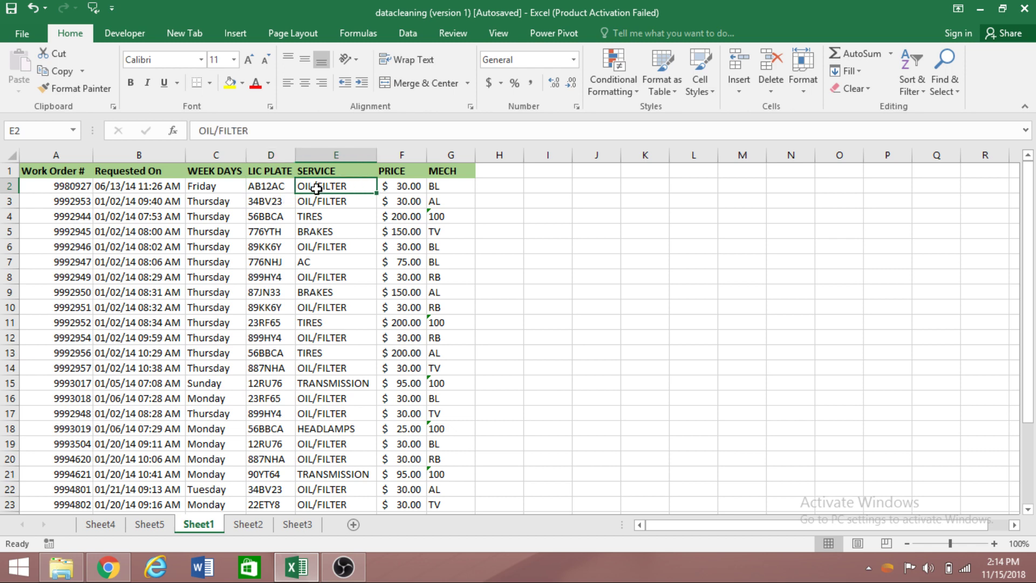
click(406, 187)
click(442, 186)
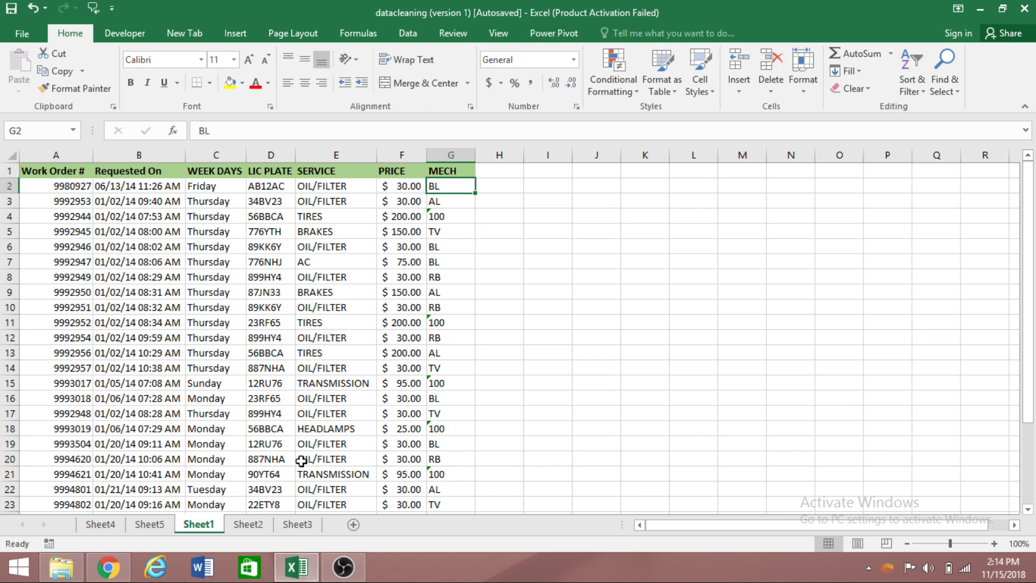
Compare the licence plate format in Sheet2 column A with the LIC PLATE column on Sheet1.
click(248, 525)
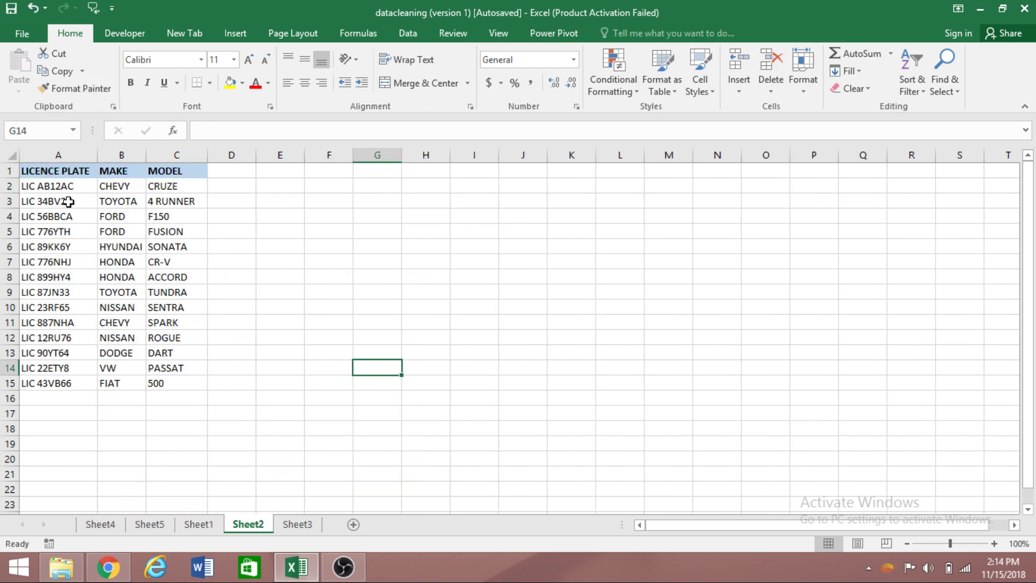
click(190, 524)
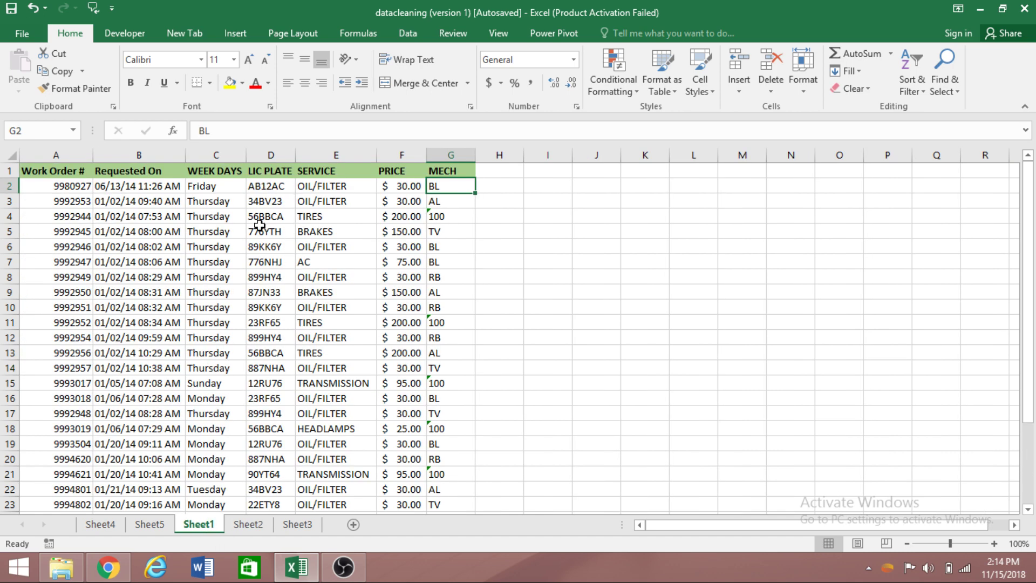
click(265, 525)
drag(49, 181, 56, 400)
click(200, 523)
click(267, 190)
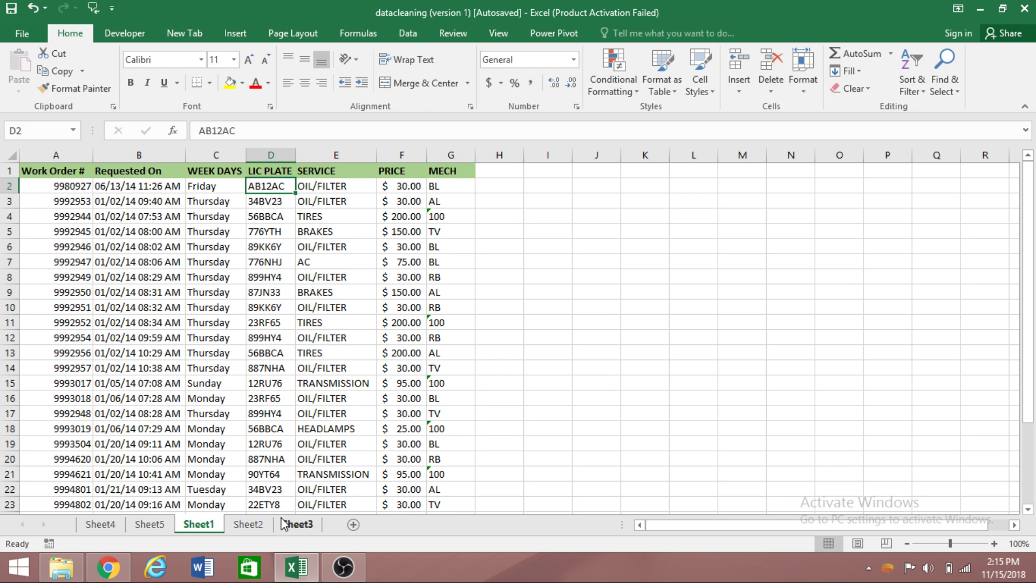
click(247, 524)
click(70, 201)
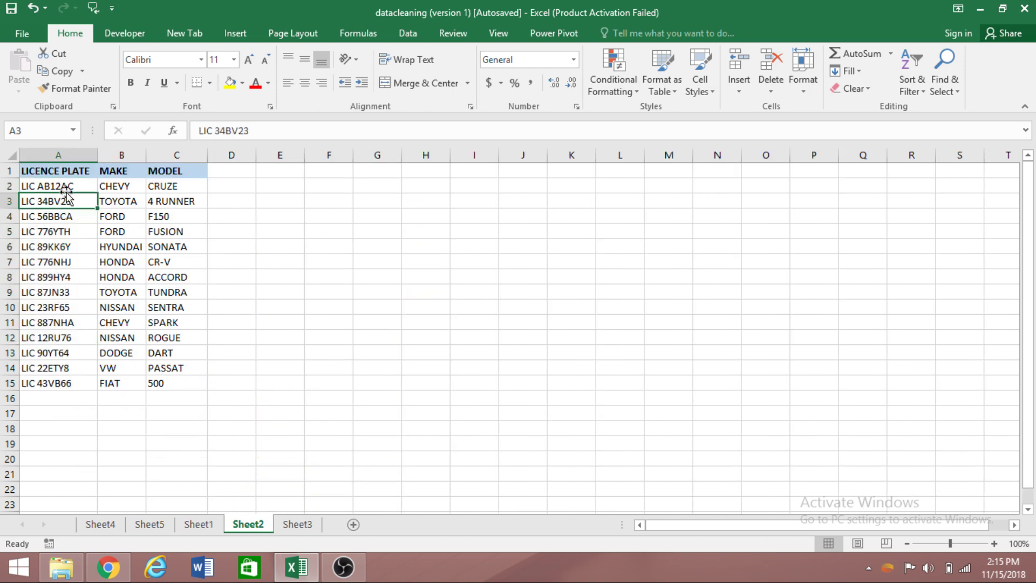
click(67, 187)
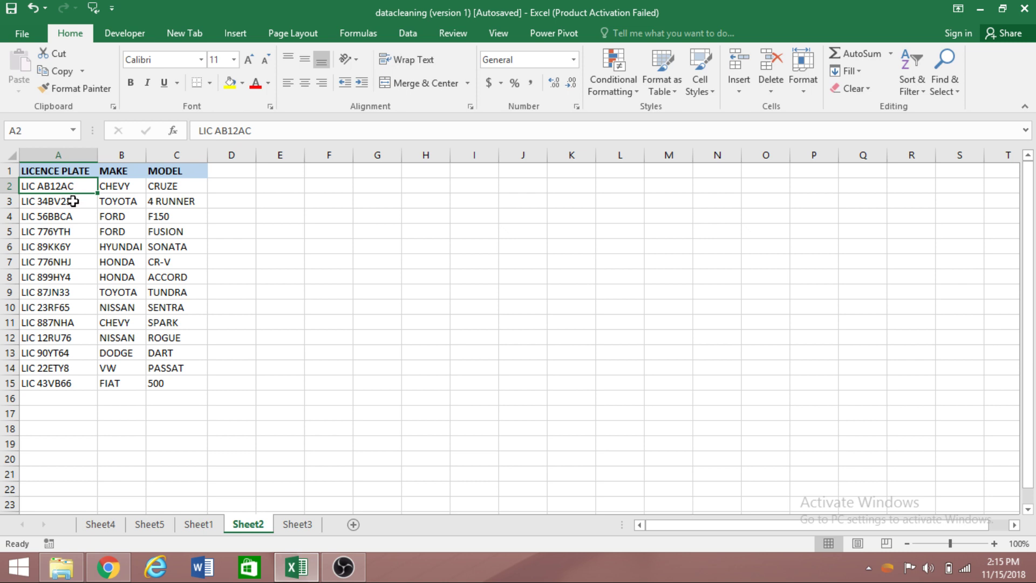
Inspect the LICENCE PLATE header and first plate on Sheet2, dismiss the notification, and open the nested function notes on Sheet5.
click(29, 171)
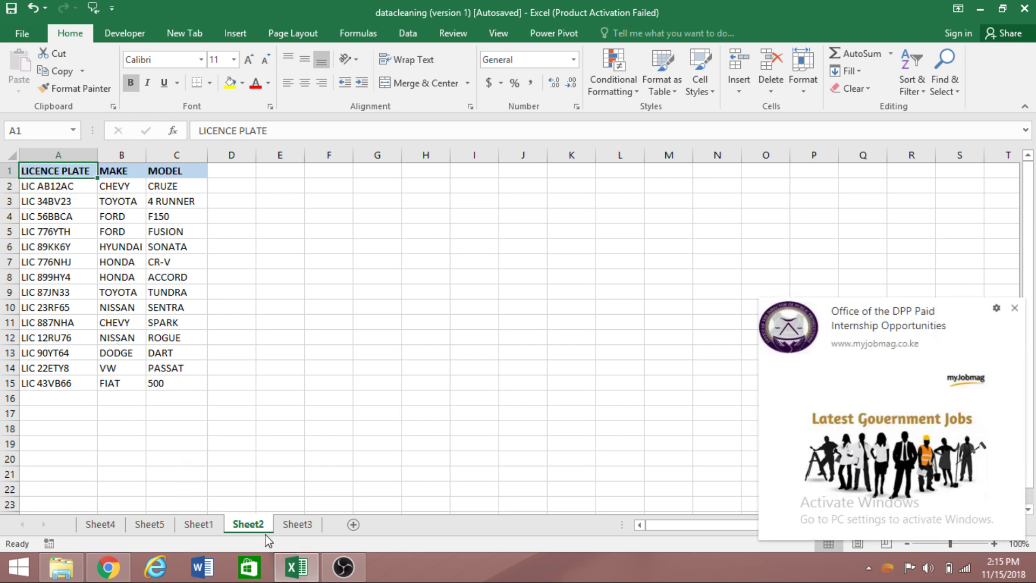
click(1015, 309)
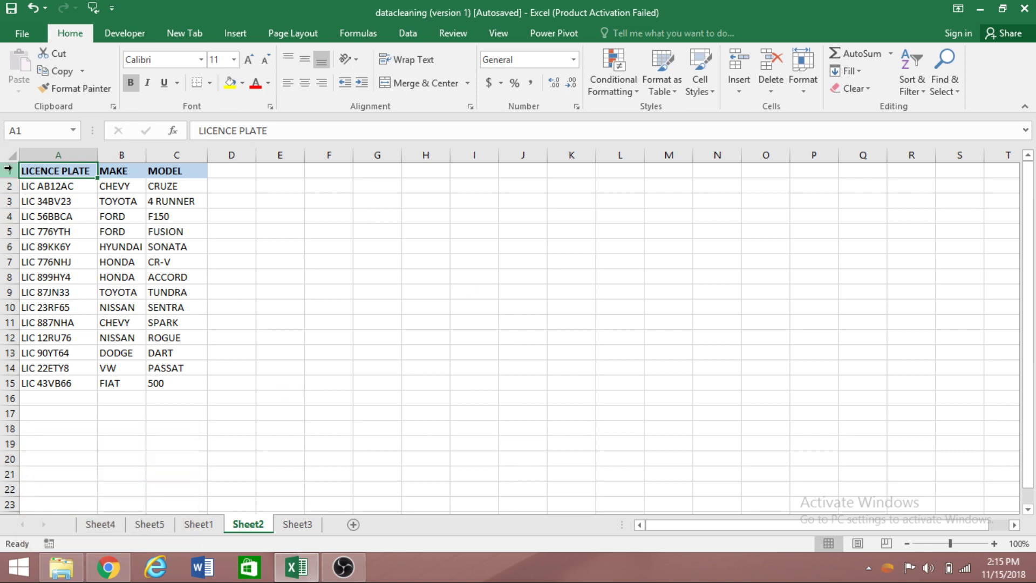
click(31, 189)
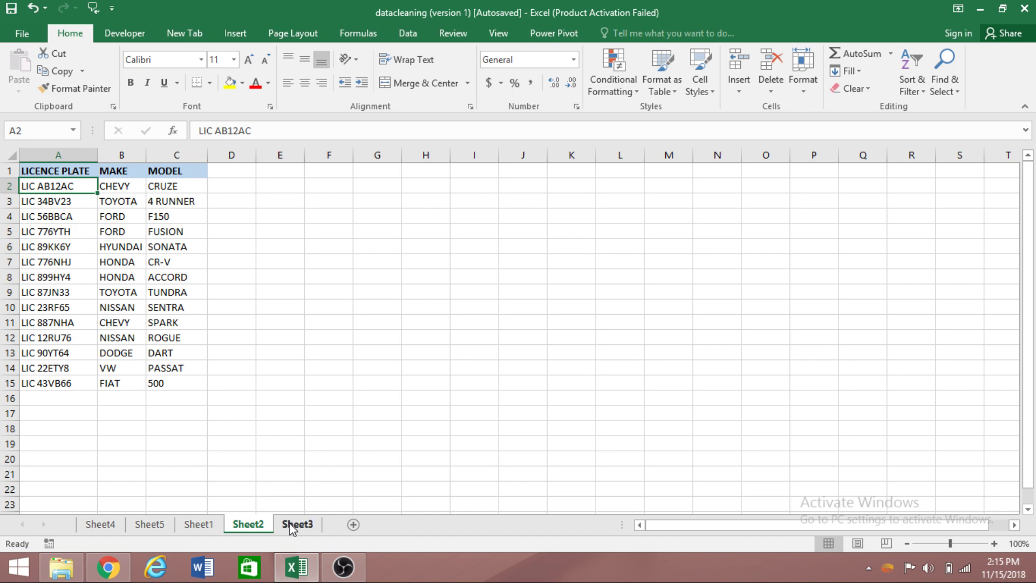
click(152, 524)
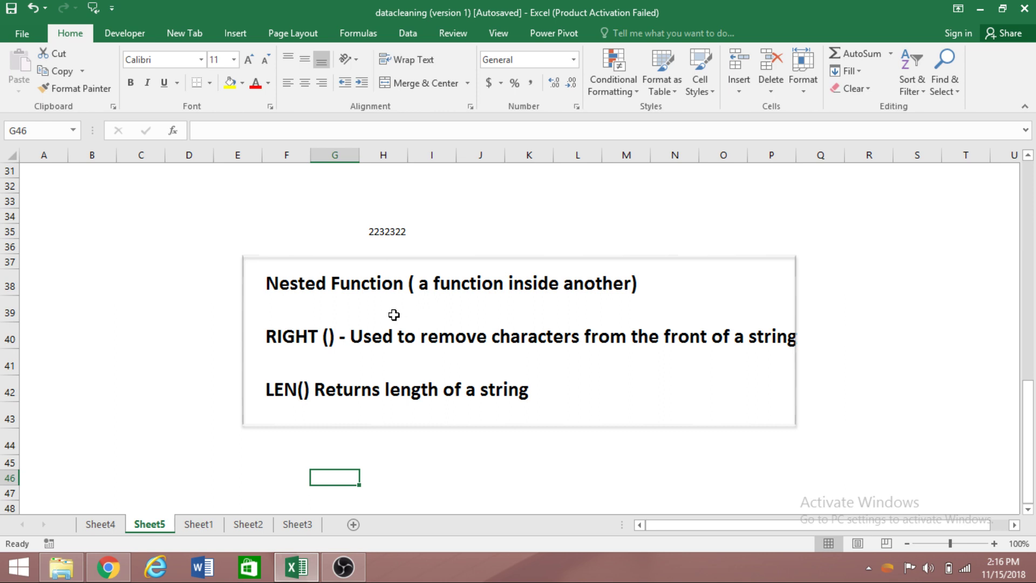
Add the prefix "LIC " in front of the sample number in H35, above the nested function notes.
click(300, 384)
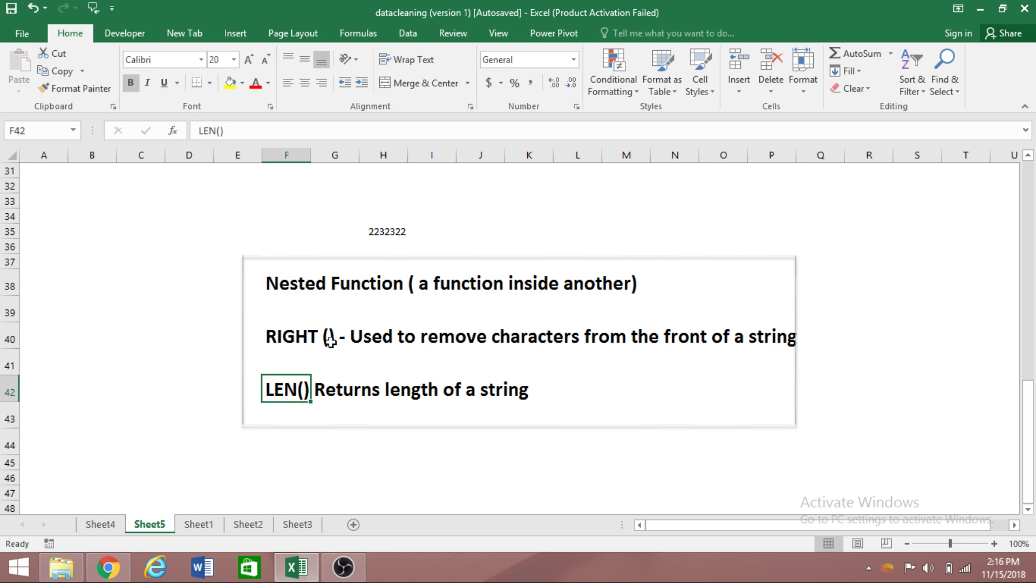
click(252, 130)
click(372, 227)
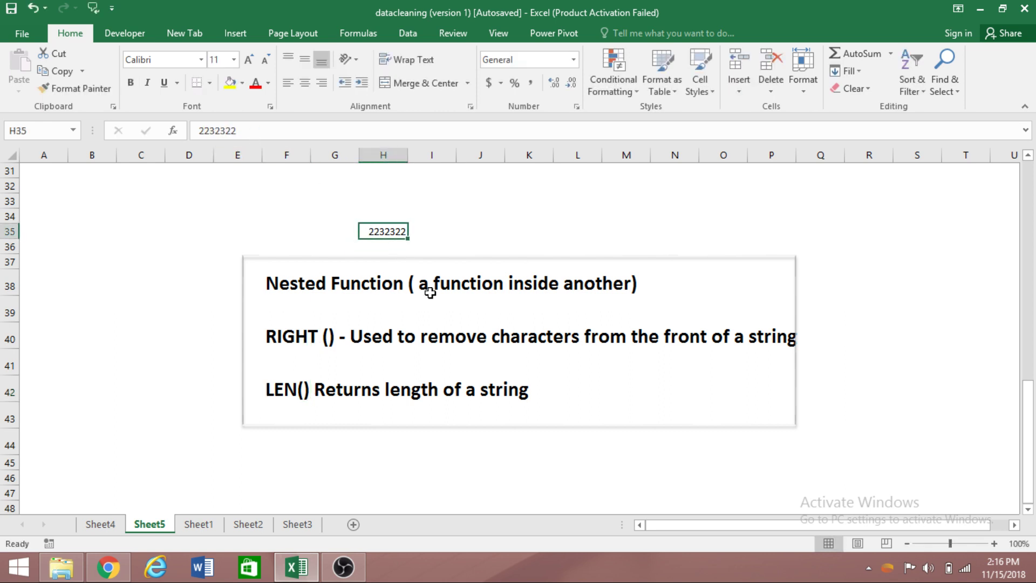
click(278, 132)
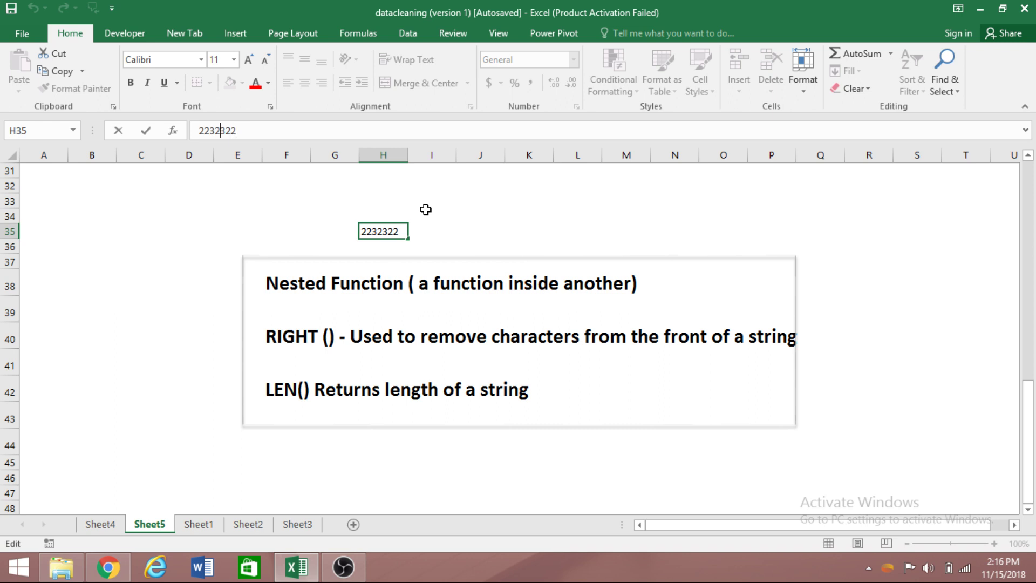
key(Left)
click(198, 131)
text(LIC)
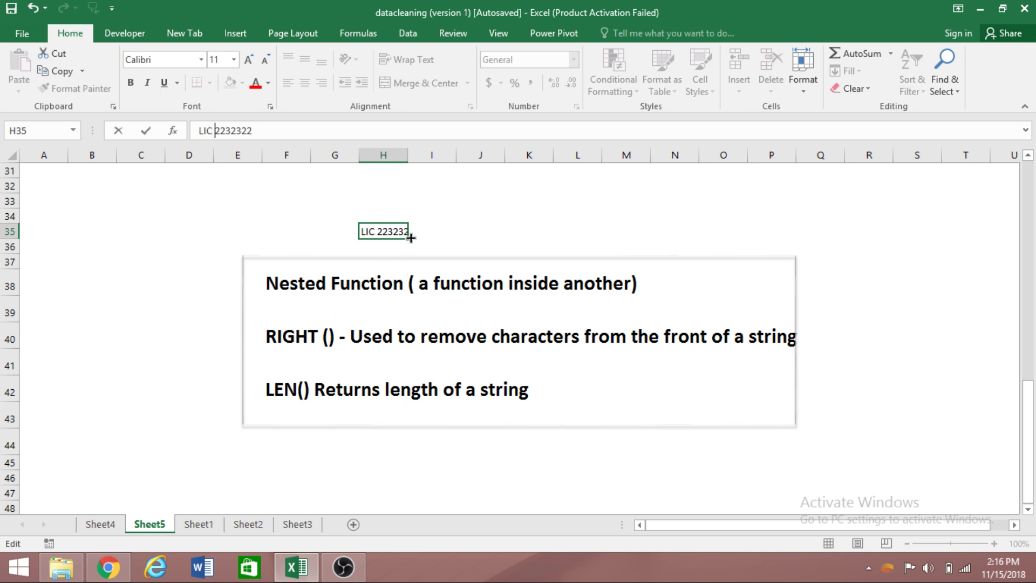
click(519, 476)
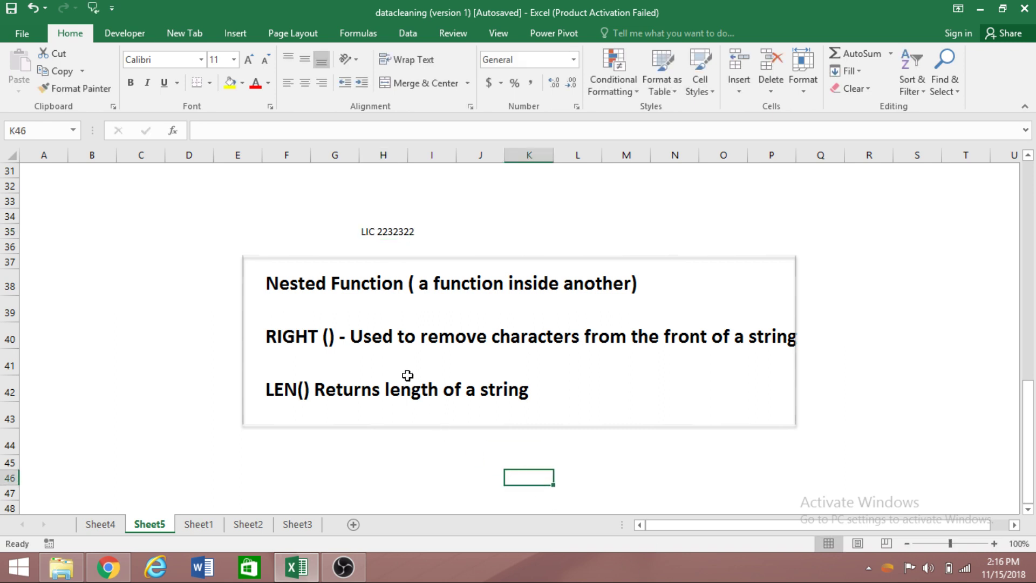
Examine the sample text in H35 character by character, from its end back towards the LIC prefix.
click(398, 230)
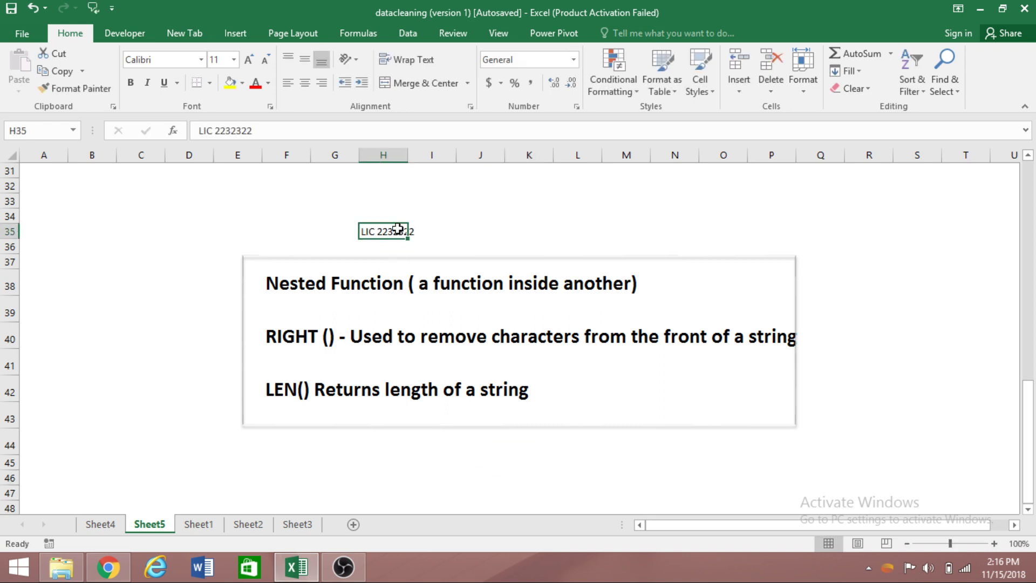
click(413, 231)
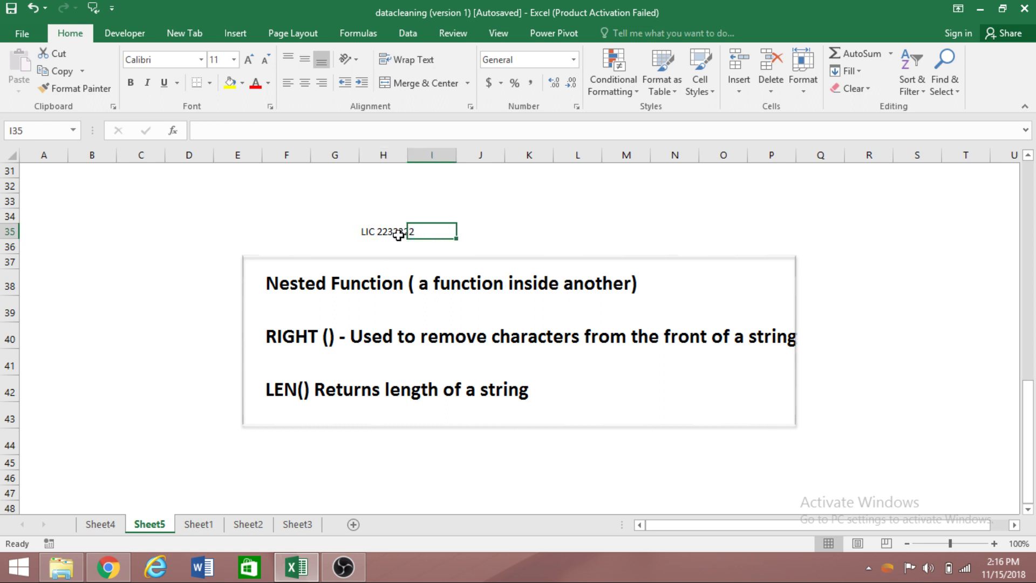
click(363, 234)
key(F2)
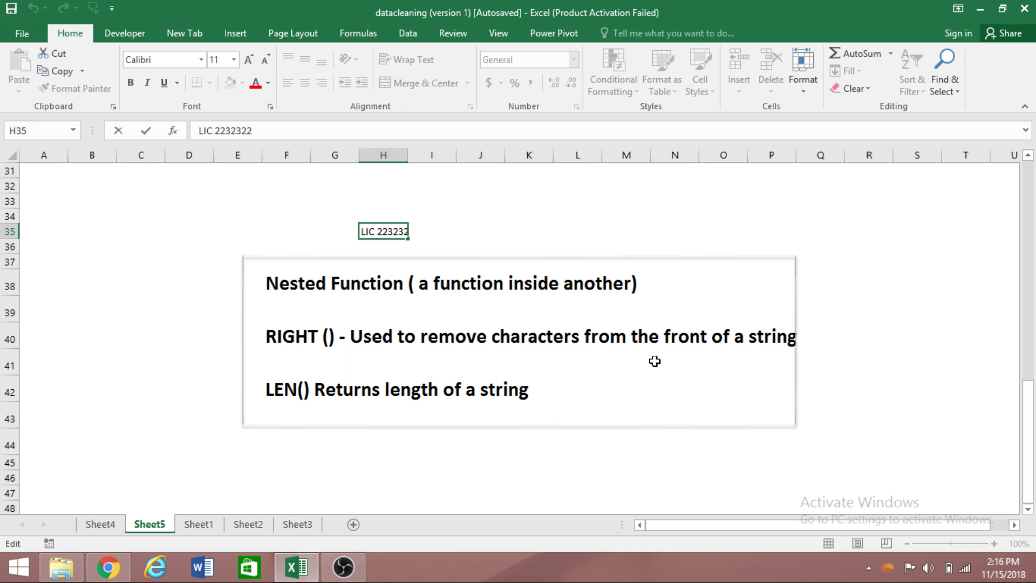
key(Left)
key(Left)
key(Left)
key(Left)
key(Left)
click(631, 478)
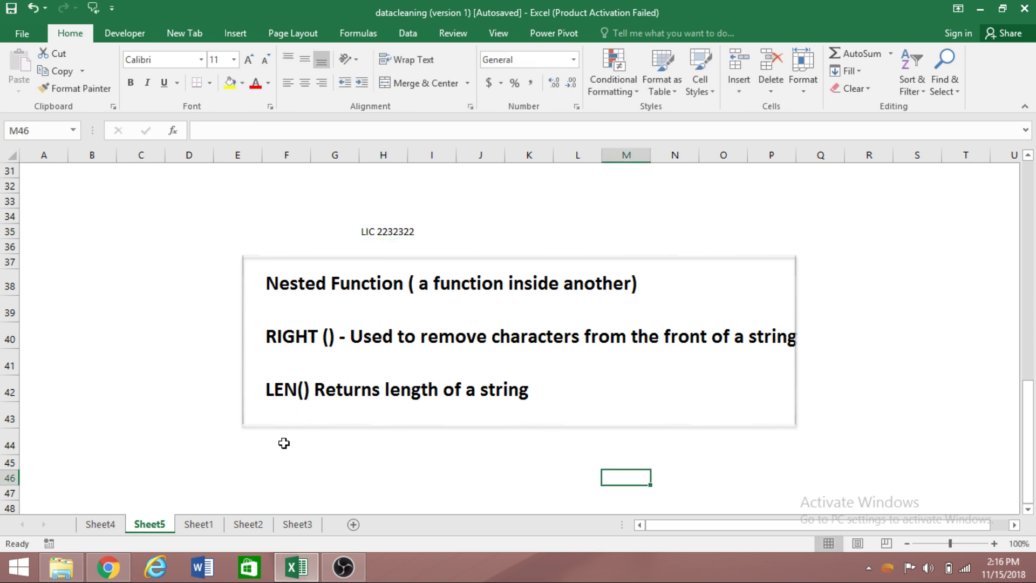
Compare the plates on Sheet1 and Sheet2, and examine the characters of the first licence plate in Sheet2's A2.
click(207, 524)
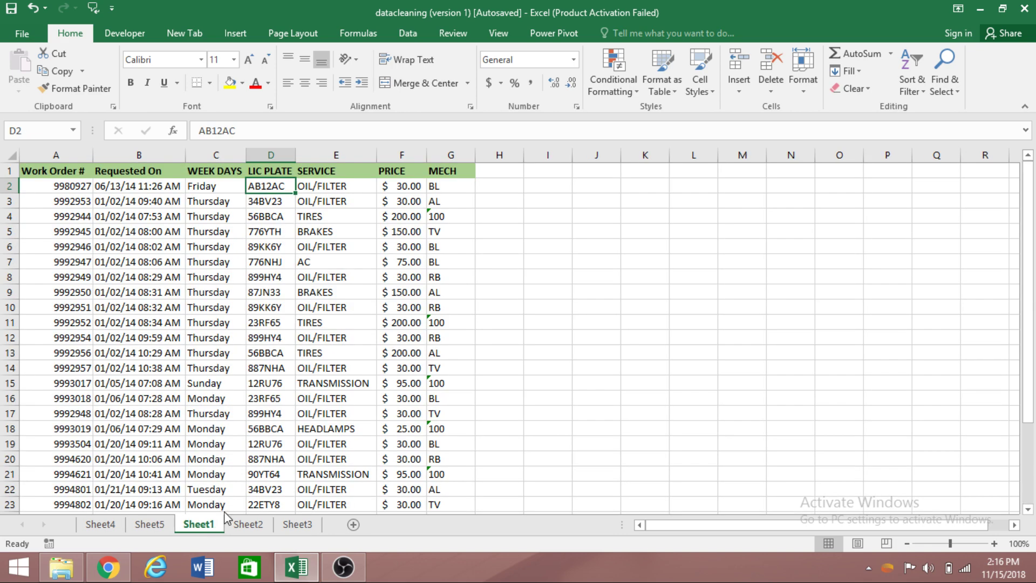
click(249, 527)
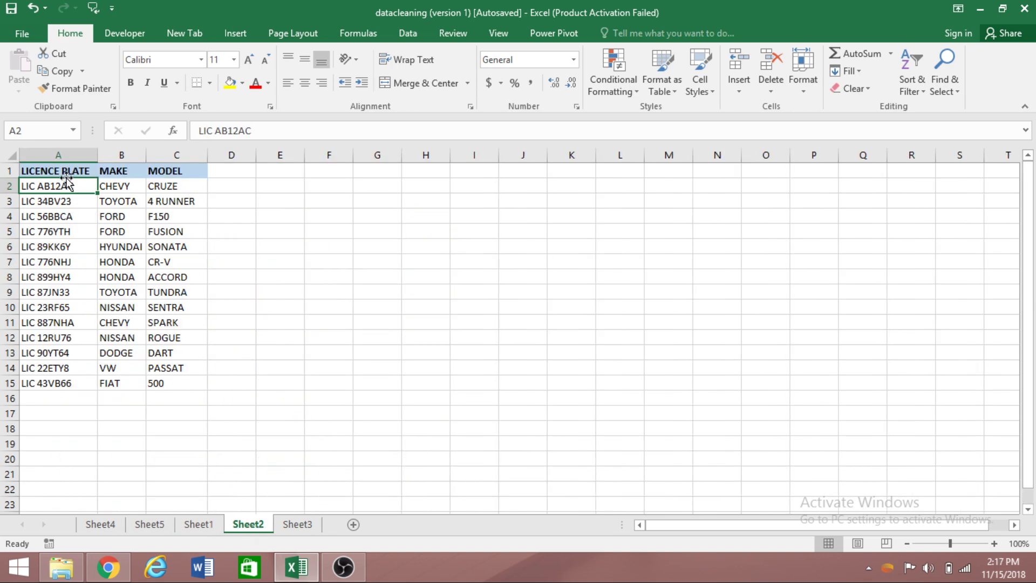
click(66, 204)
click(65, 186)
click(257, 134)
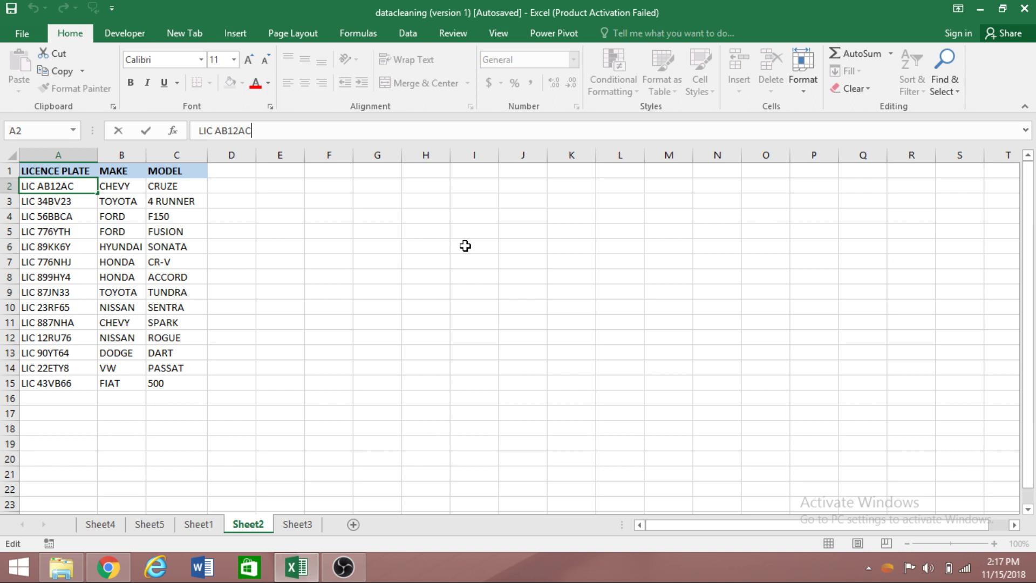
key(Left)
key(Left)
key(Left)
key(Left)
click(251, 381)
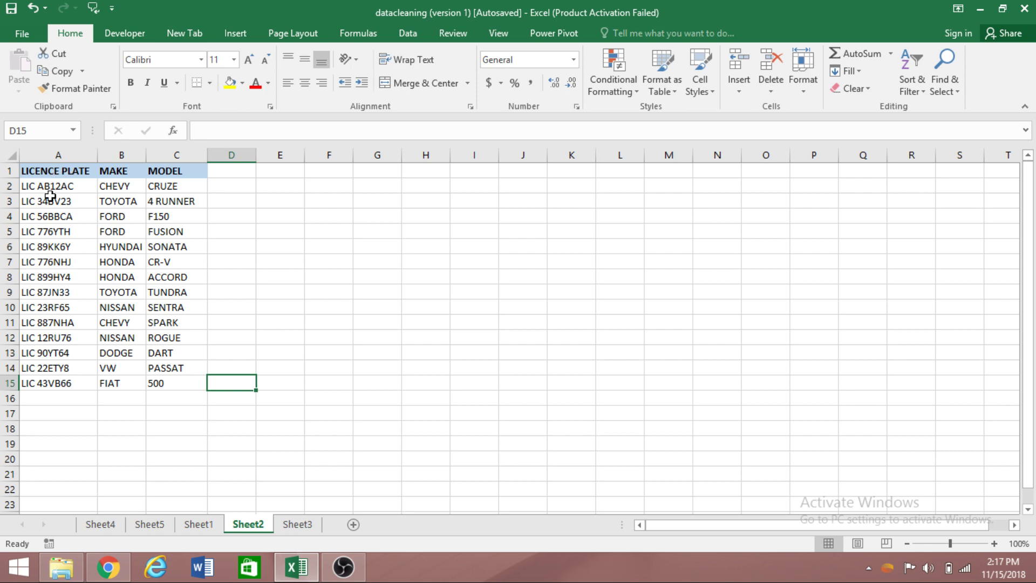
Insert a blank column between LICENCE PLATE and MAKE on Sheet2.
click(51, 152)
click(121, 154)
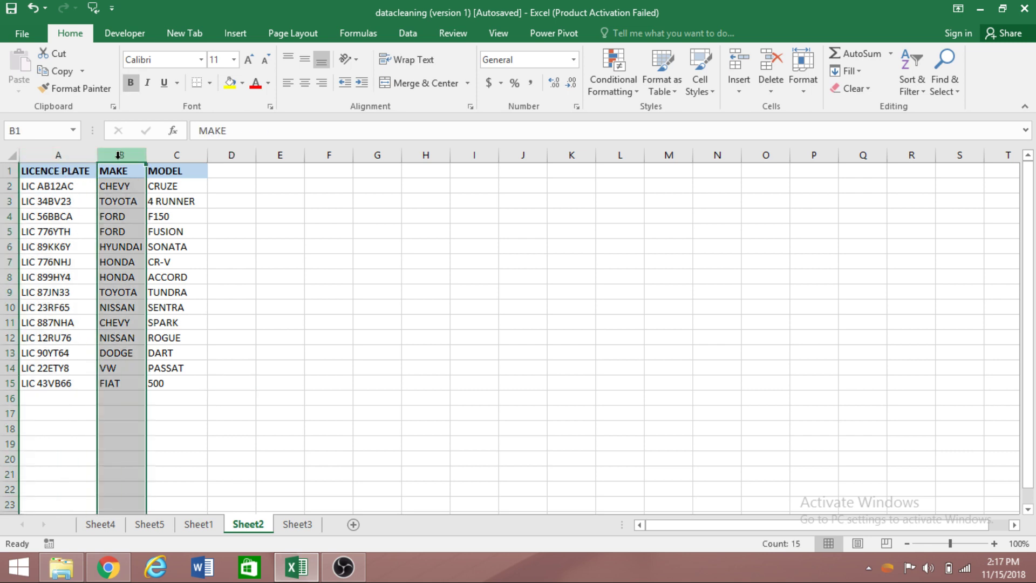
click(388, 367)
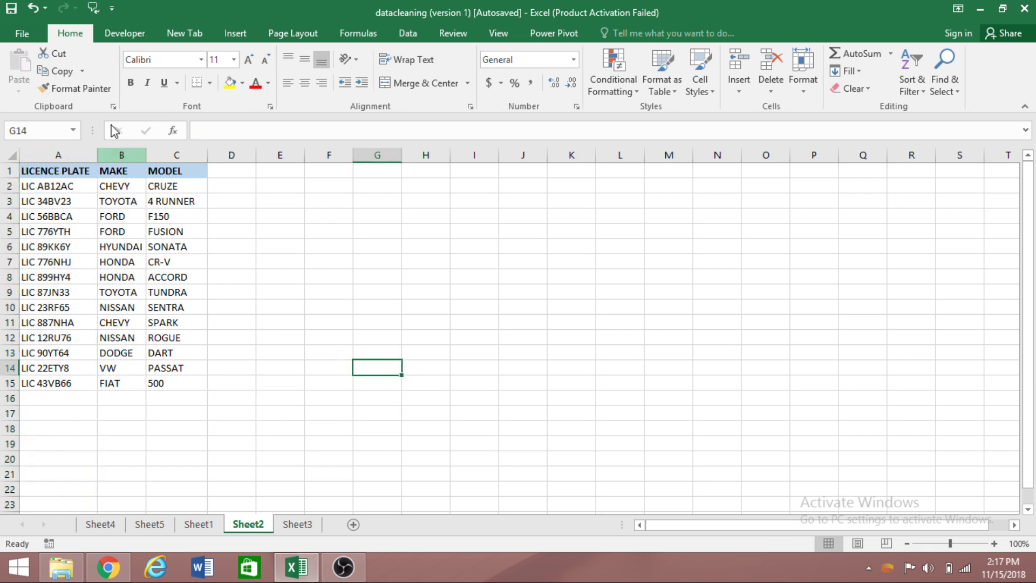
click(121, 154)
right_click(123, 155)
click(162, 260)
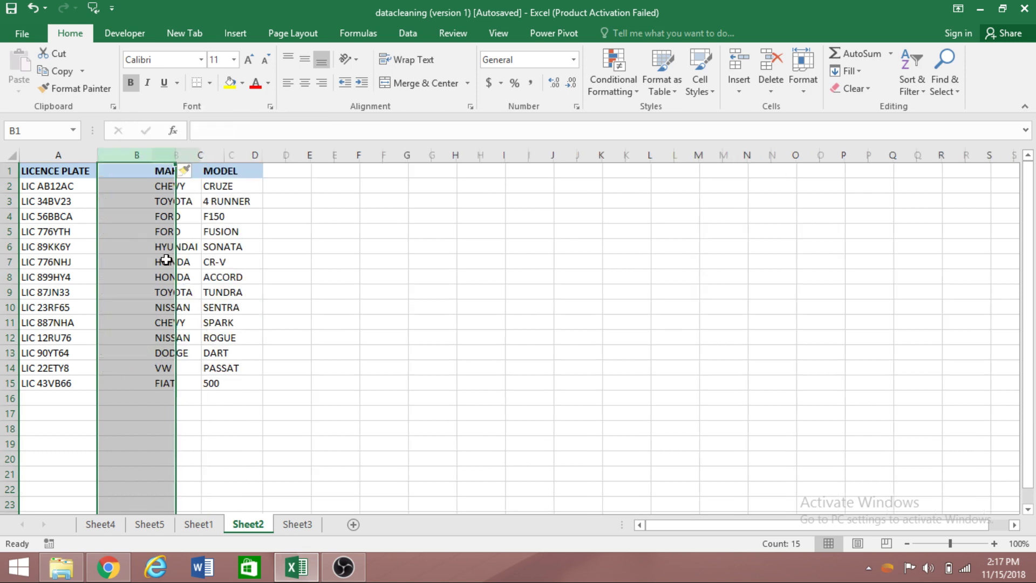
click(135, 249)
Enter the nested formula =RIGHT(A2,LEN(A2)-4) in B2 to strip the LIC prefix from the first plate.
click(132, 187)
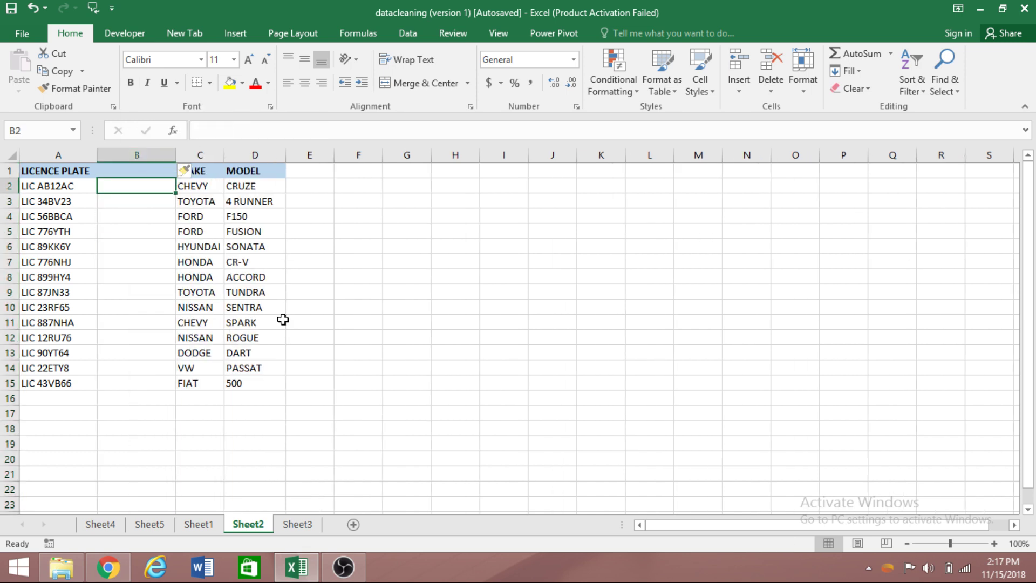
text(=)
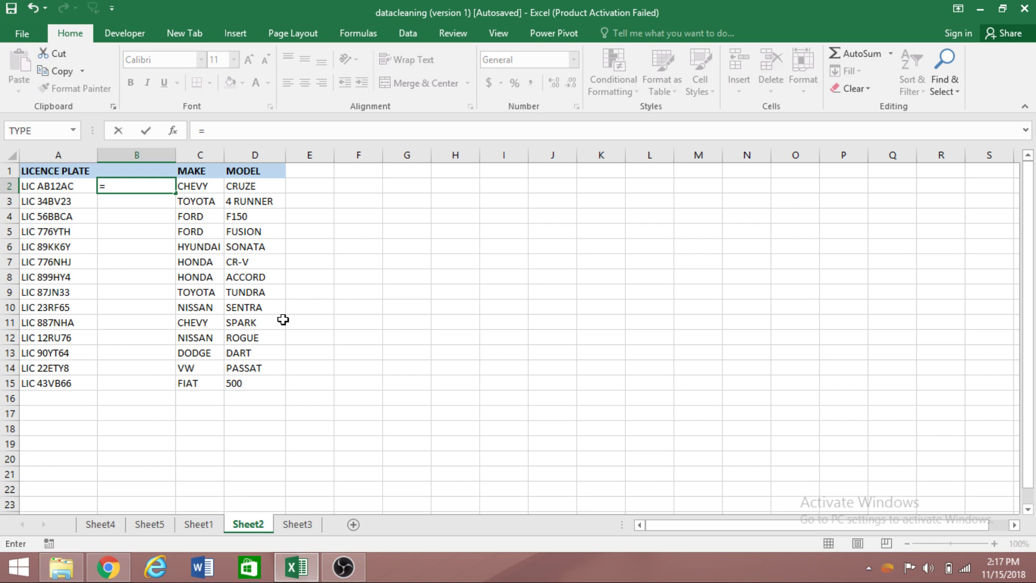
text(RIGHT()
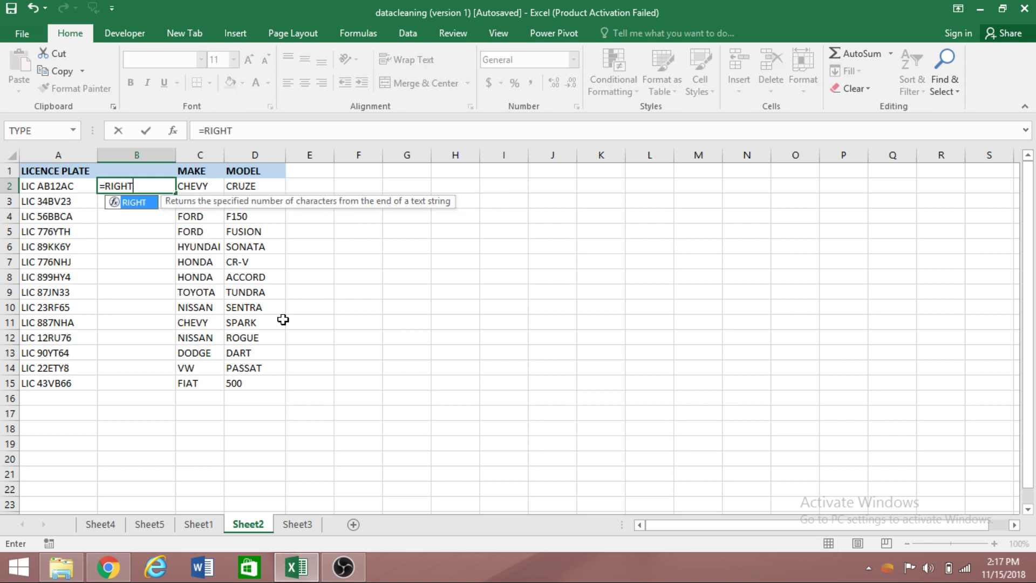
click(59, 188)
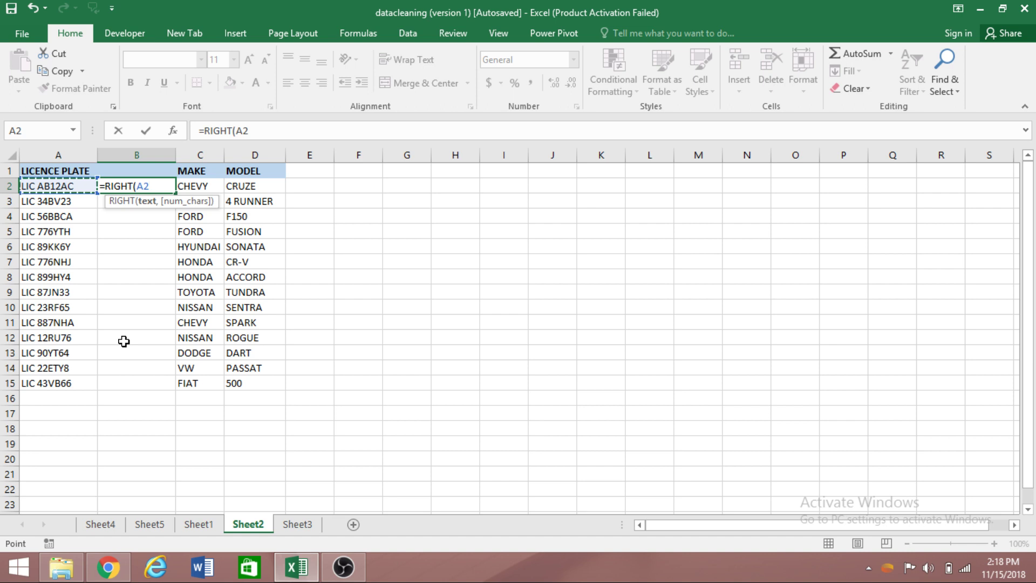
text(,)
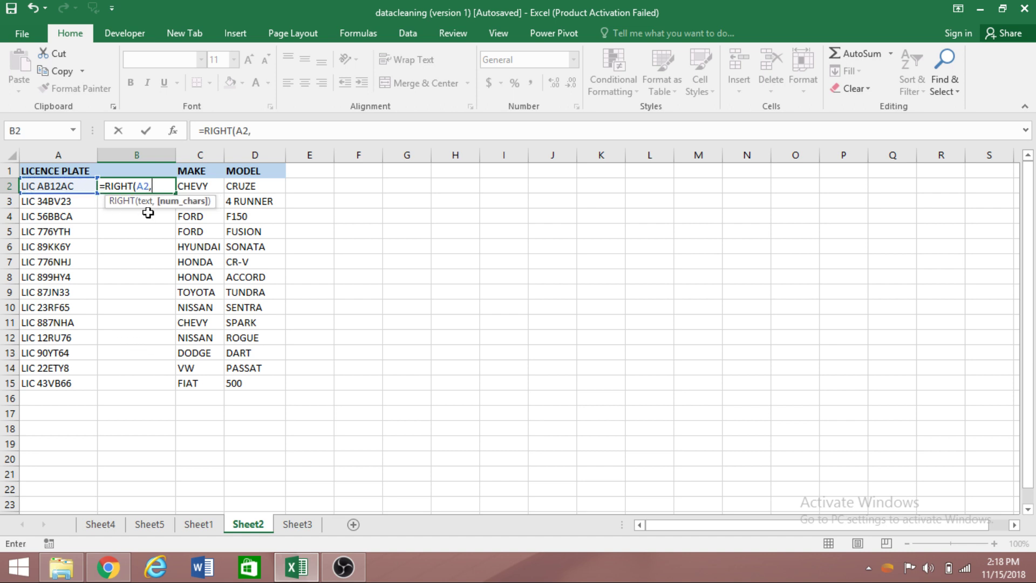
text(LEN)
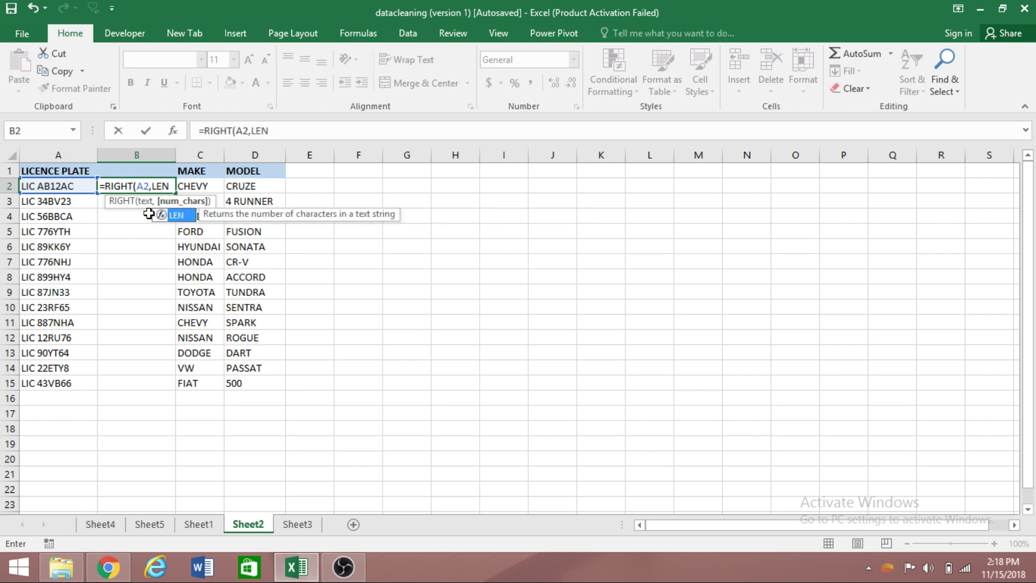
text(()
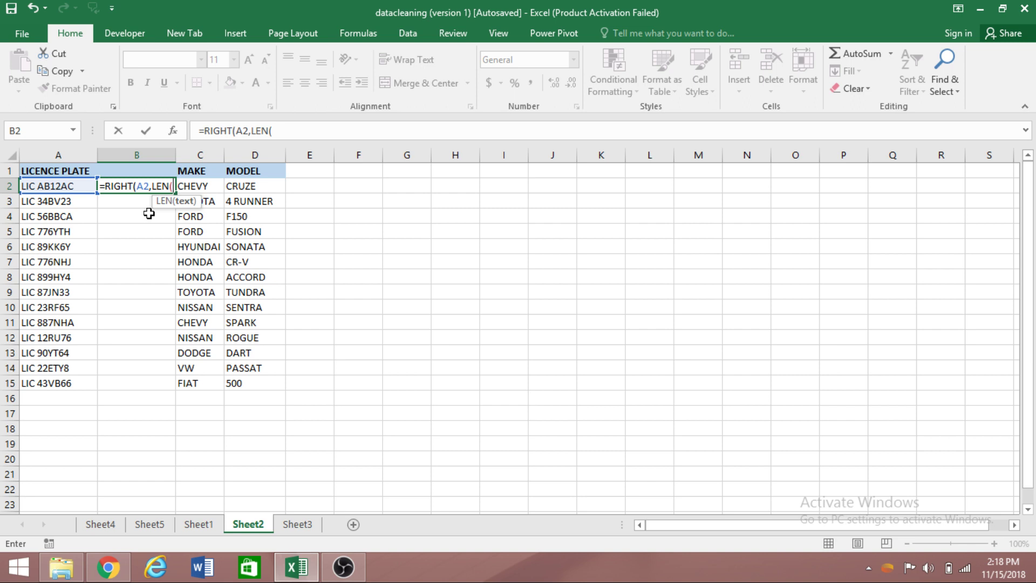
click(50, 186)
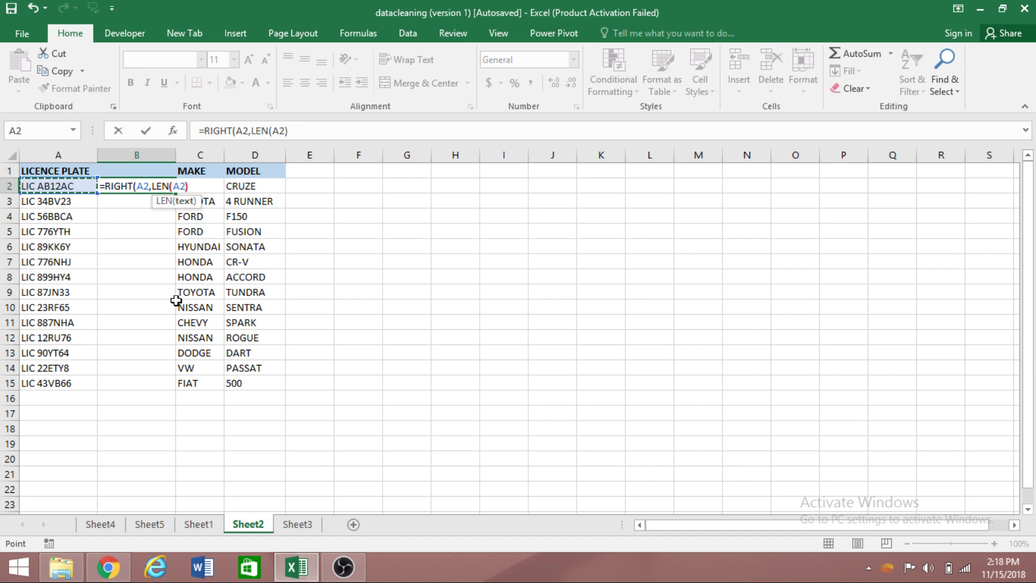
text()-)
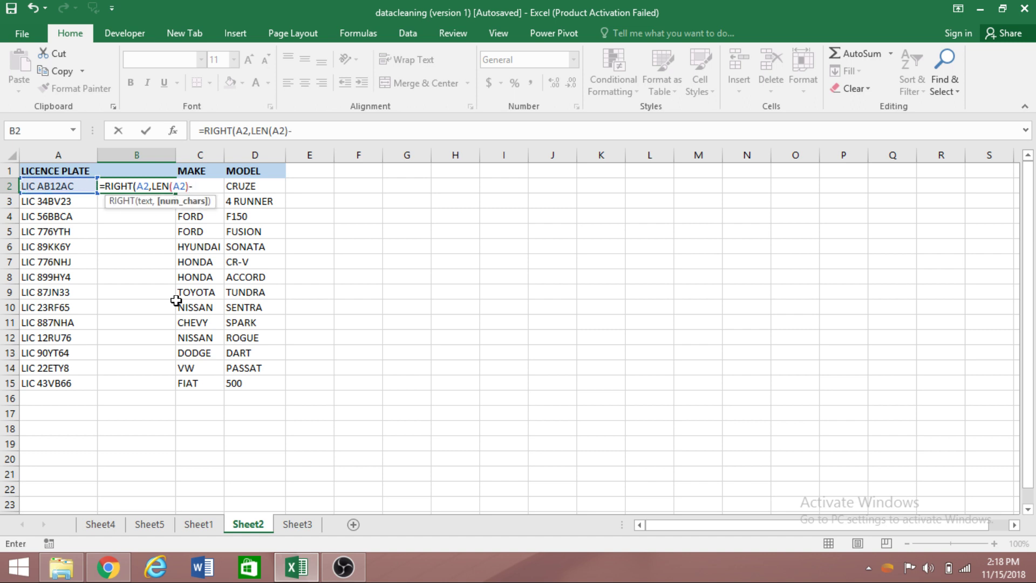
text(4))
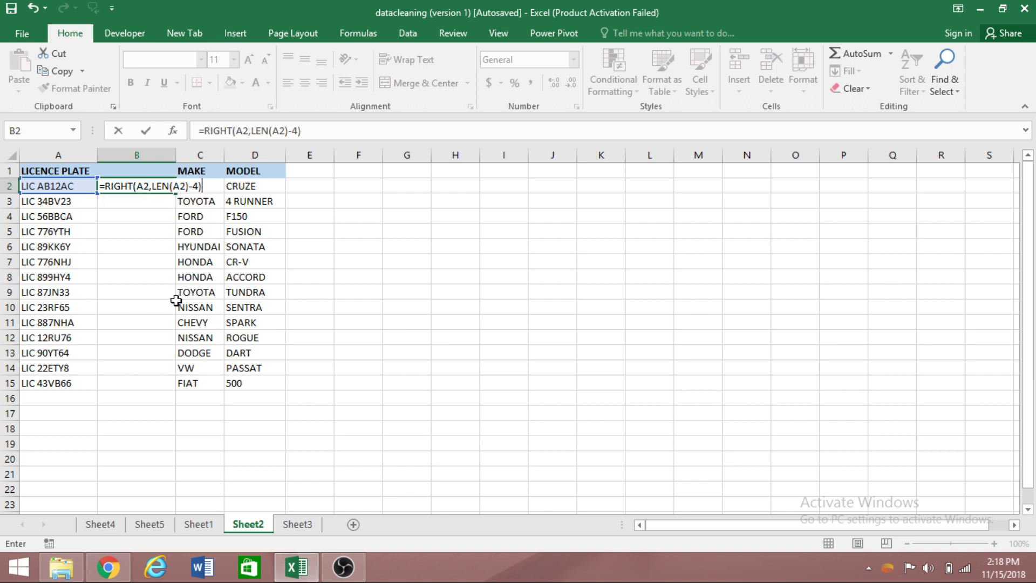
key(Return)
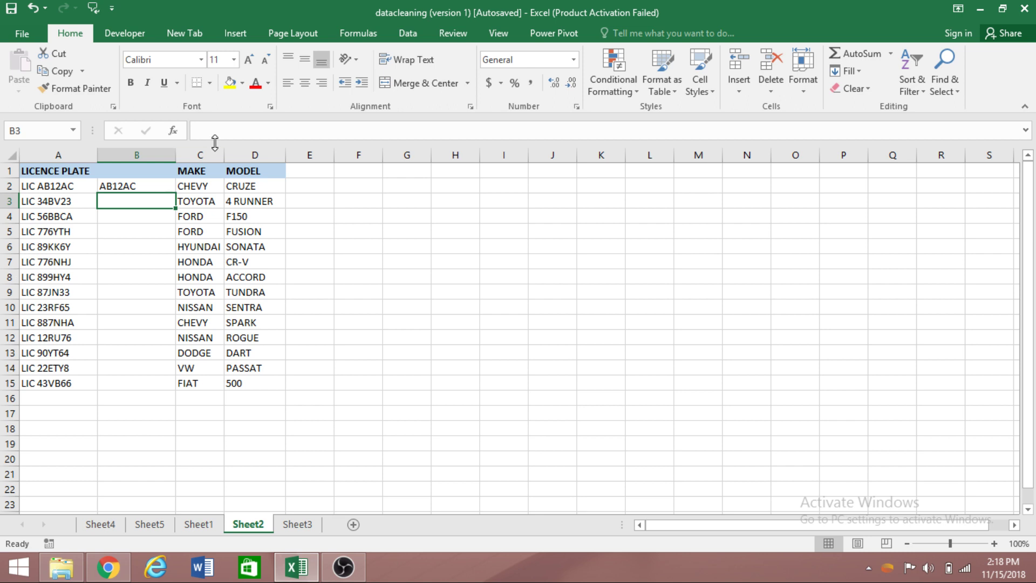
Compare the B2 result with the original plate in A2 and fill the formula down through B15.
click(148, 261)
click(68, 184)
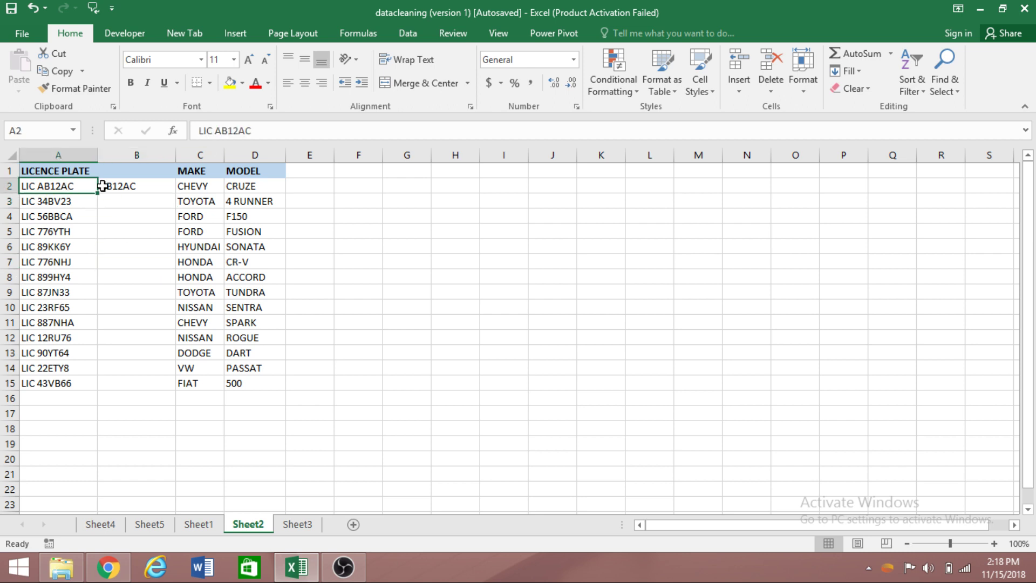
click(137, 229)
click(134, 189)
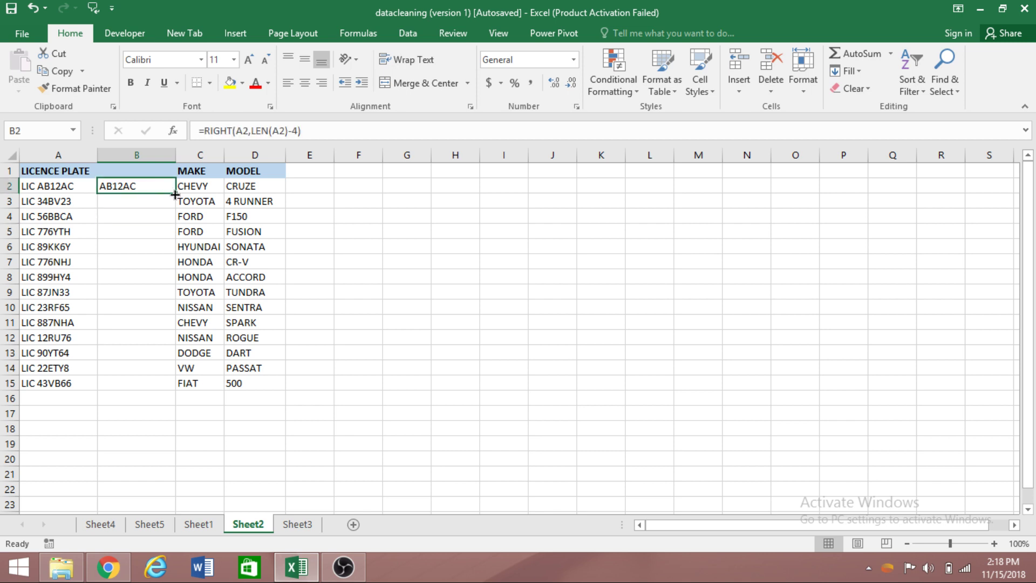
double_click(175, 193)
click(148, 413)
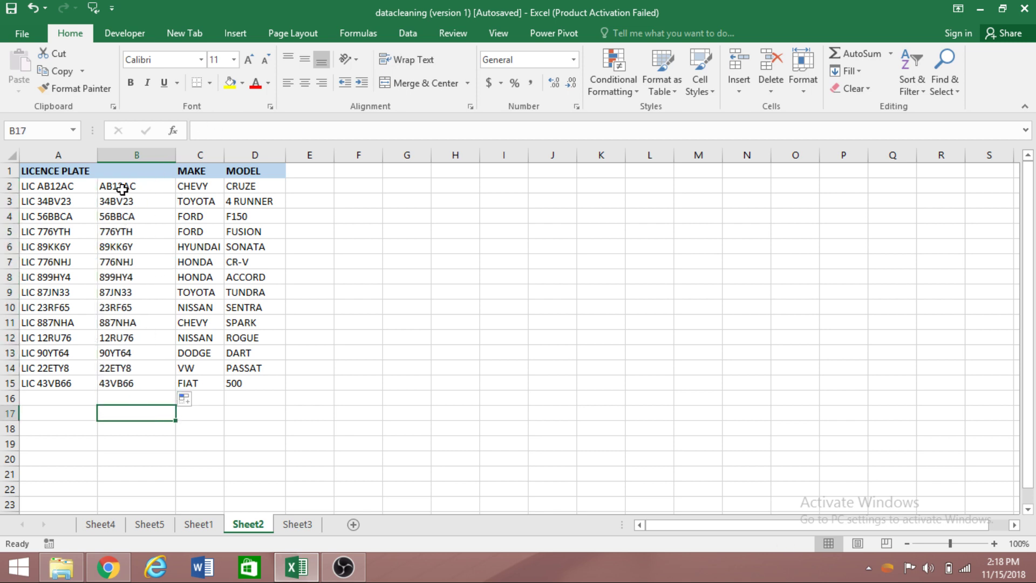
Copy the cleaned plates in B2:B15 and paste them as values over the original plates starting at A2.
drag(124, 189, 142, 384)
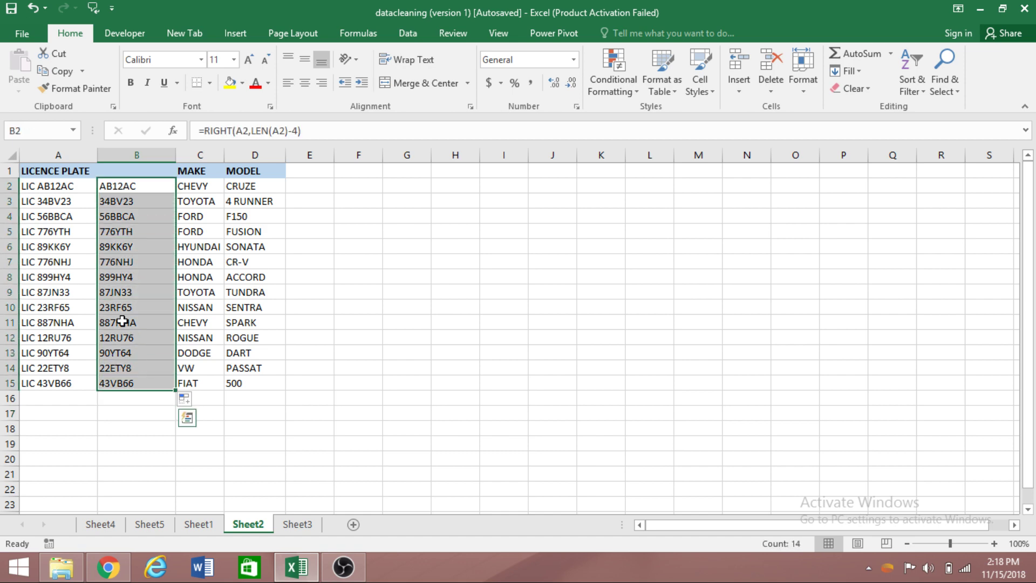
right_click(128, 211)
click(172, 239)
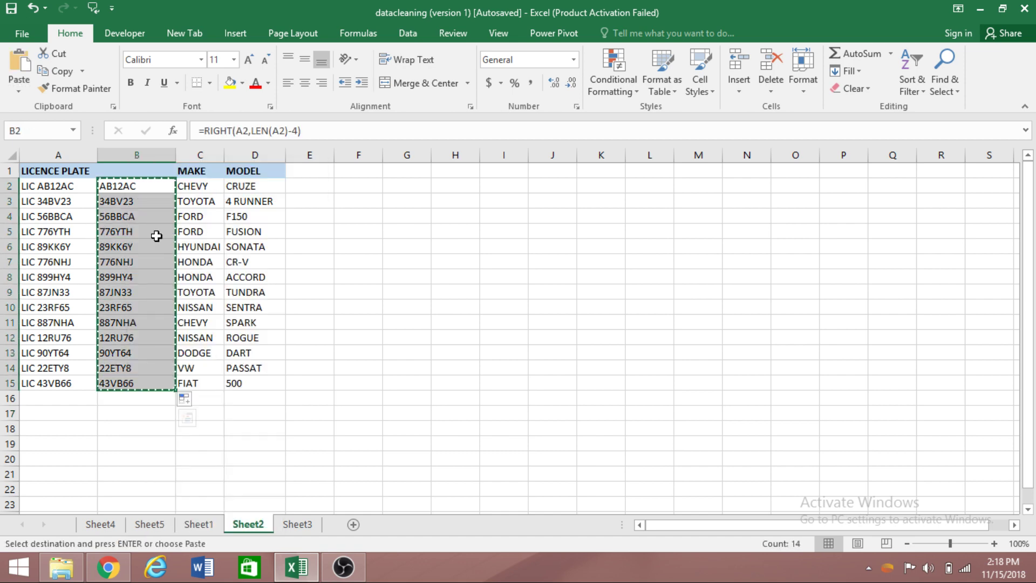
click(40, 186)
right_click(40, 186)
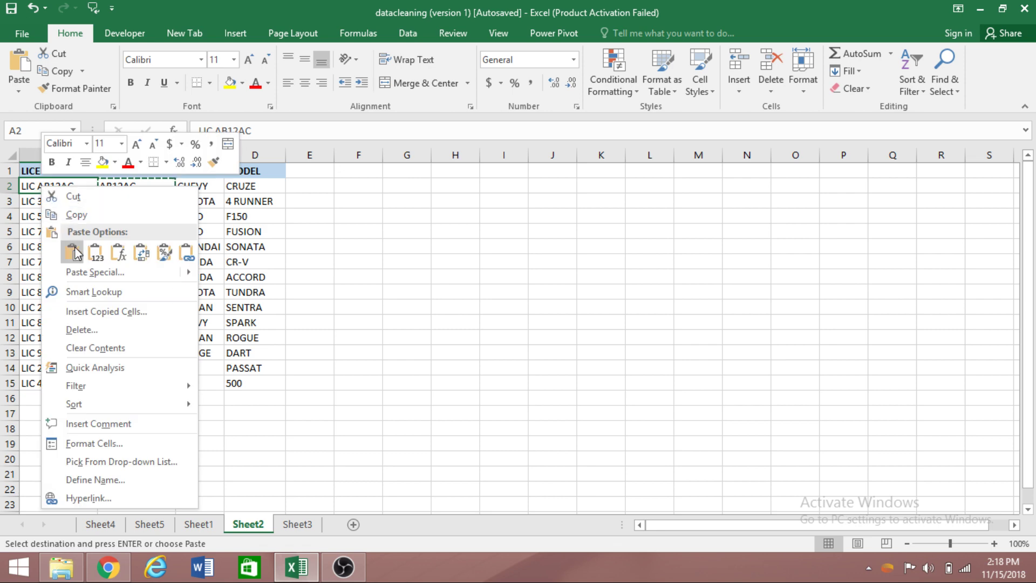
mouse_move(79, 263)
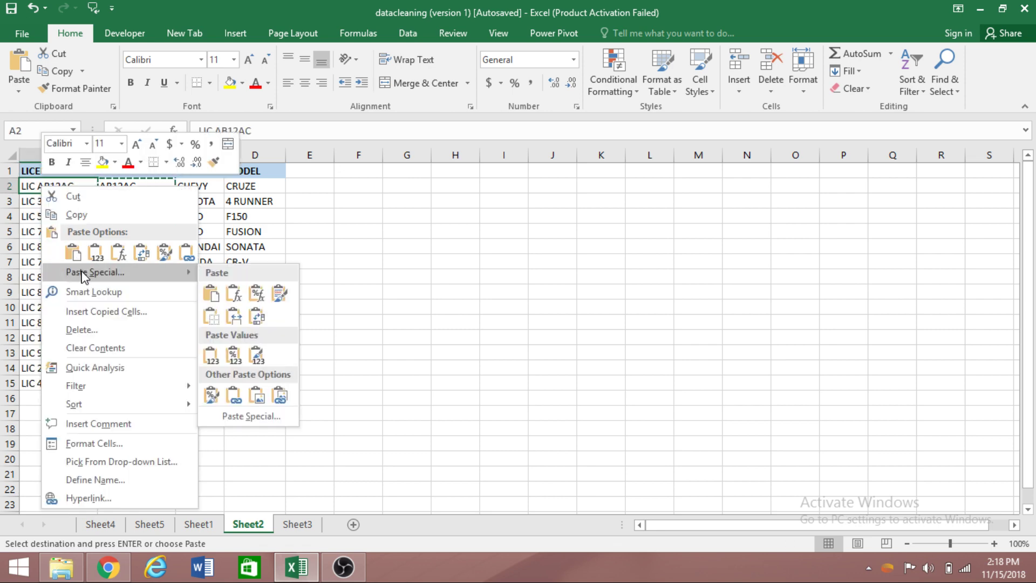
click(211, 355)
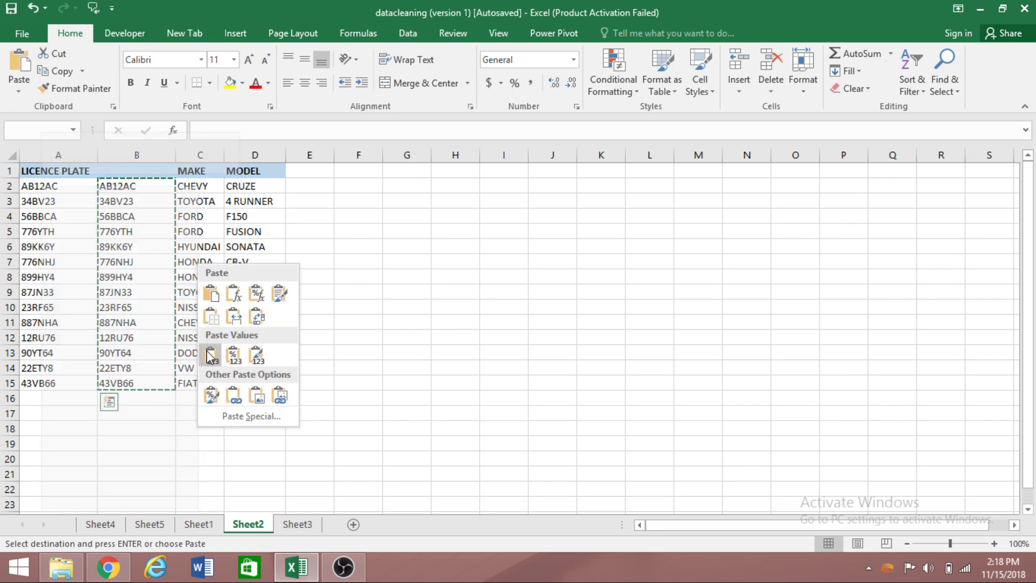
Delete the helper column B between LICENCE PLATE and MAKE on Sheet2.
click(142, 155)
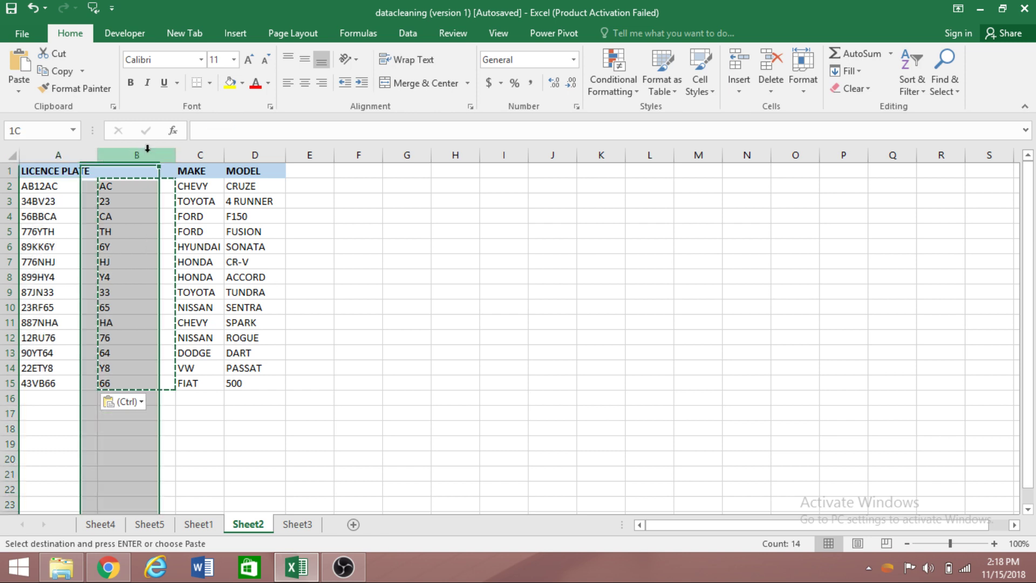
click(771, 69)
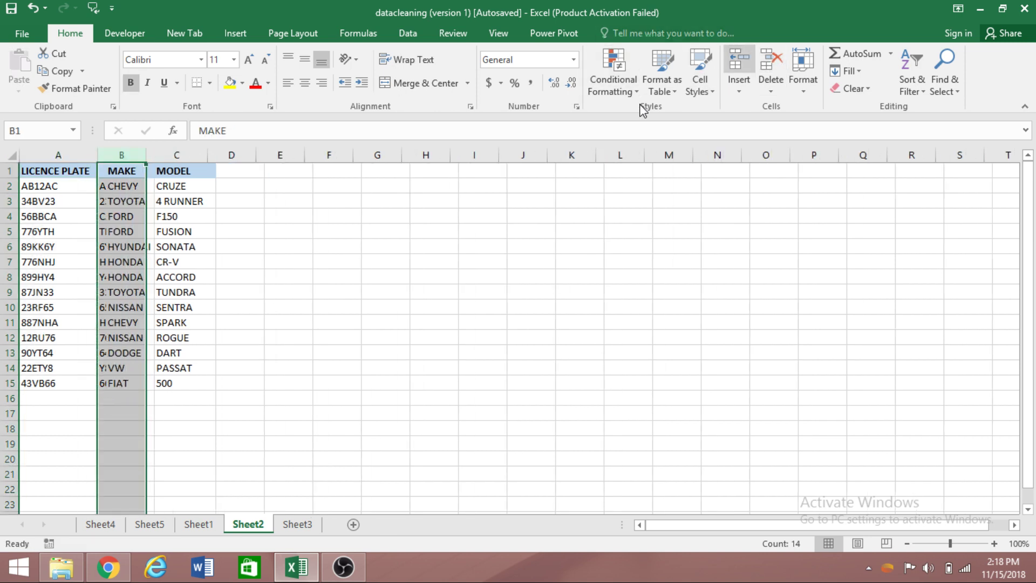
click(295, 373)
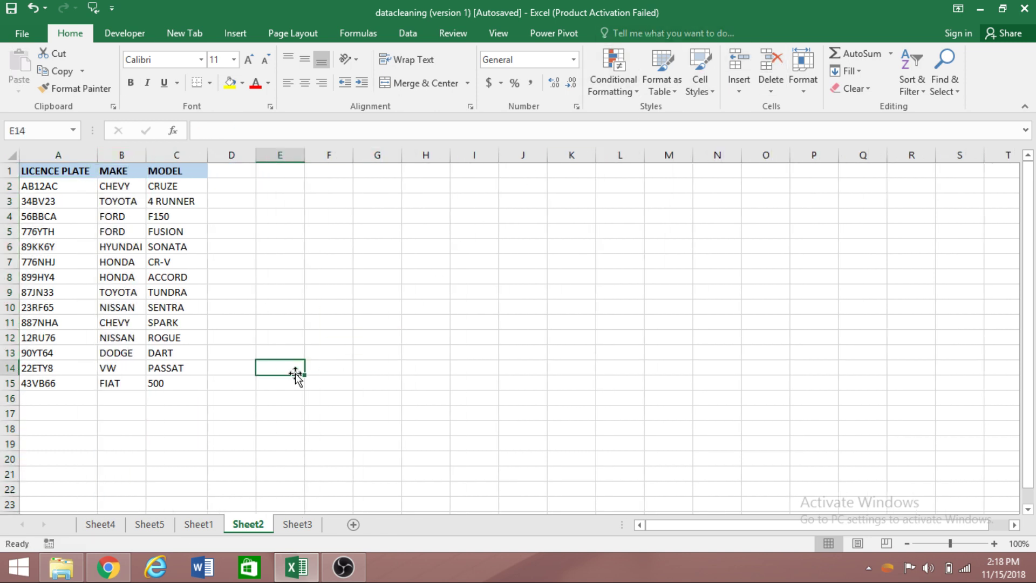
click(260, 272)
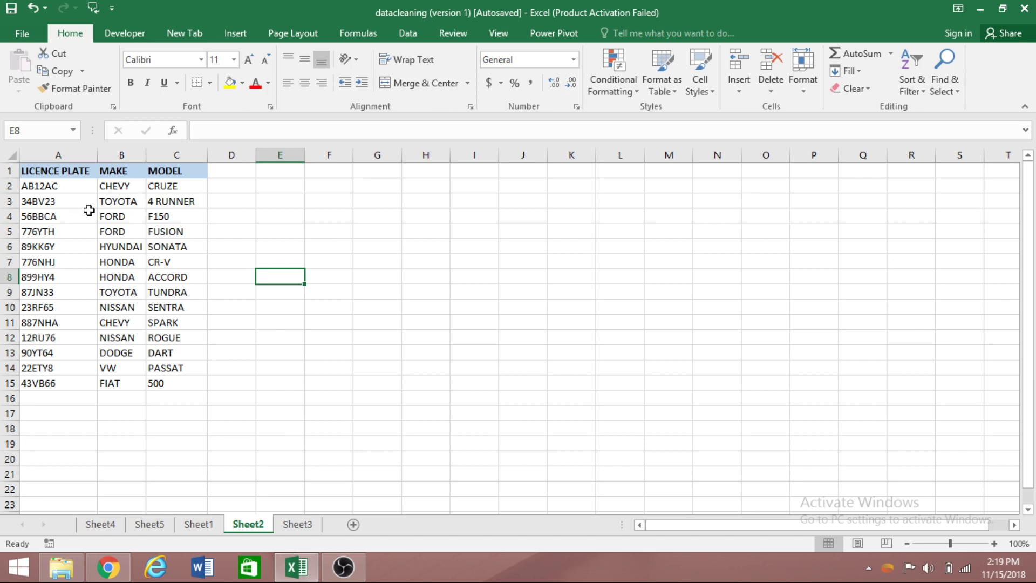
Review the MAKE and MODEL columns and their headers on Sheet2.
drag(116, 173, 192, 384)
click(278, 308)
click(113, 171)
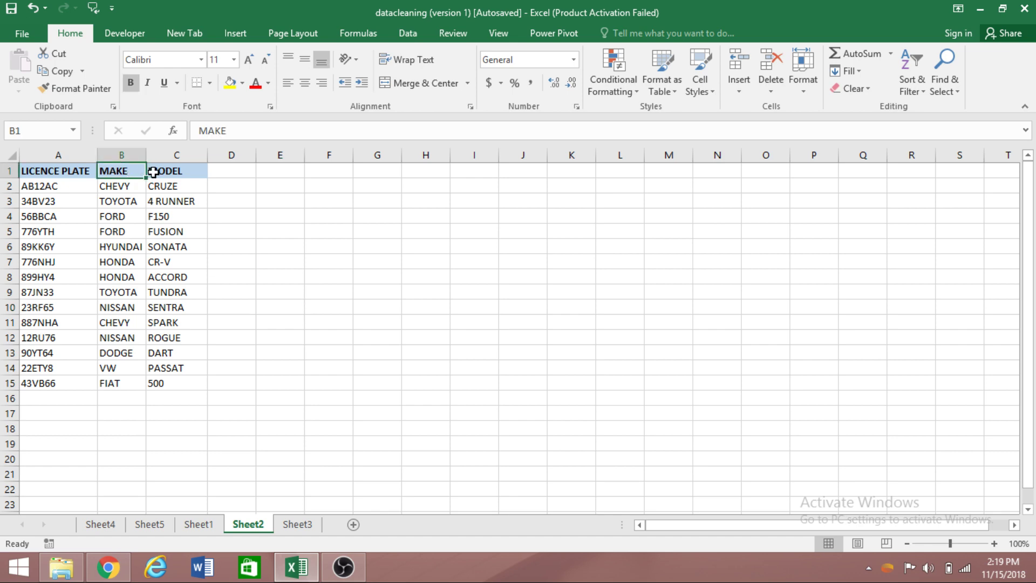
click(156, 171)
On Sheet1, insert two blank columns between LIC PLATE and SERVICE.
click(203, 524)
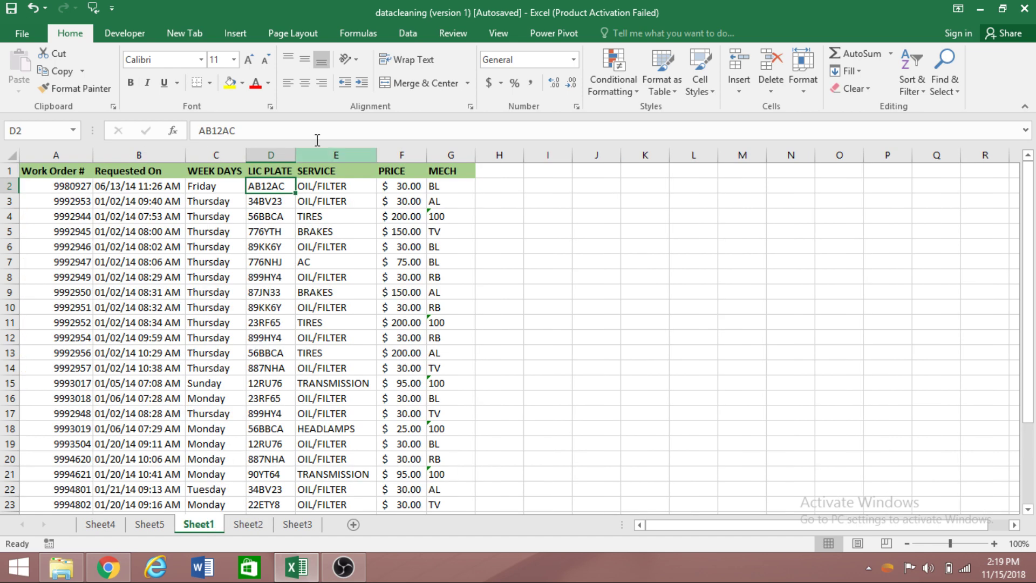
click(277, 373)
click(536, 337)
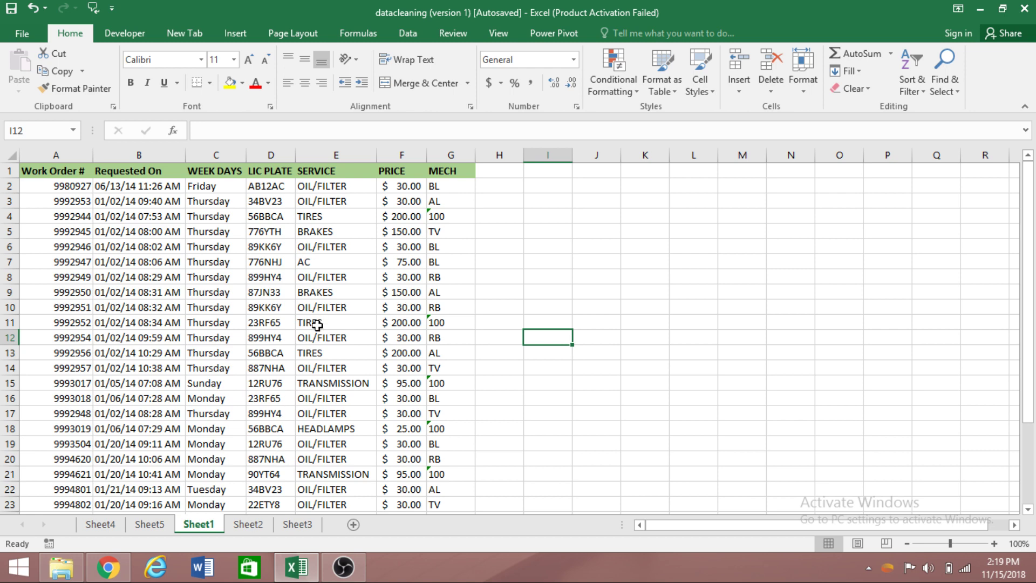
click(269, 171)
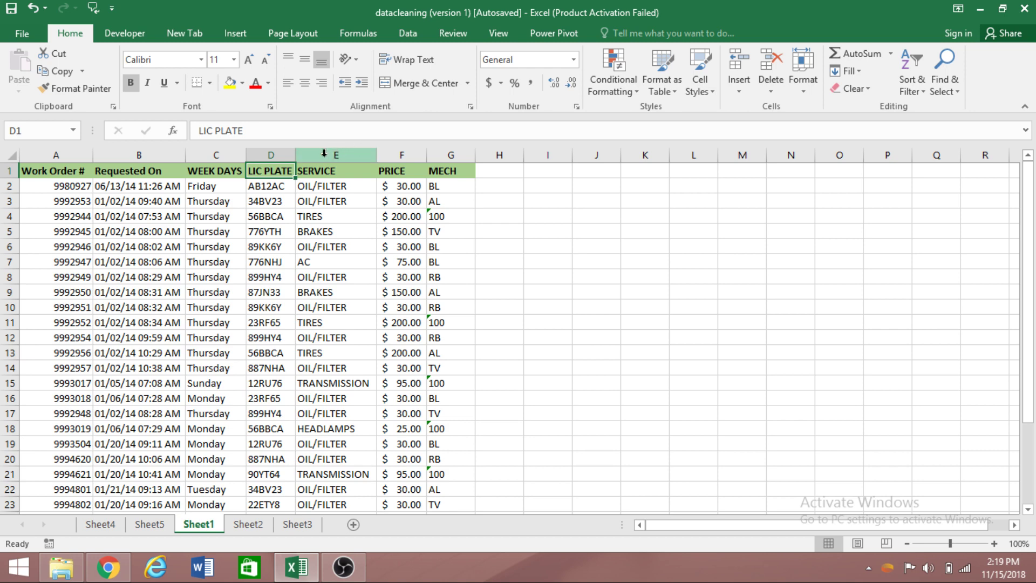
drag(329, 154, 400, 156)
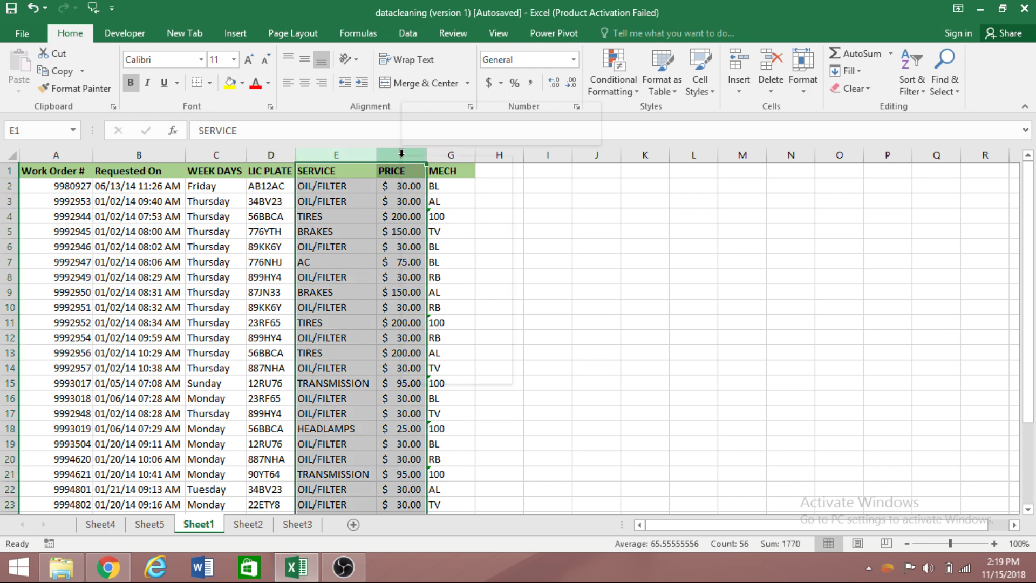
right_click(402, 156)
click(438, 263)
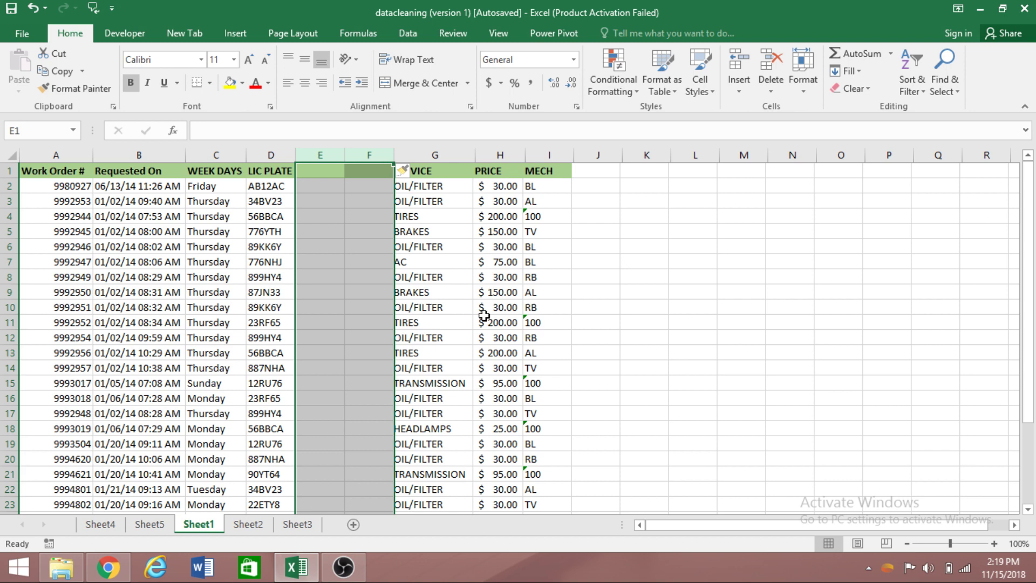
click(574, 340)
Label the two new Sheet1 columns MAKE in E1 and MODEL in F1.
click(326, 167)
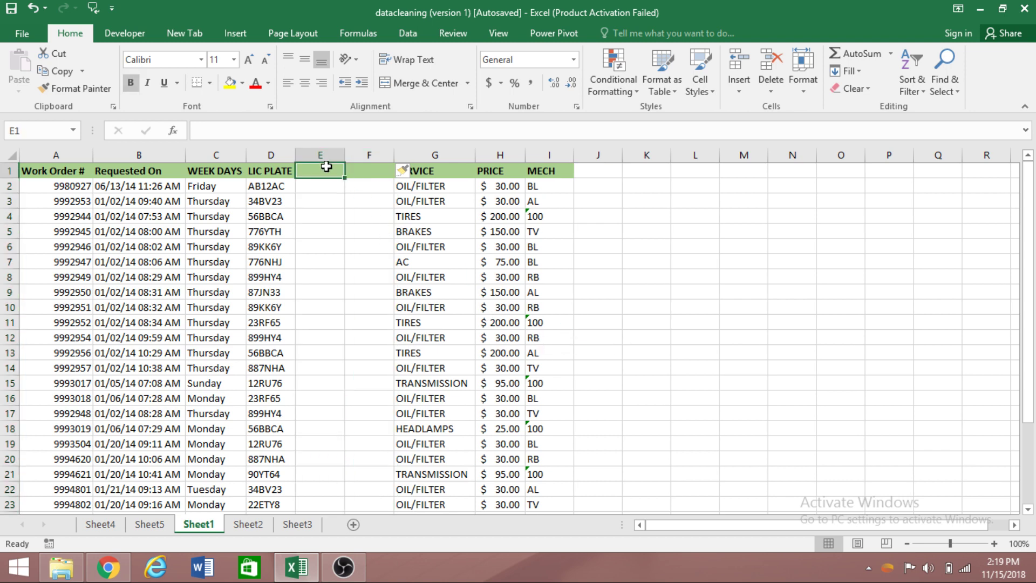
text(MAKE)
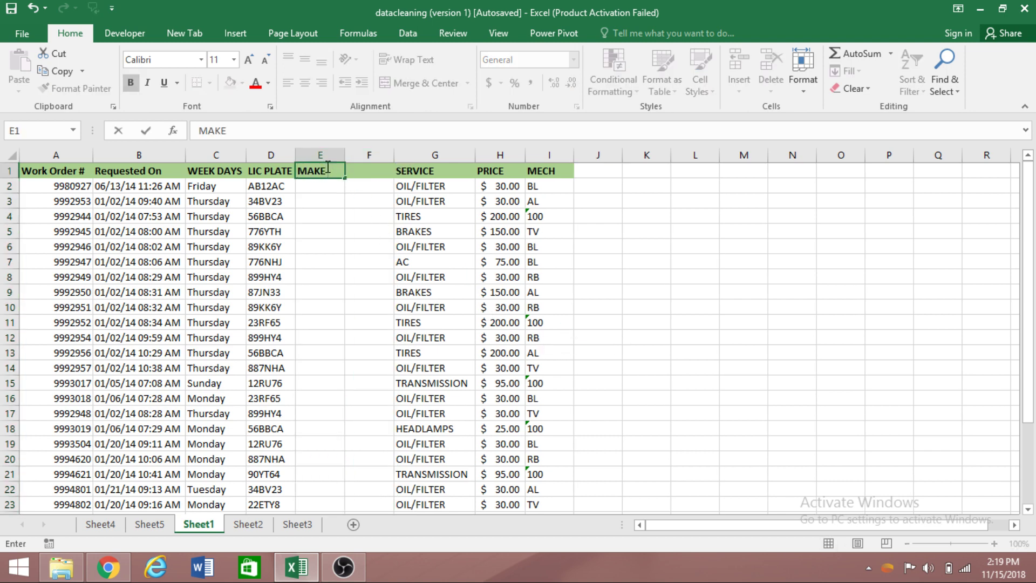
click(373, 171)
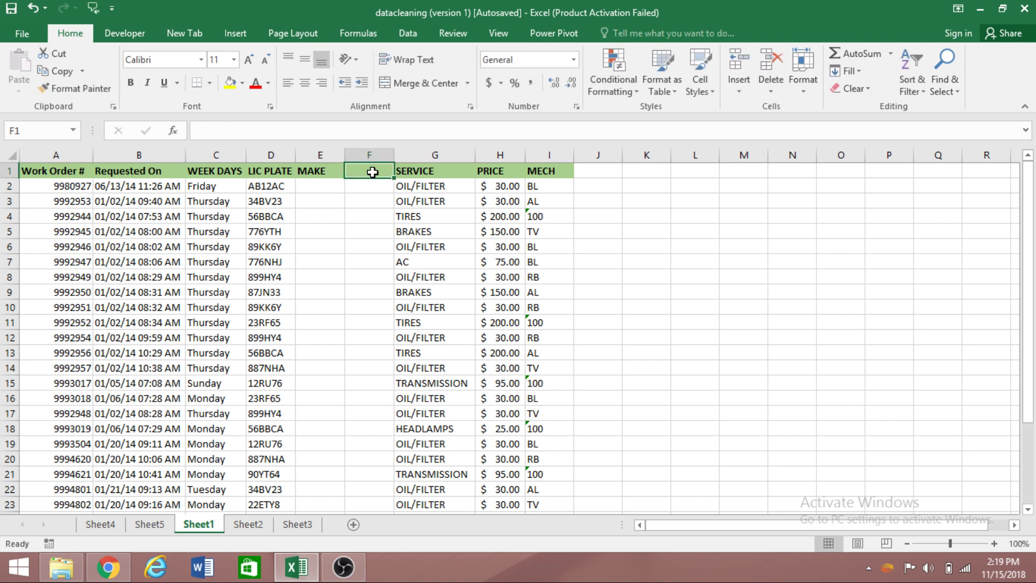
key(ctrl+b)
text(MODEL)
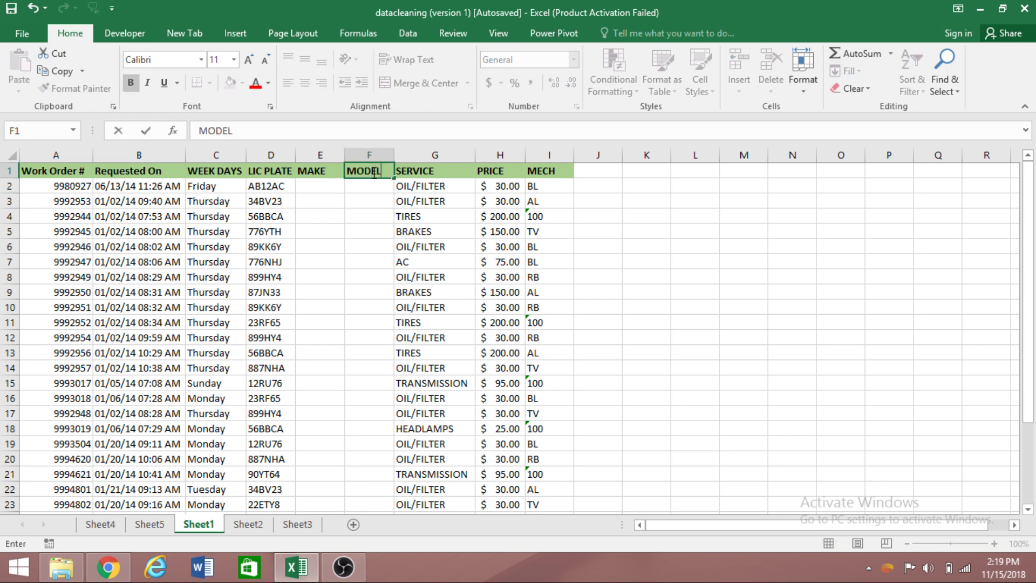
click(376, 306)
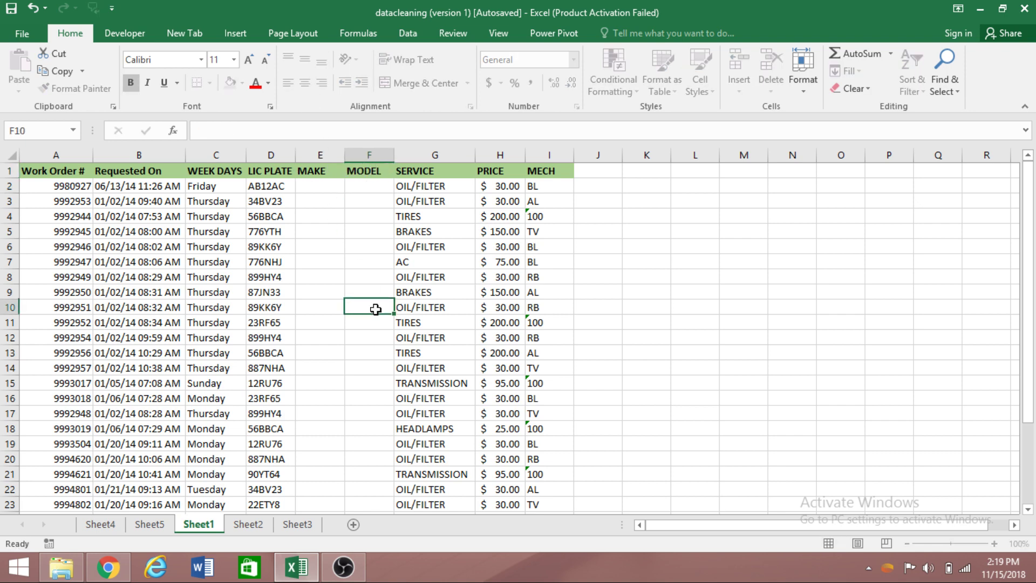
click(665, 291)
Examine the makes and models listed for each licence plate on Sheet2.
click(254, 526)
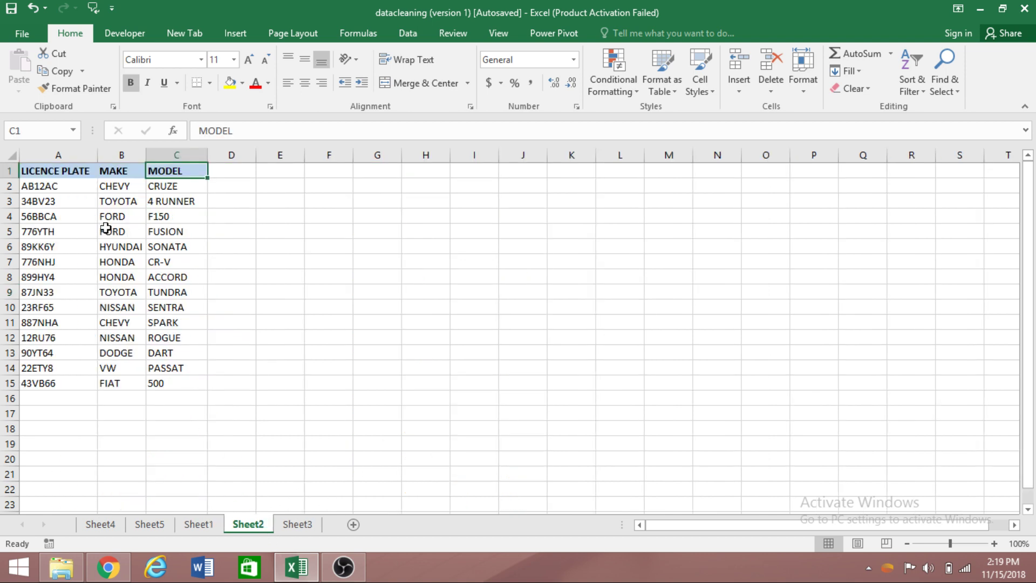
drag(116, 186, 130, 371)
drag(169, 192, 168, 385)
click(332, 303)
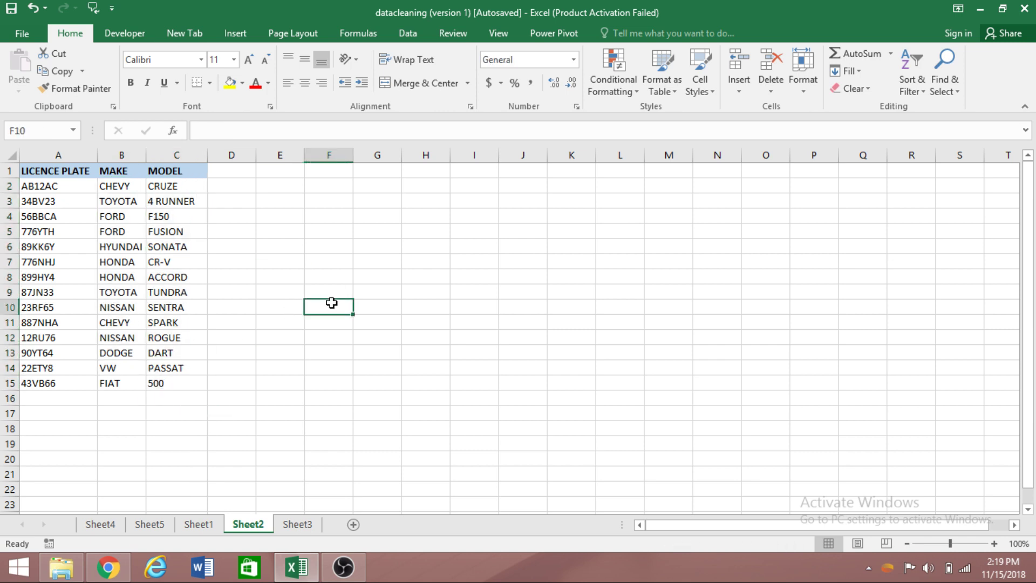
click(122, 187)
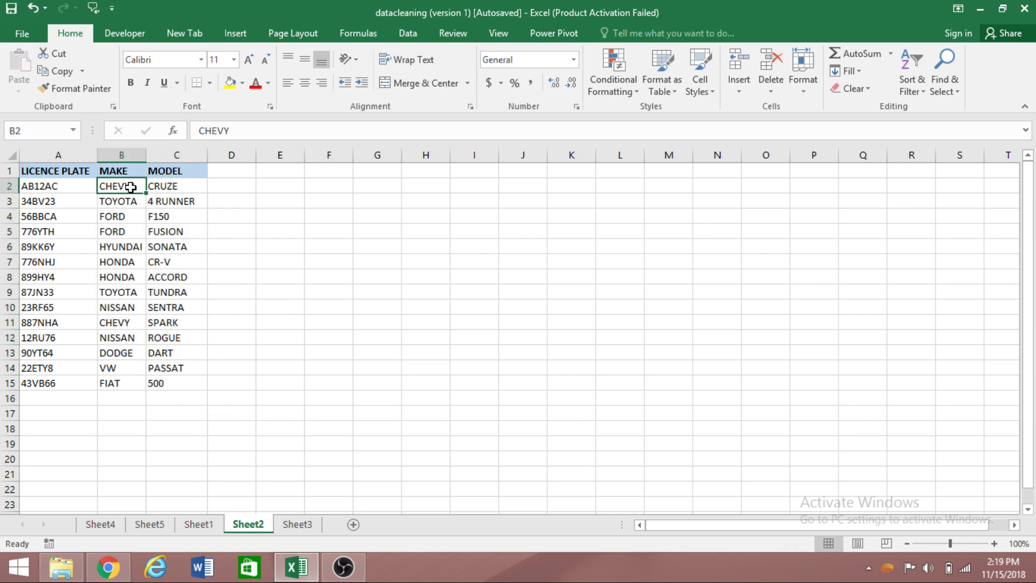
click(173, 189)
click(113, 193)
click(163, 216)
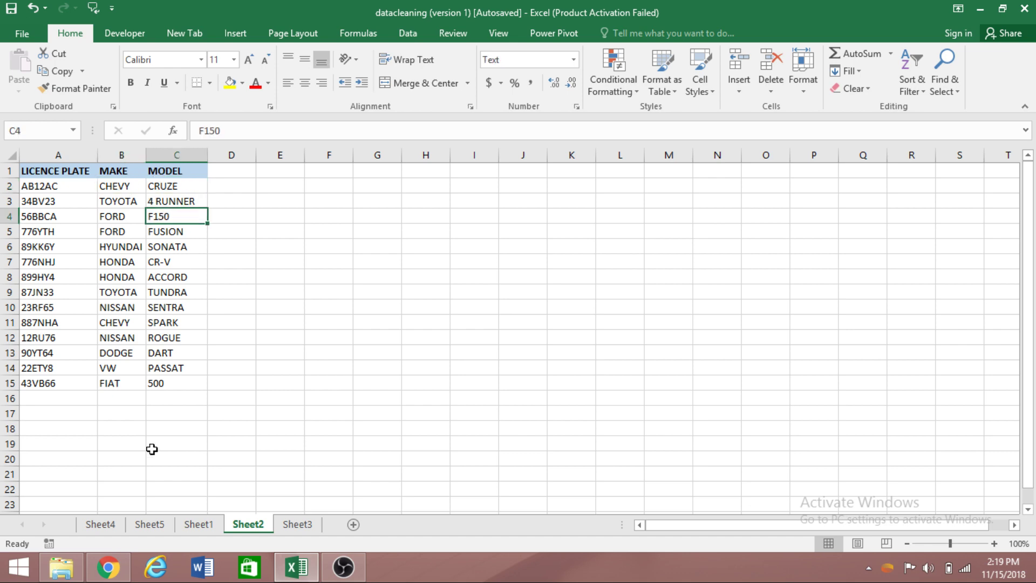
Return to Sheet1 and examine the PRICE column and the empty MAKE and MODEL cells.
click(198, 525)
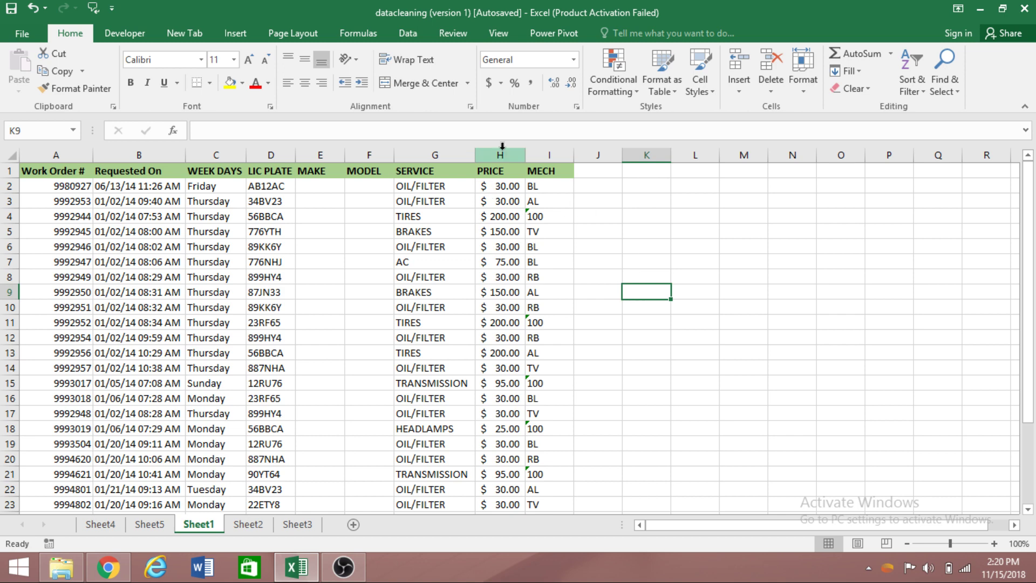
click(504, 172)
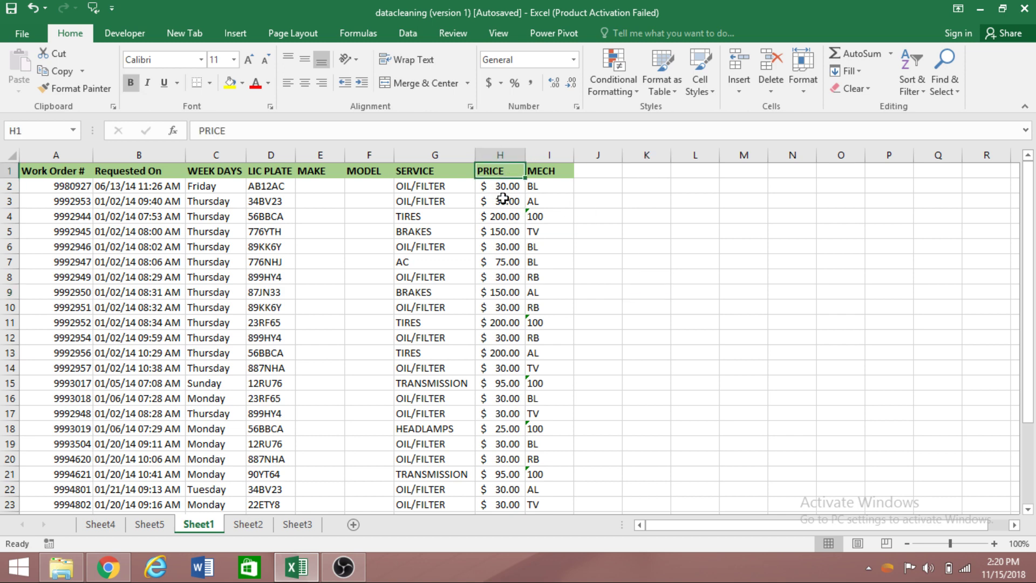
click(505, 187)
click(324, 190)
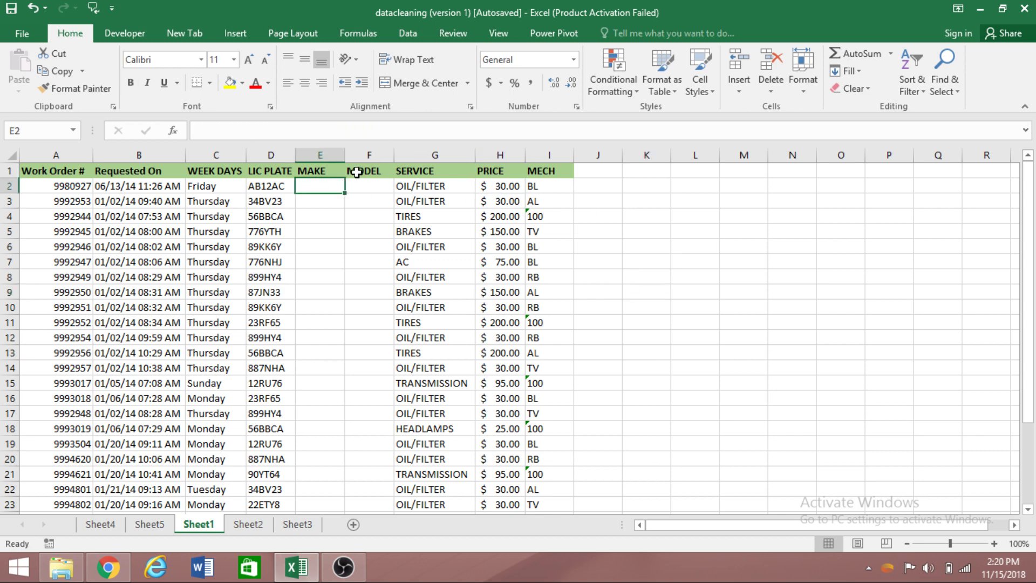
click(377, 184)
click(337, 189)
click(374, 189)
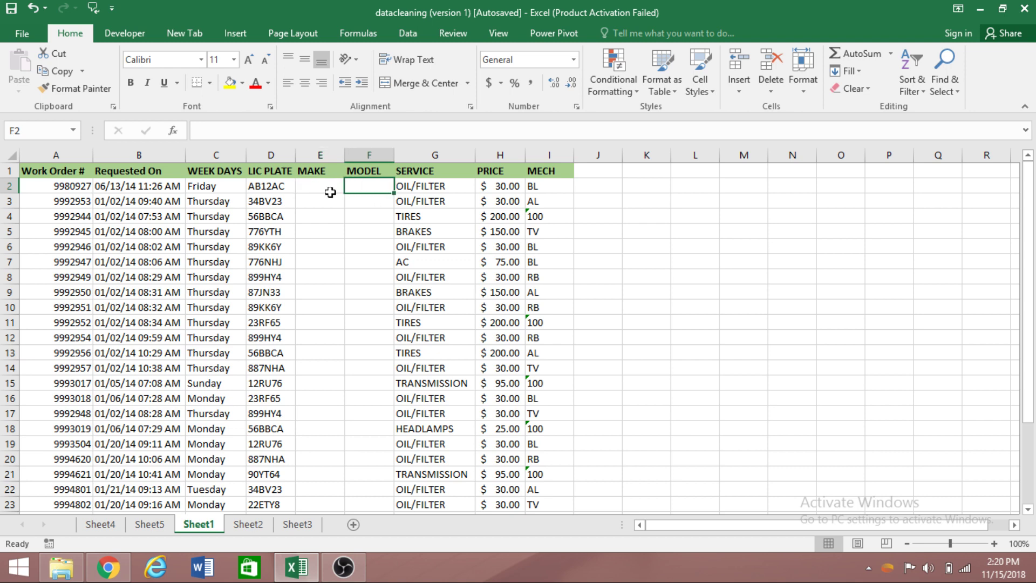
click(341, 187)
click(377, 187)
click(354, 261)
click(354, 351)
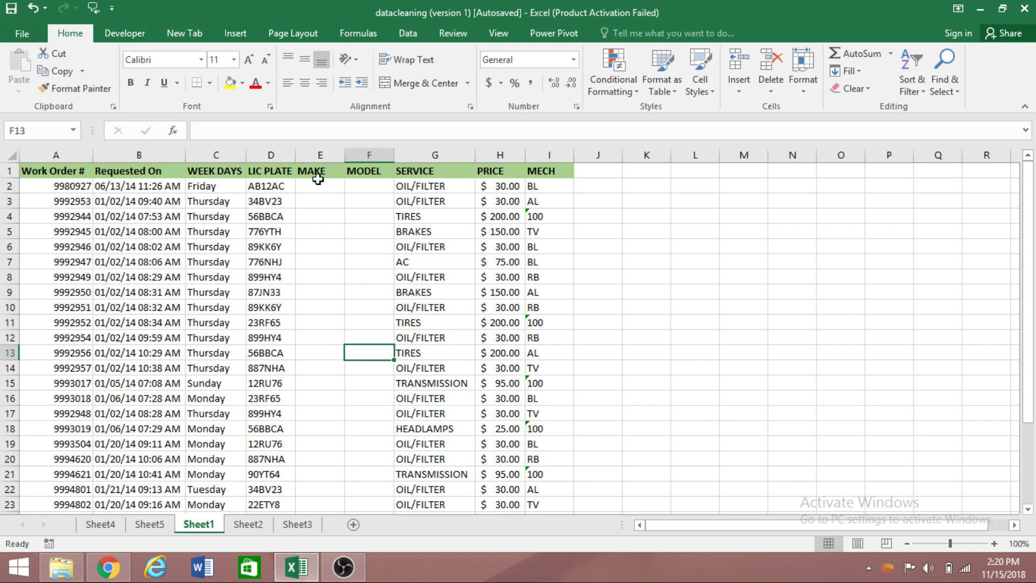
Select E2:F2 on Sheet1 and start a VLOOKUP formula with the licence plate in D2 as the lookup value.
drag(314, 185, 355, 187)
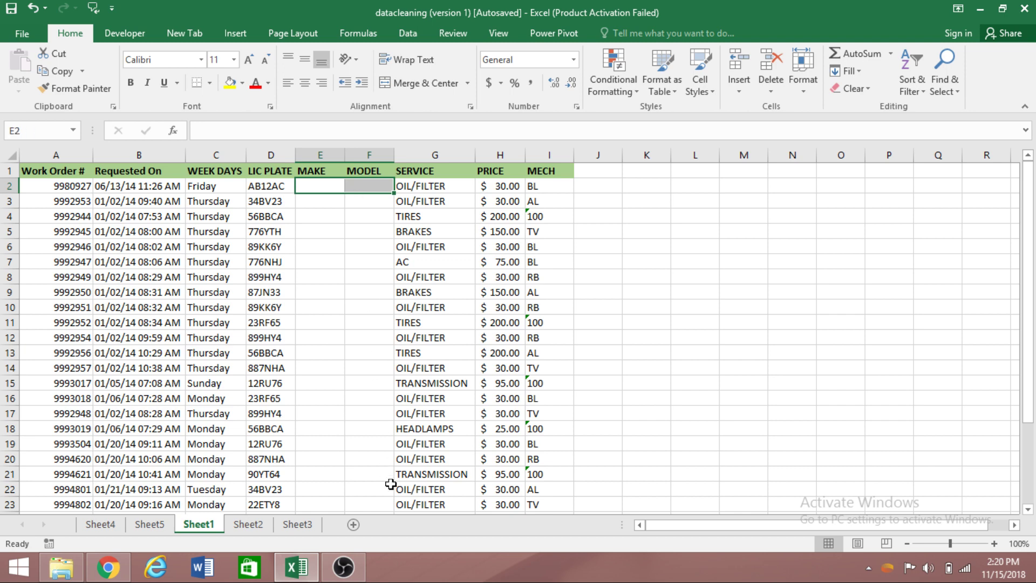
click(213, 130)
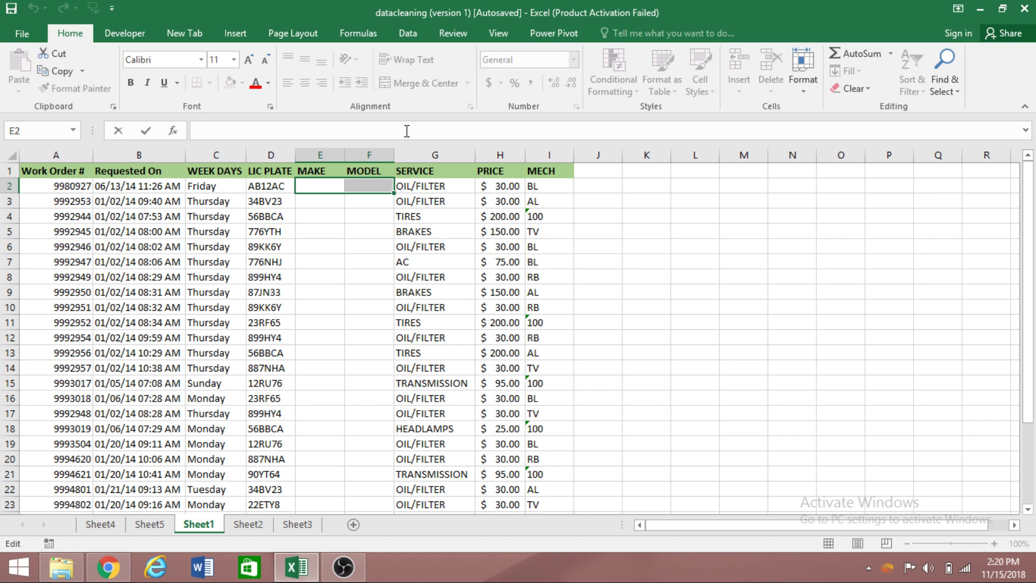
text(=CVLO)
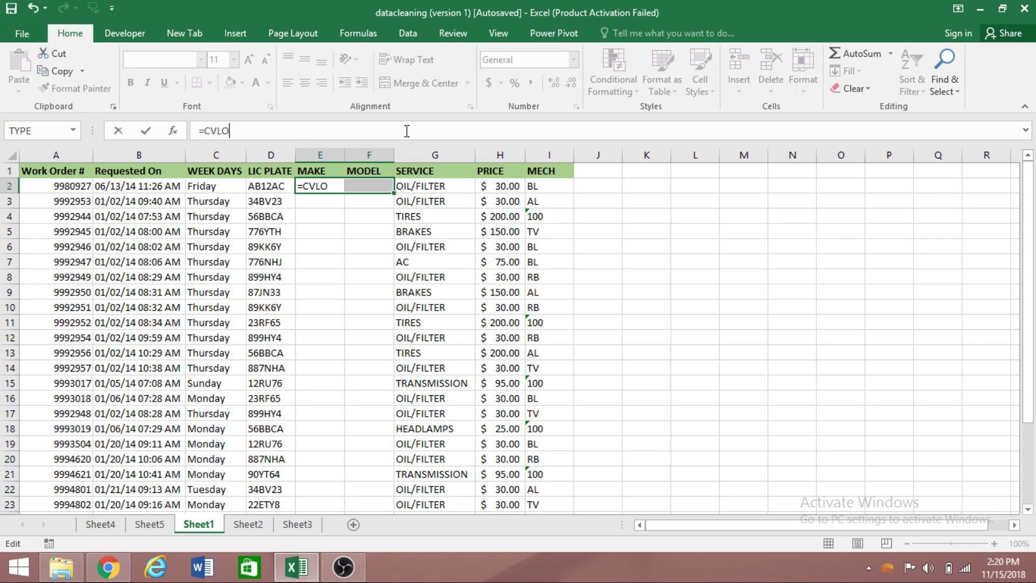
key(BackSpace)
key(BackSpace)
key(BackSpace)
text(VLO)
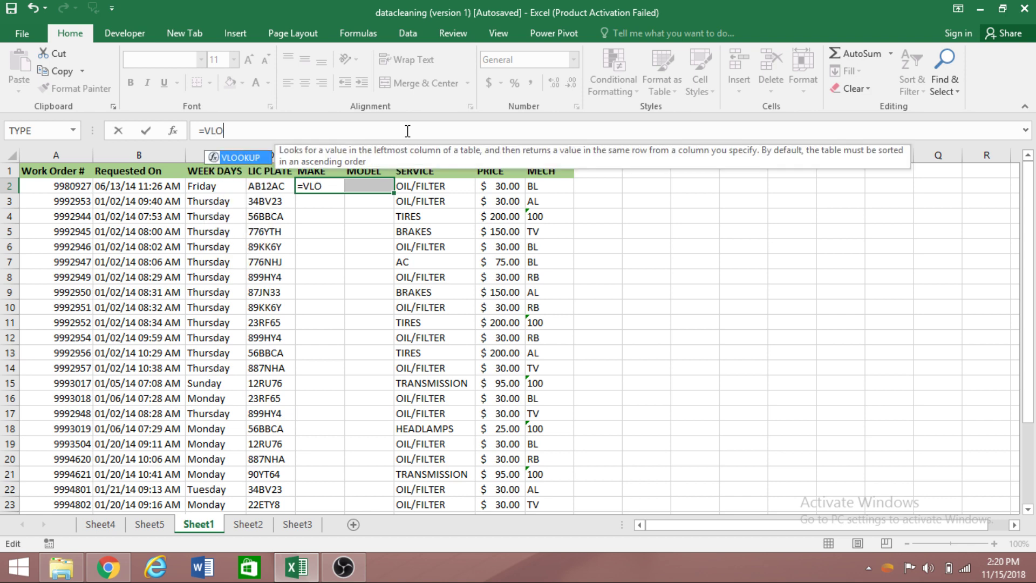
key(Tab)
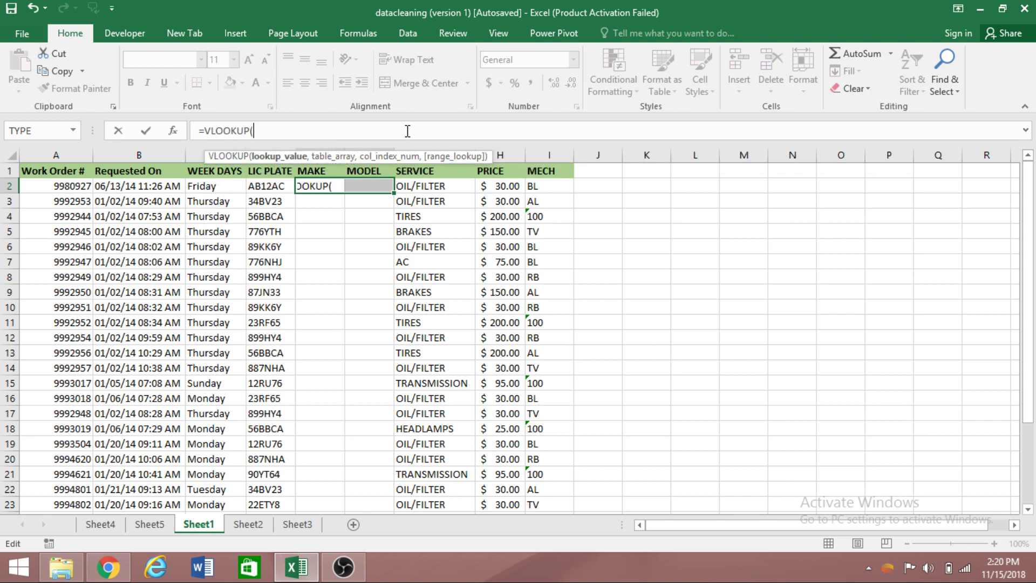
click(269, 188)
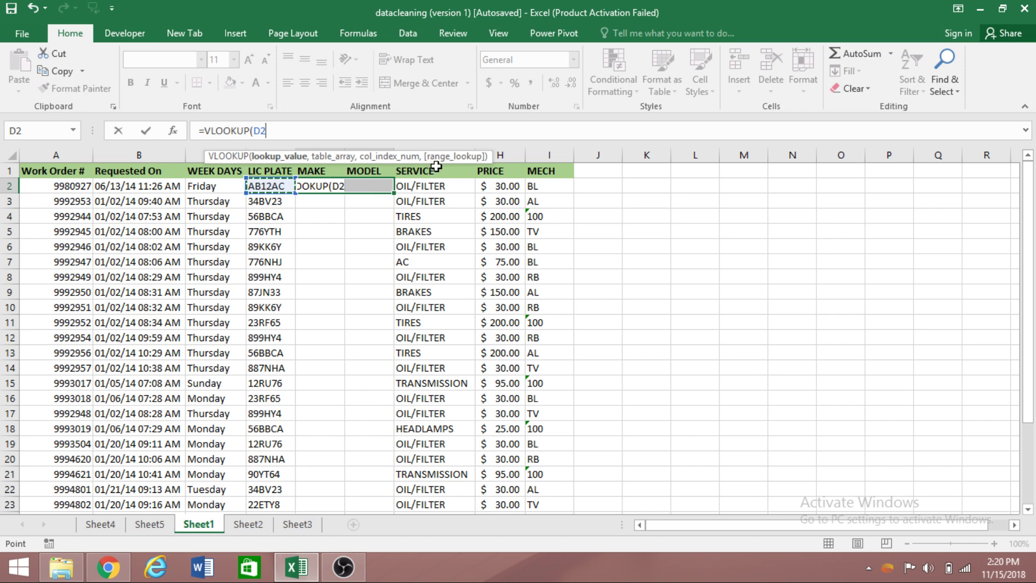
text(,)
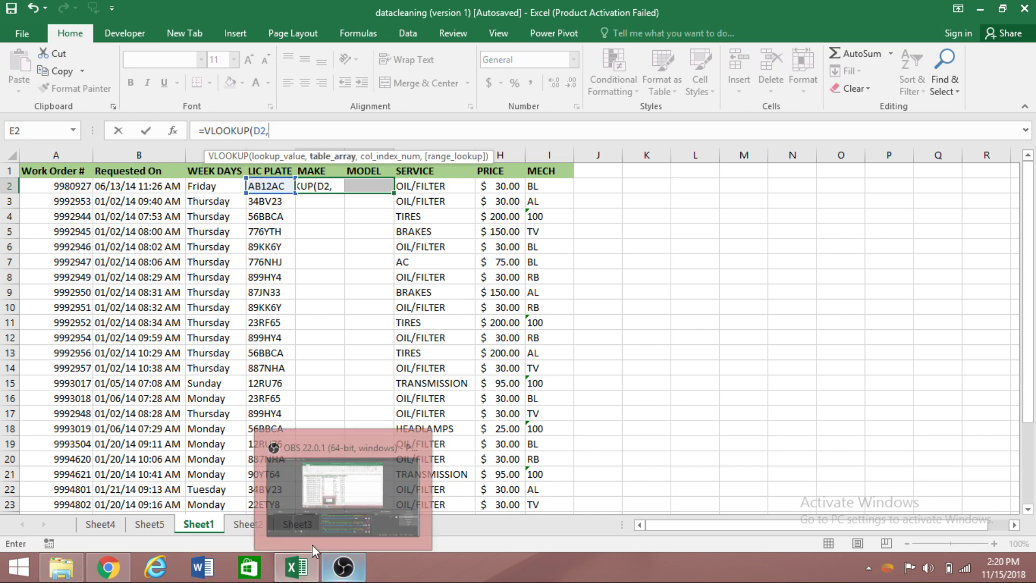
Set the VLOOKUP table array to Sheet2's A1:C15 as the absolute reference Sheet2!$A$1:$C$15.
click(246, 526)
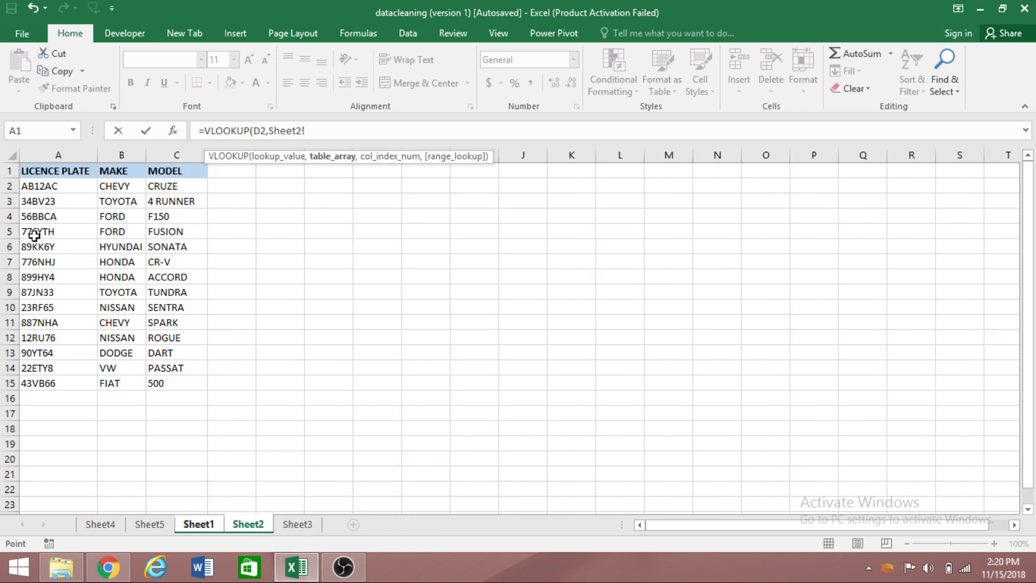
drag(49, 171, 181, 386)
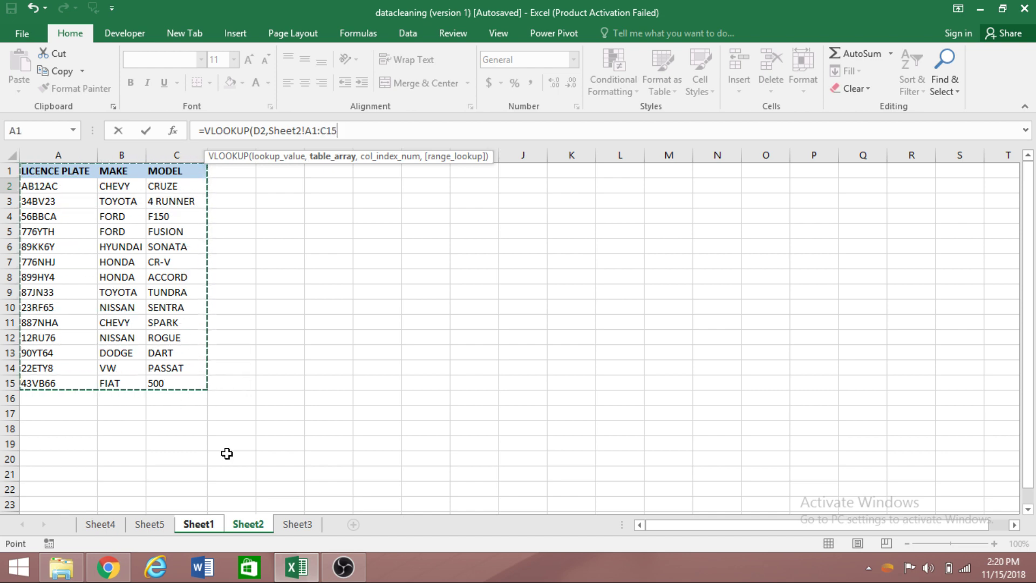
key(F4)
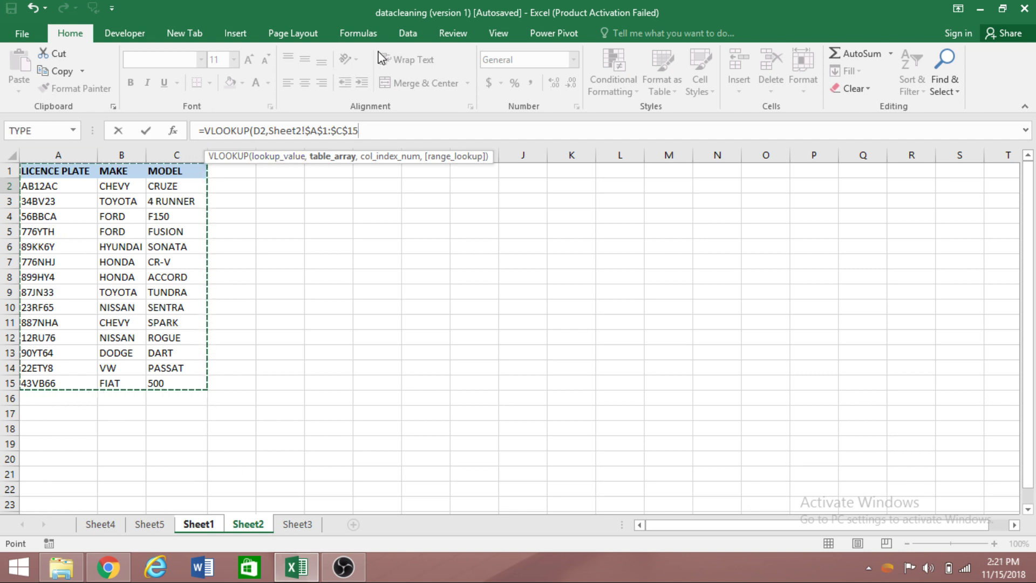
text(,)
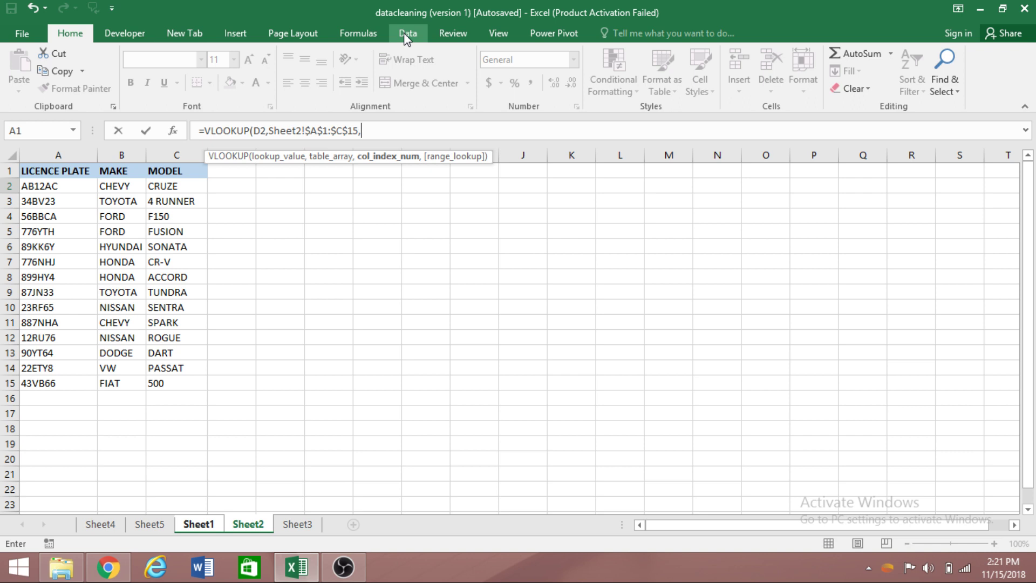
Complete the VLOOKUP with column indexes {2,3} and FALSE for an exact match, entering it as an array formula in E2:F2.
text({2,3)
text(,3},)
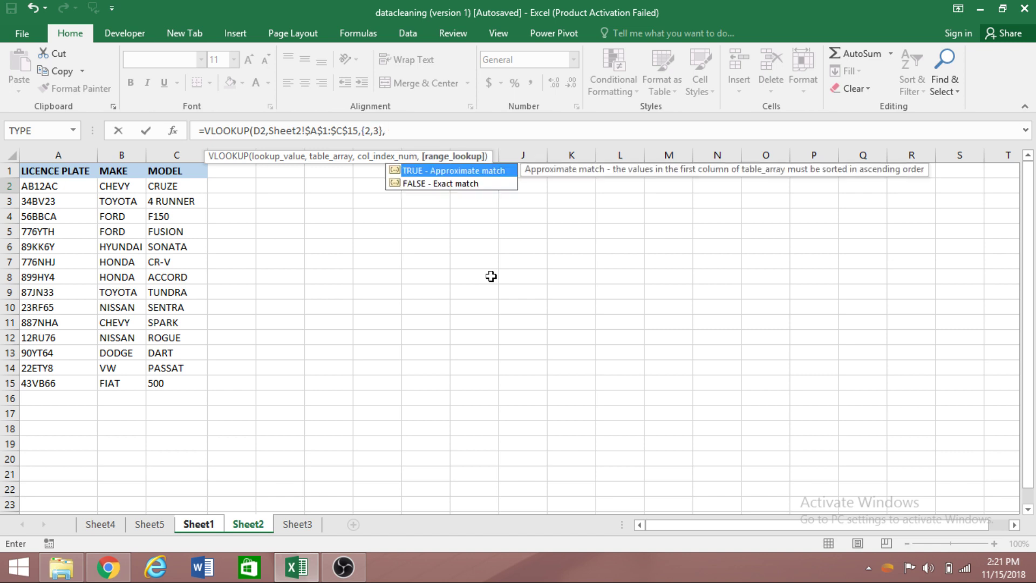
key(Down)
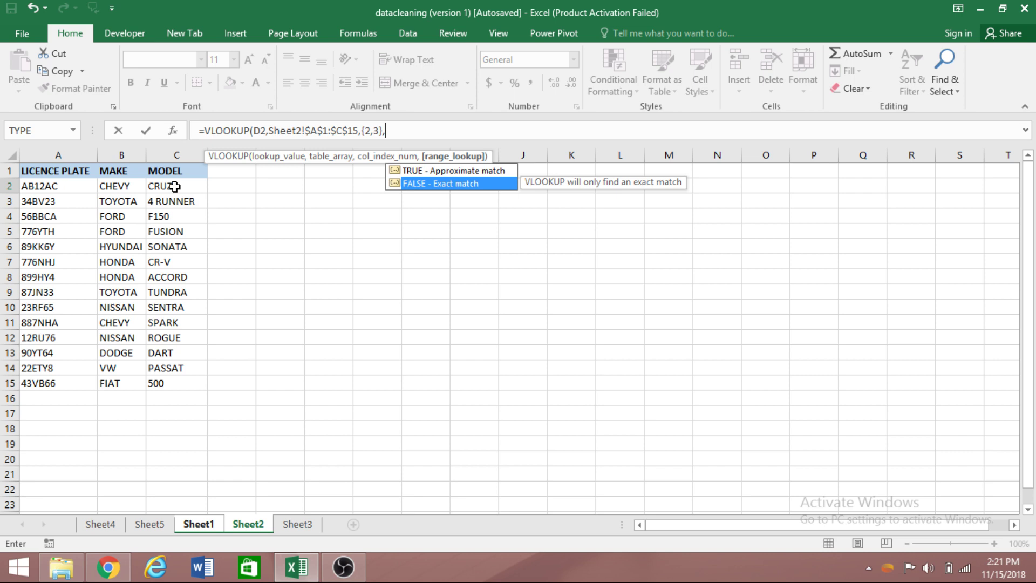
text(FALSE)
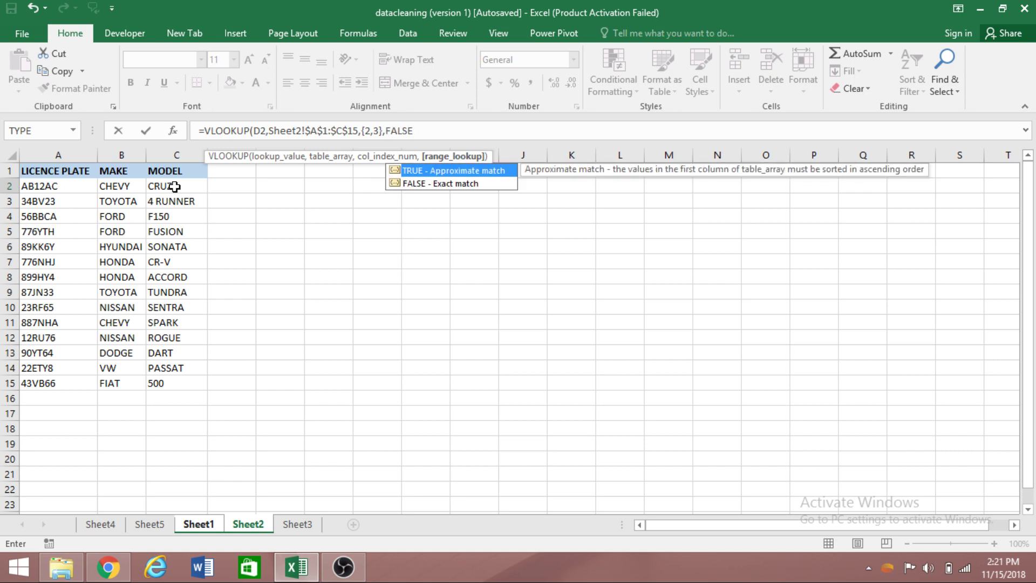
text())
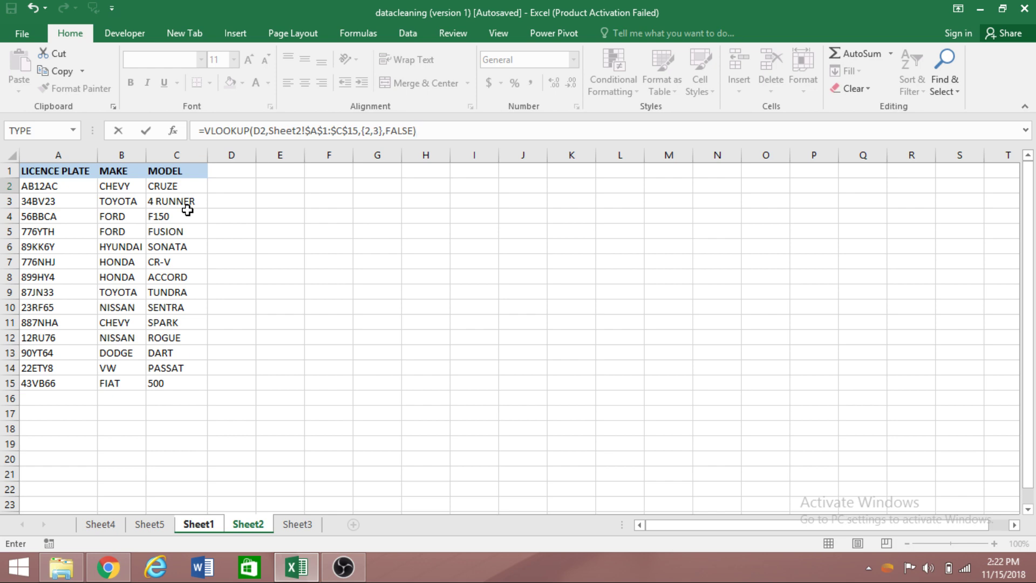
key(ctrl+shift+Return)
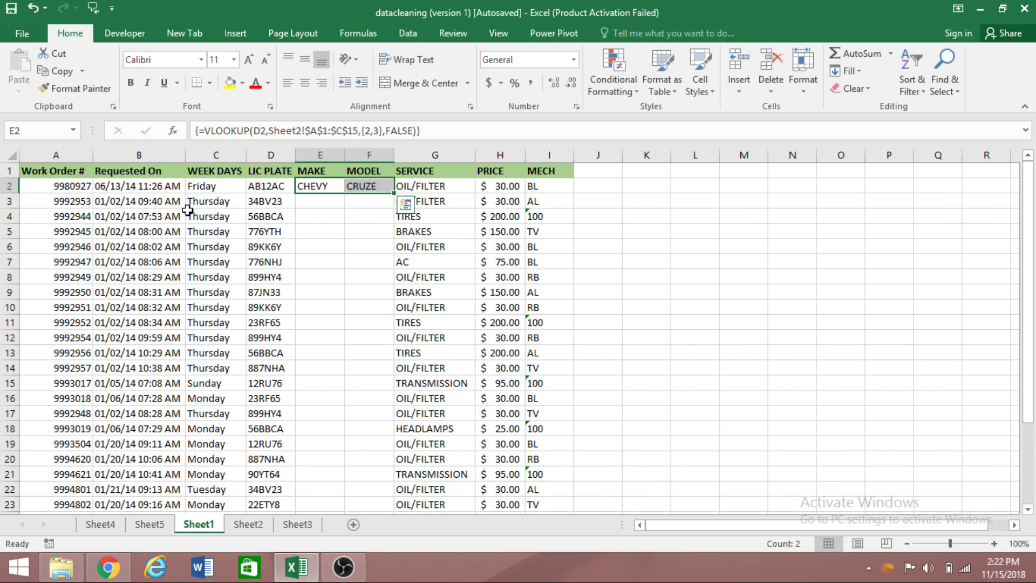
Compare the make and model returned in E2:F2 with the matching licence plate row on Sheet2, and return to Sheet1.
click(370, 274)
click(321, 186)
click(356, 188)
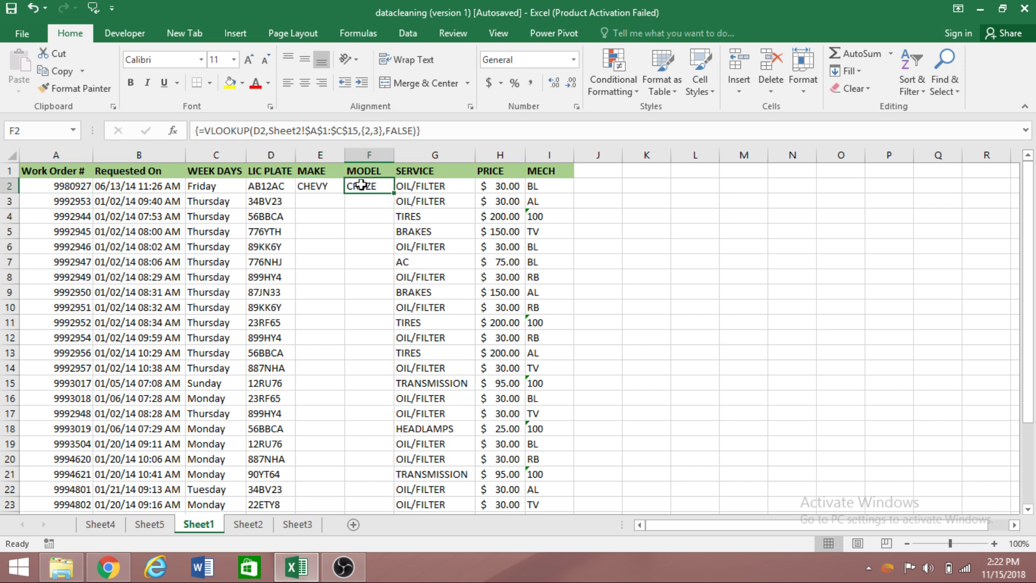
click(248, 524)
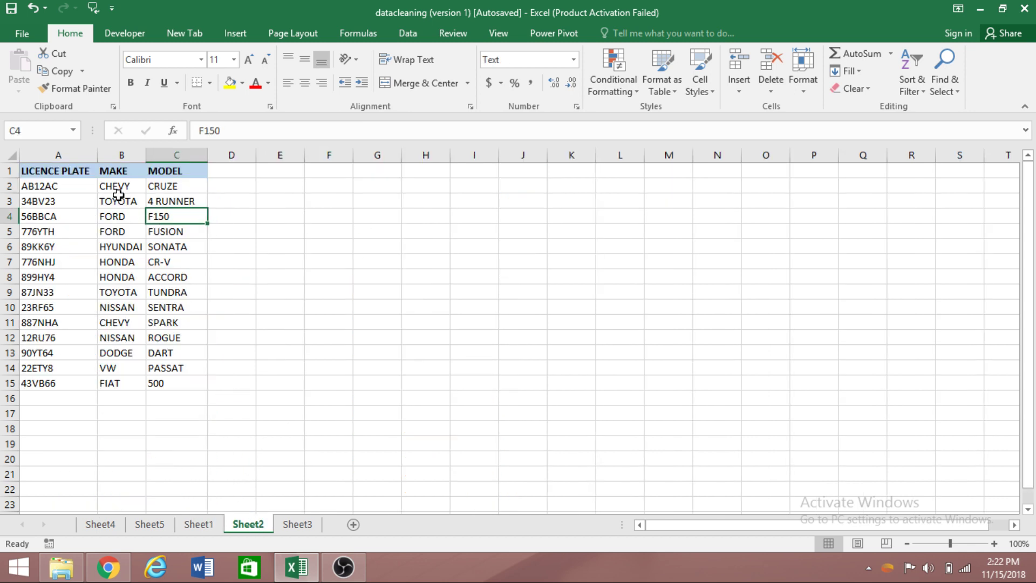
click(49, 186)
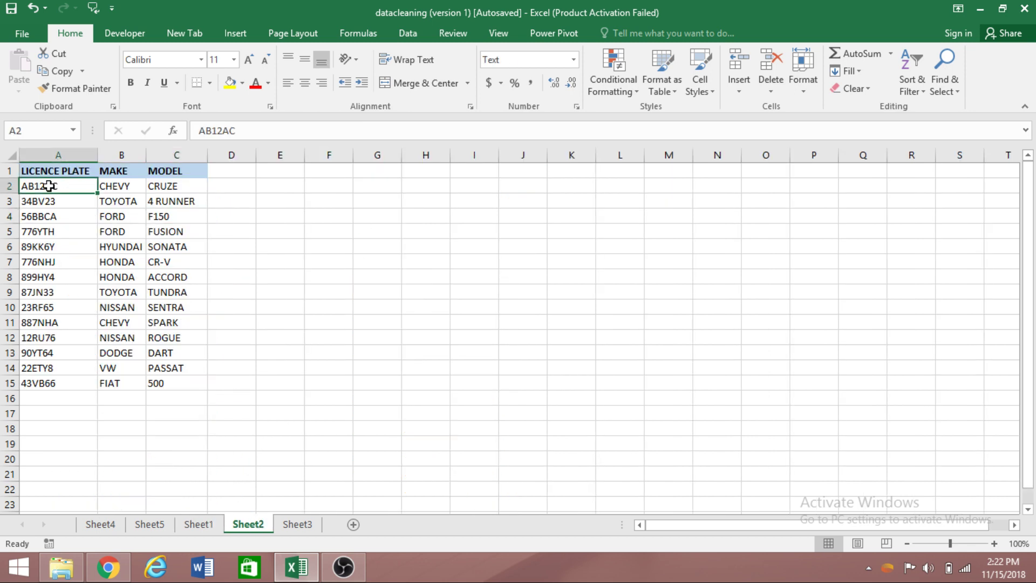
click(117, 188)
drag(117, 187, 162, 187)
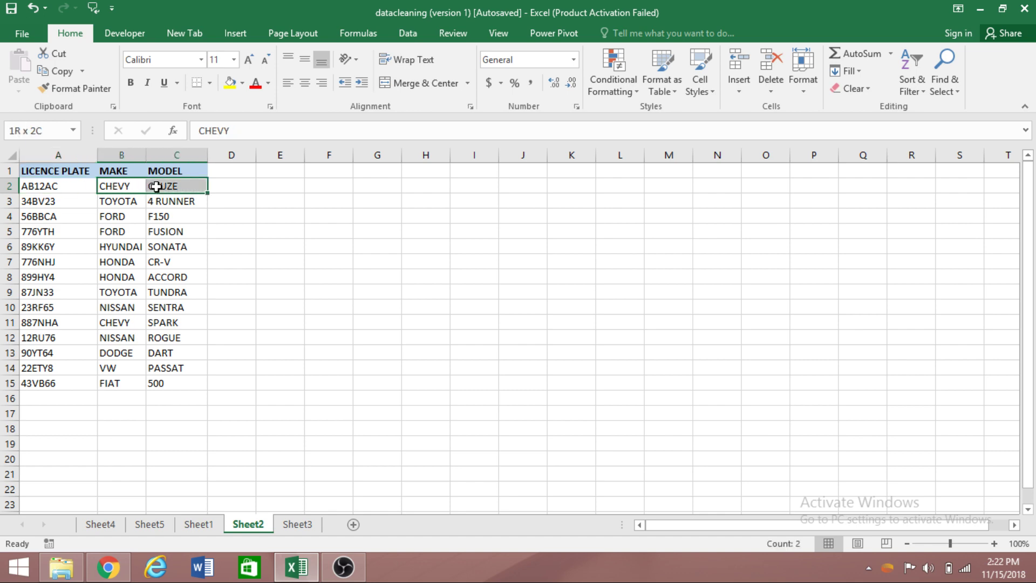
click(193, 525)
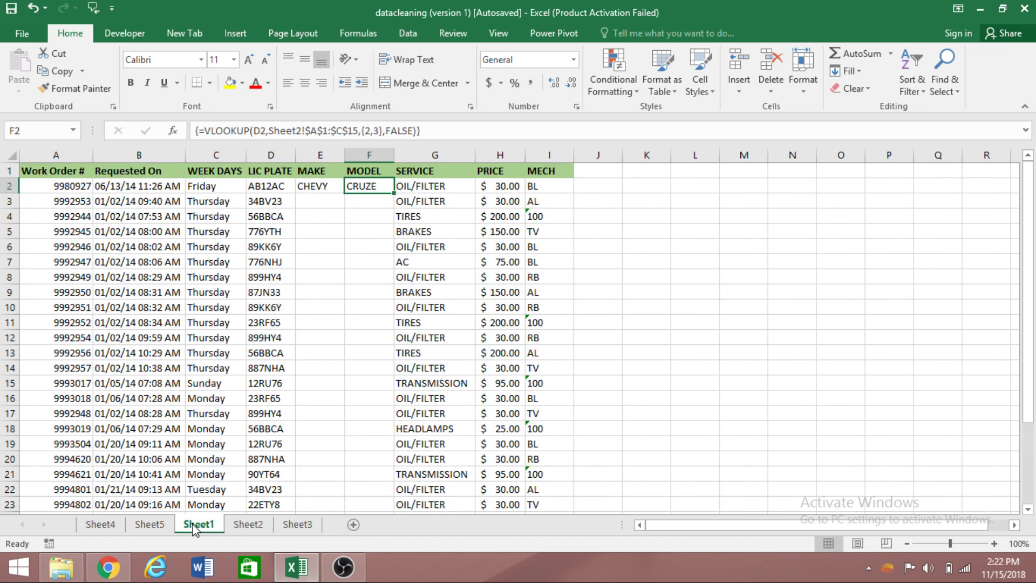
Fill the E2:F2 array formula down the MAKE and MODEL columns to the last work order row.
click(348, 218)
drag(314, 188, 385, 188)
double_click(393, 192)
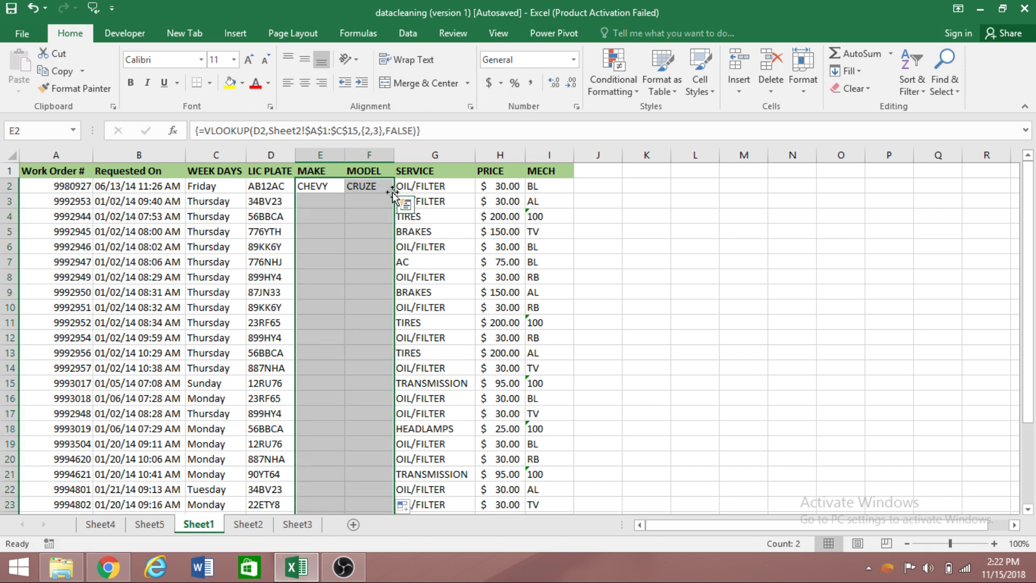
click(648, 335)
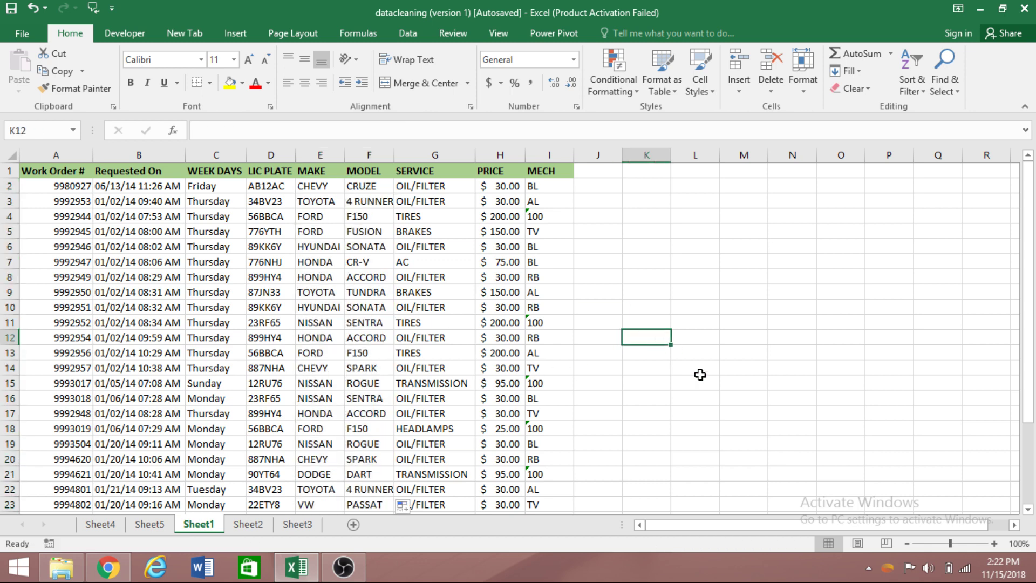
scroll(695, 280, down, 2)
scroll(694, 284, up, 5)
Examine the row 2 formulas and values in the LIC PLATE, MAKE, MODEL, SERVICE and PRICE columns.
click(421, 187)
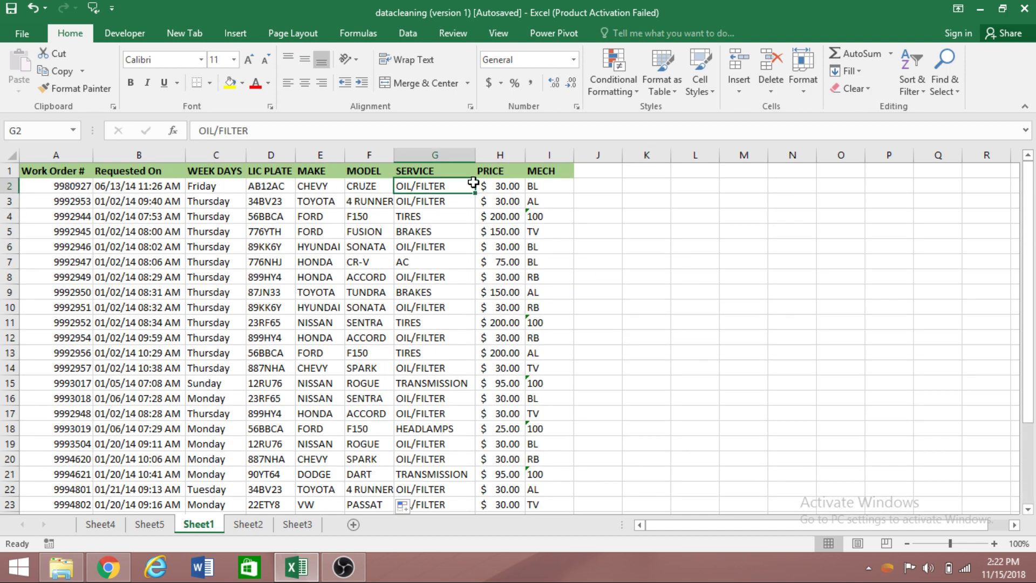
click(489, 186)
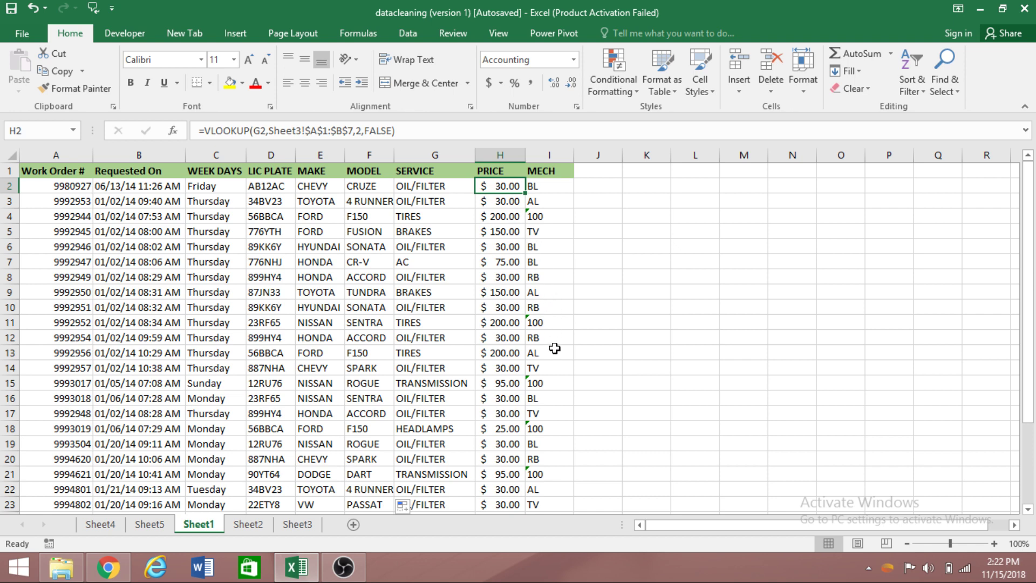
click(584, 321)
click(306, 188)
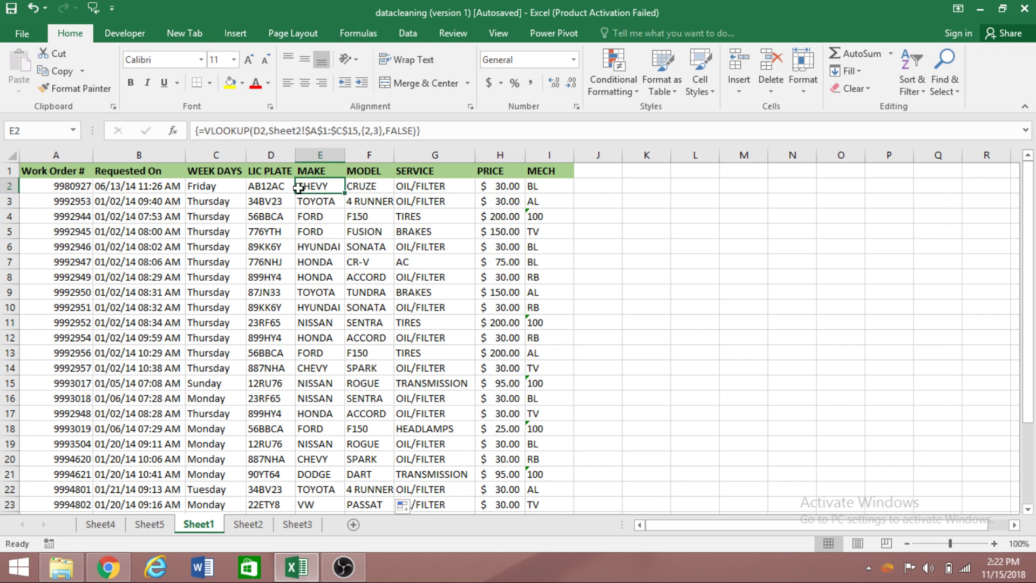
click(261, 187)
click(311, 192)
click(370, 190)
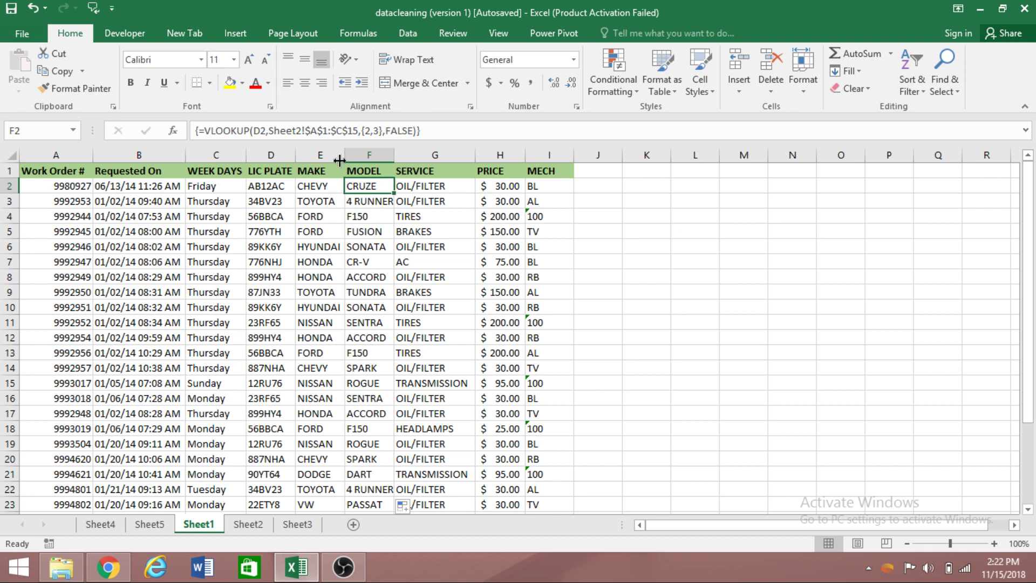
Try to re-enter the array formula in F2 alone as a regular formula.
click(331, 131)
key(Return)
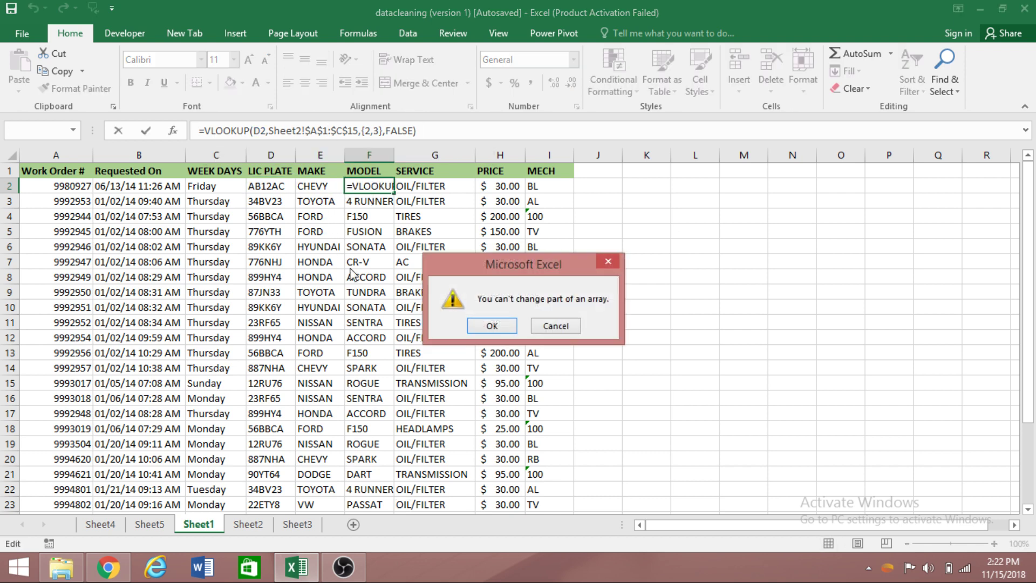
click(545, 327)
click(324, 277)
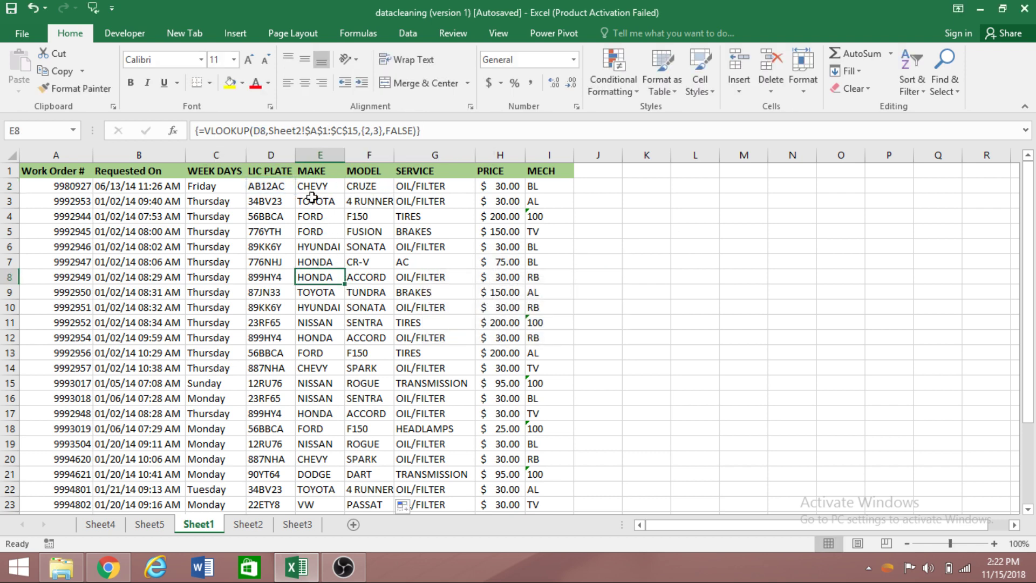
Copy the MAKE and MODEL results in E2:F28 and paste them over themselves as values only.
drag(312, 187, 353, 484)
right_click(335, 254)
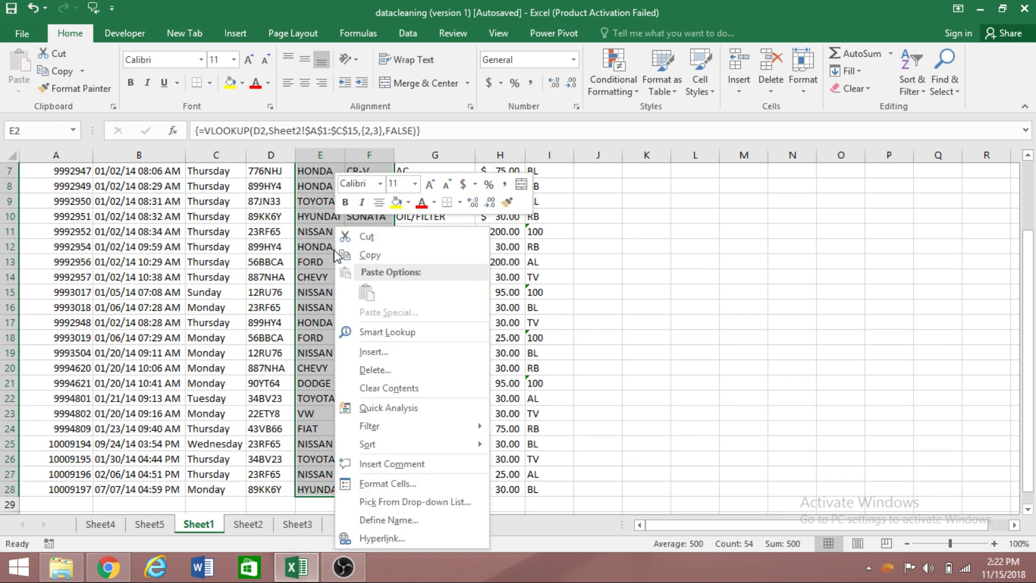
click(370, 256)
scroll(372, 261, up, 2)
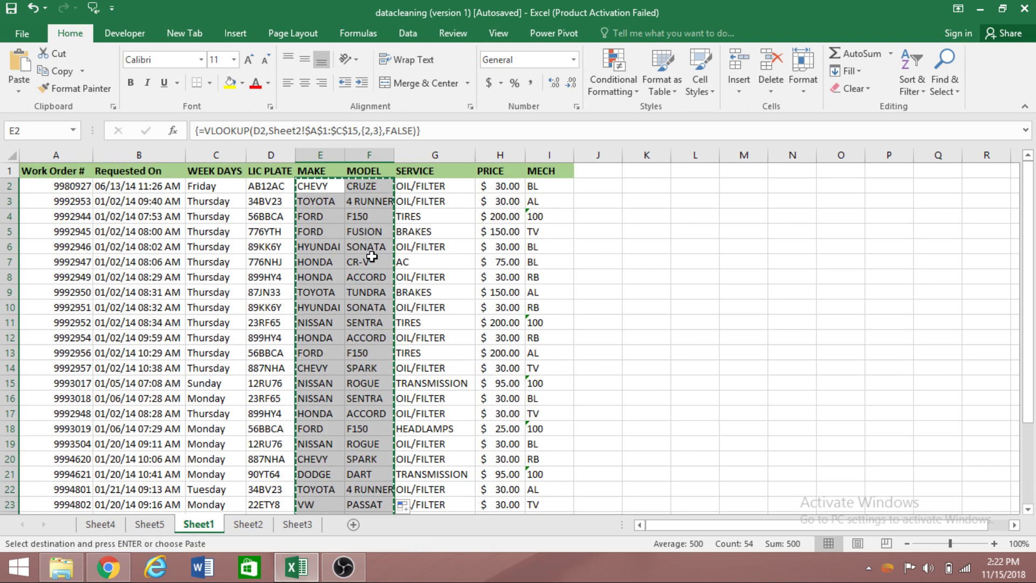
drag(316, 189, 365, 190)
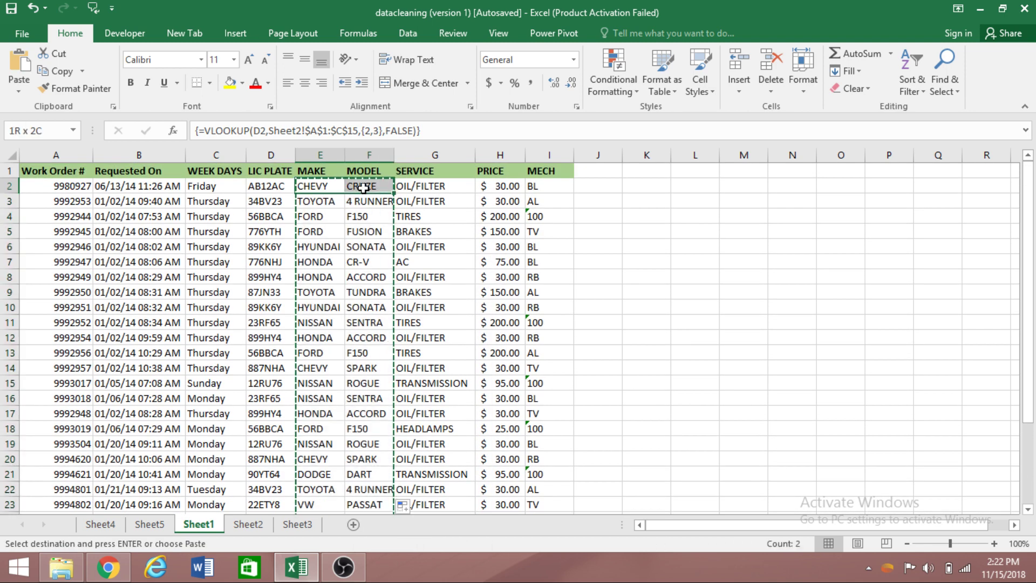
right_click(365, 192)
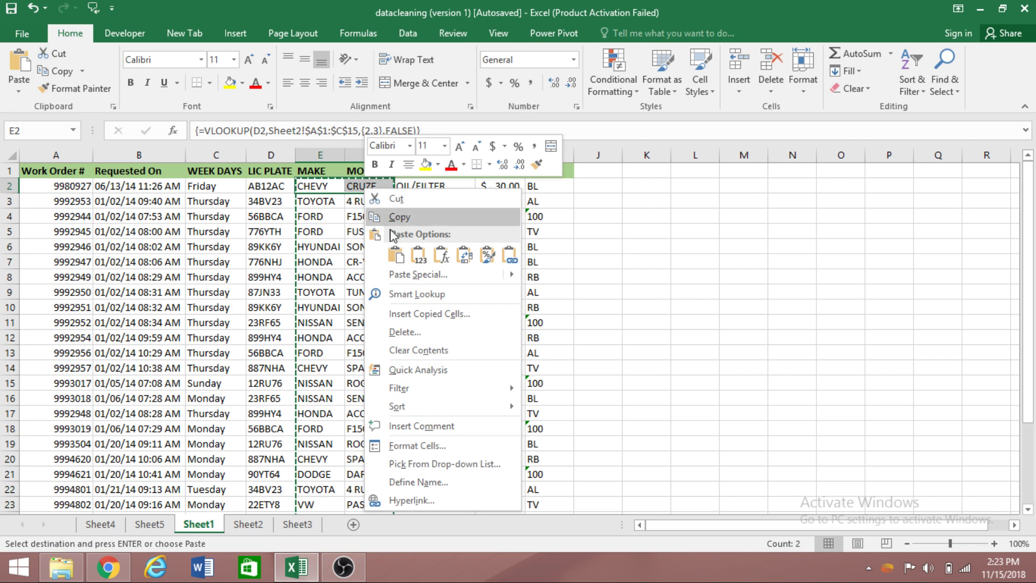
mouse_move(405, 276)
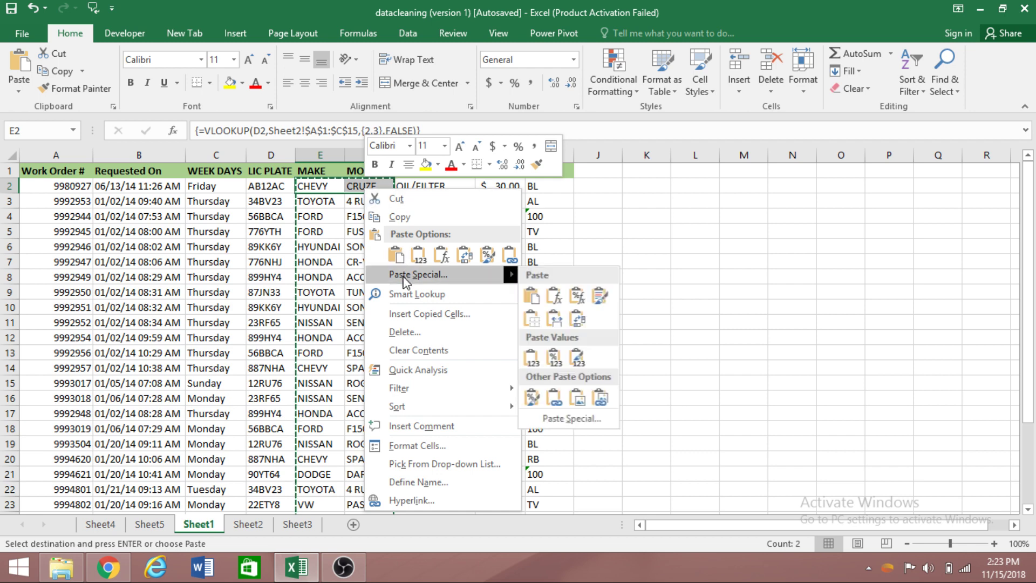
click(535, 357)
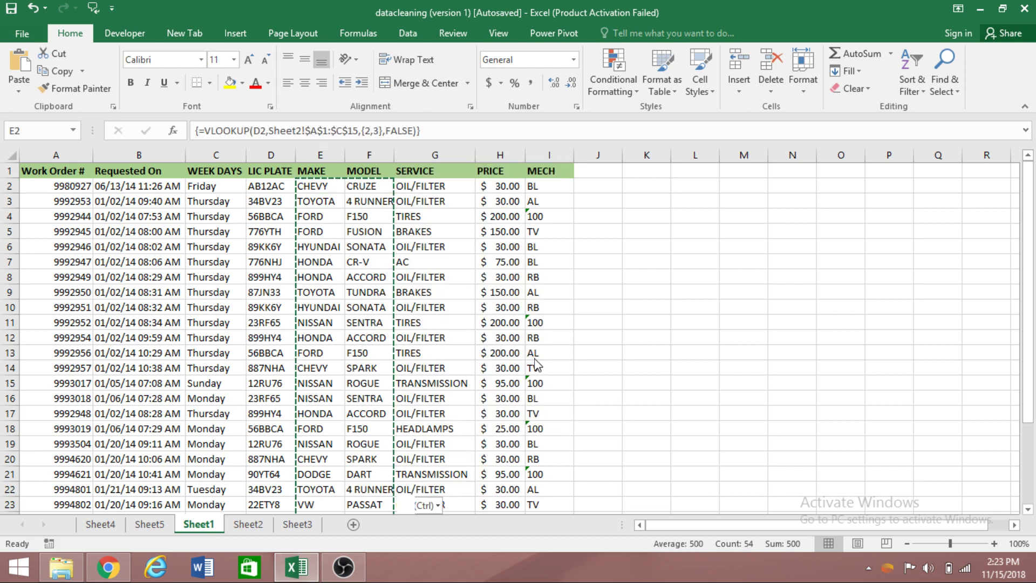
Check the contents of several MAKE and MODEL cells and compare them with the PRICE cells.
click(346, 290)
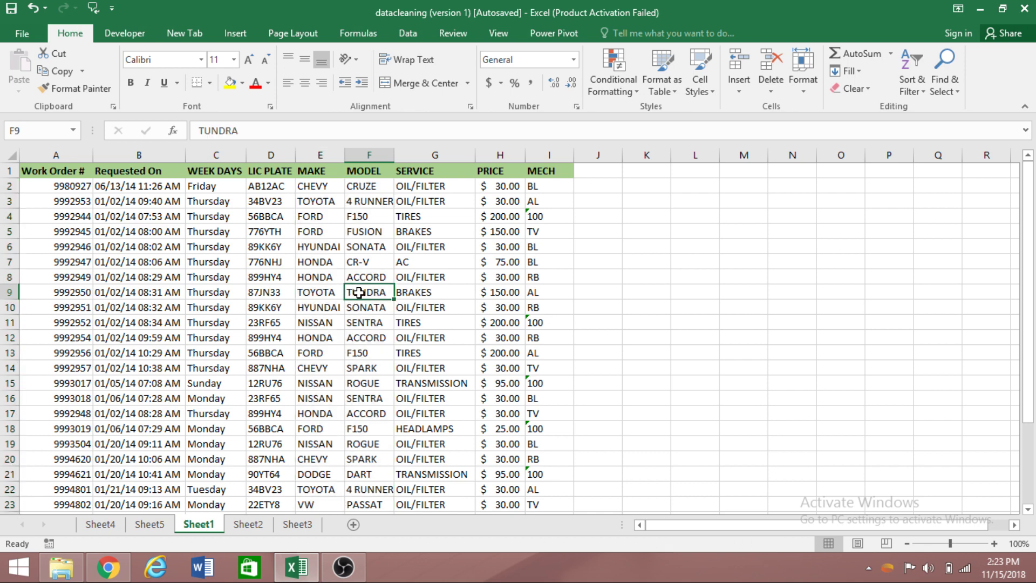
click(369, 335)
click(335, 250)
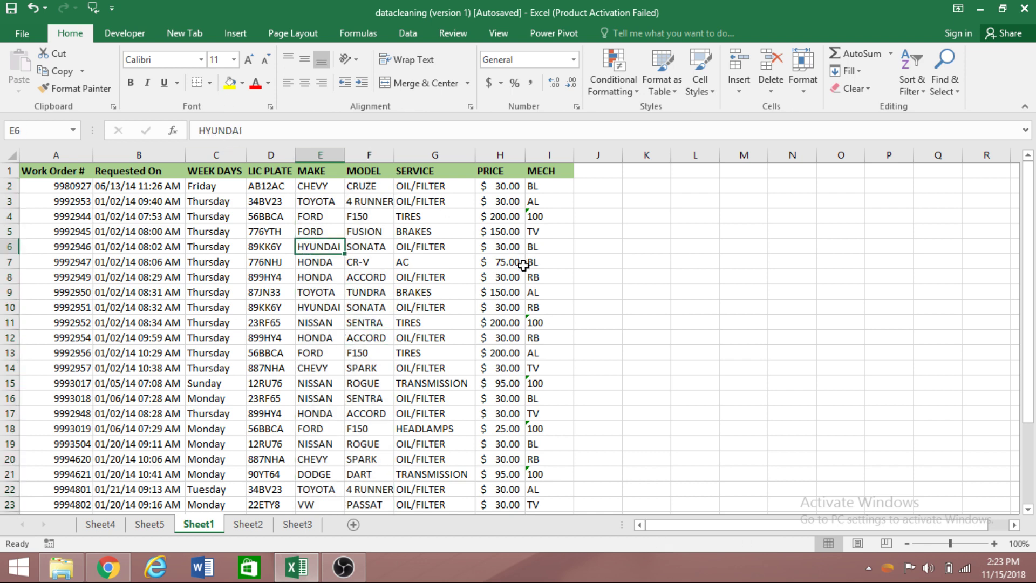
click(502, 262)
click(369, 216)
click(501, 216)
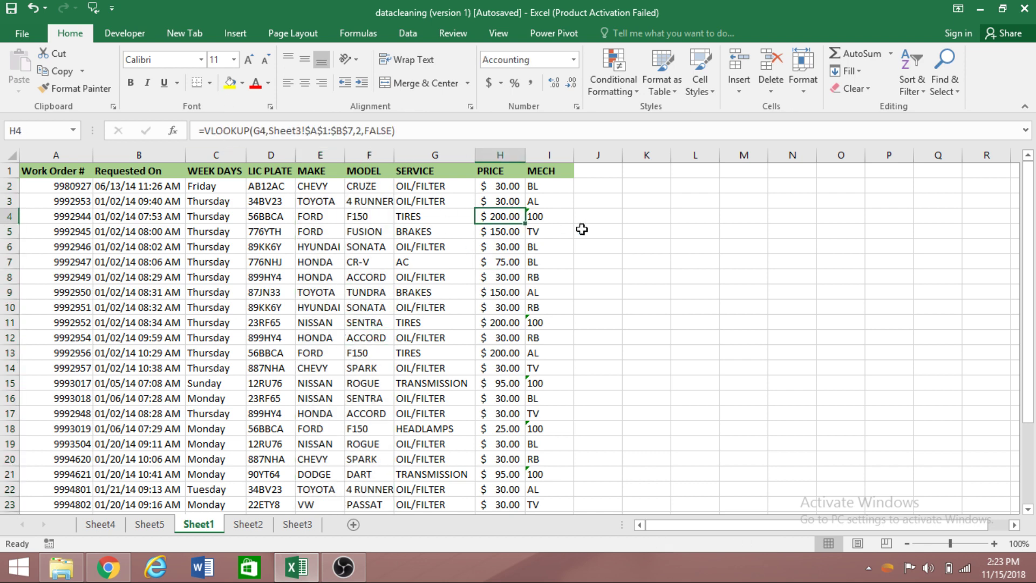
Look over the merged work order table on Sheet1 down to its last row.
click(581, 229)
click(637, 277)
click(642, 322)
click(642, 353)
scroll(433, 345, down, 3)
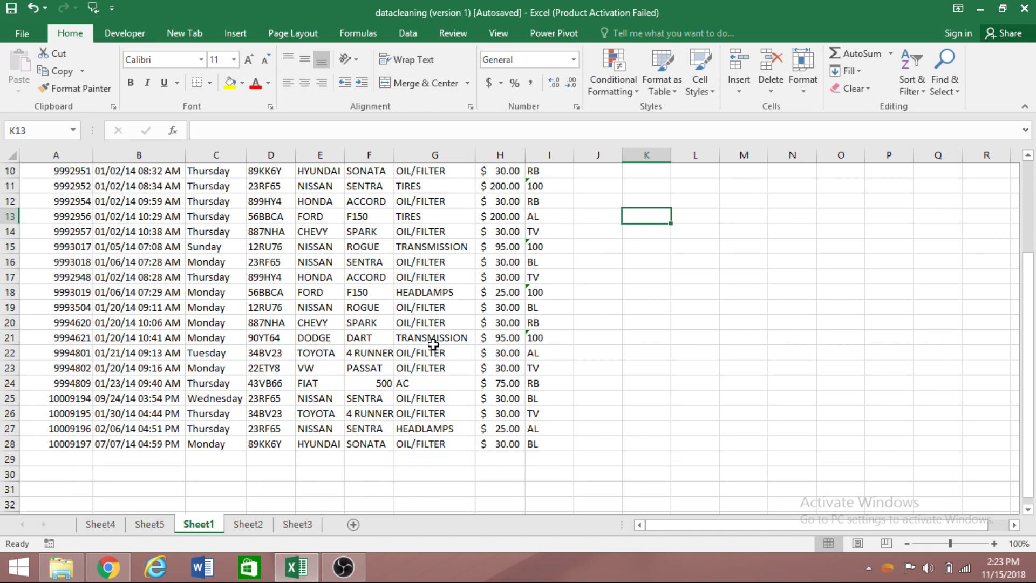
scroll(379, 367, down, 1)
scroll(379, 369, up, 4)
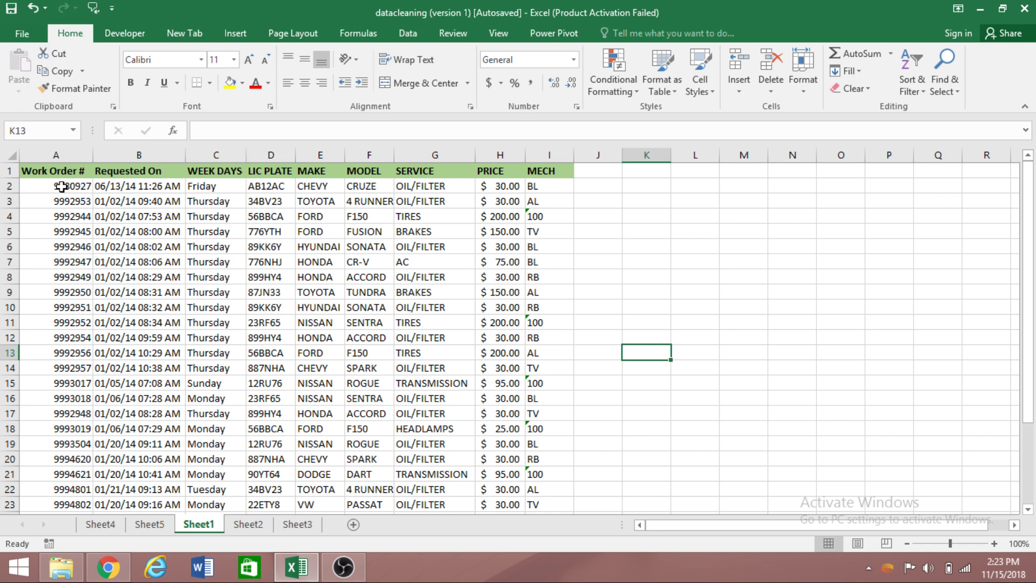
Check the contents of each column's cell in row 2 of Sheet1, from Work Order # to MECH.
click(62, 186)
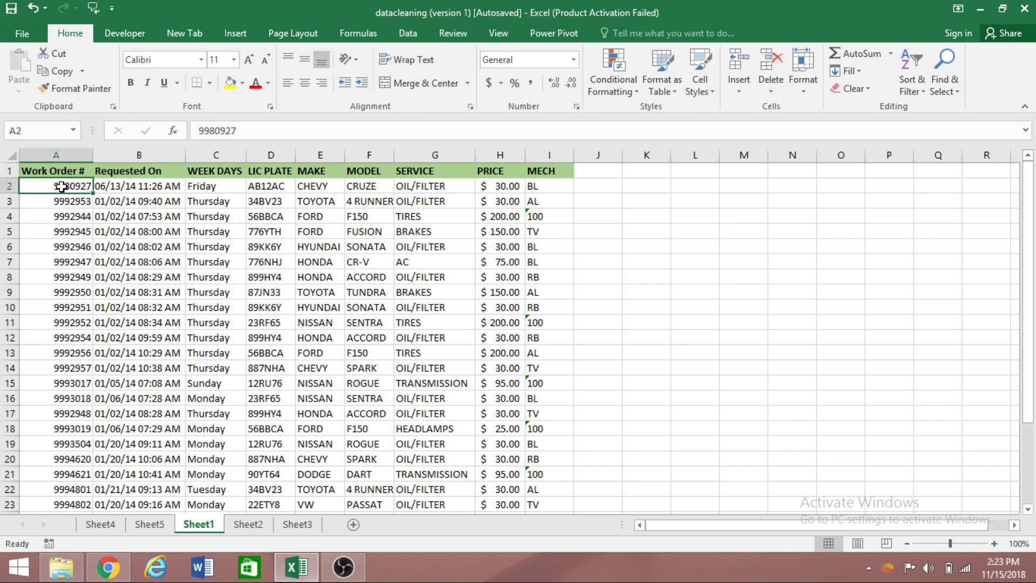
click(118, 186)
click(200, 183)
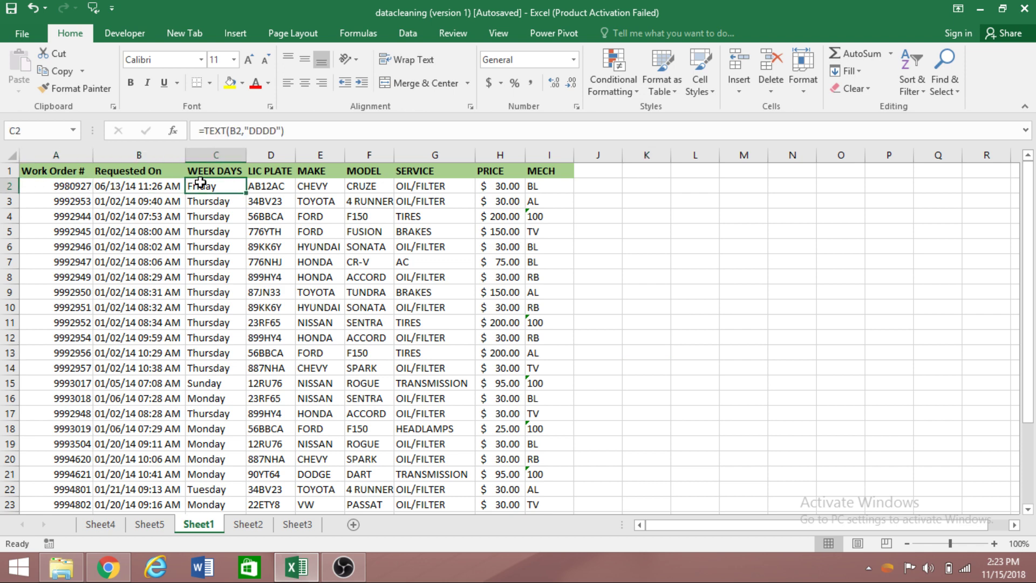
click(265, 185)
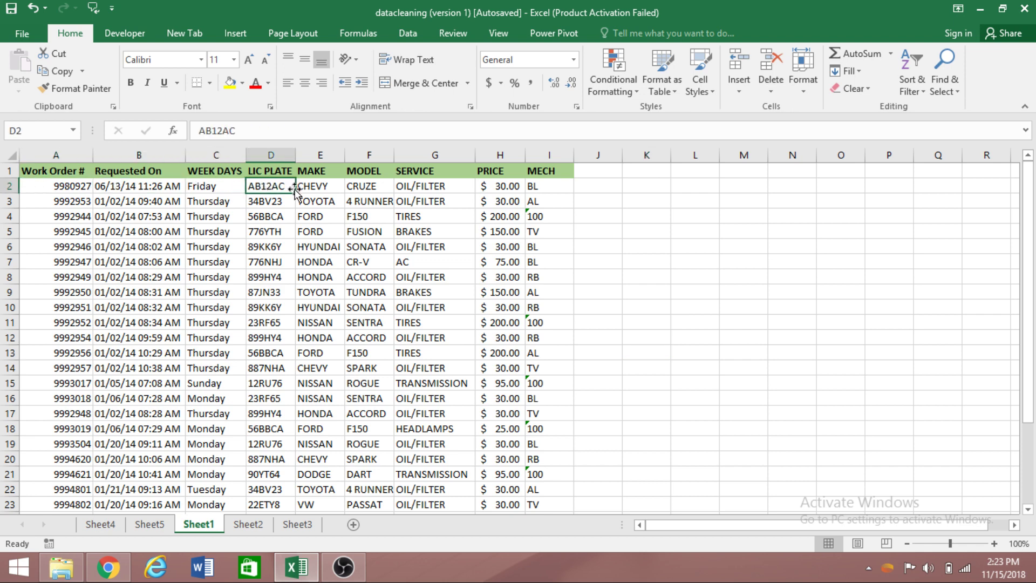
click(313, 187)
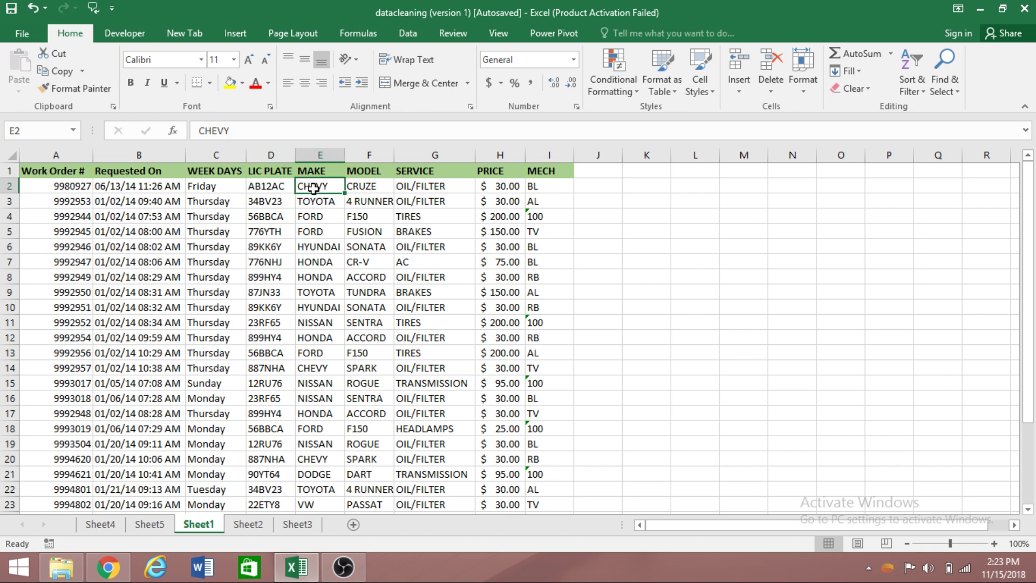
click(372, 186)
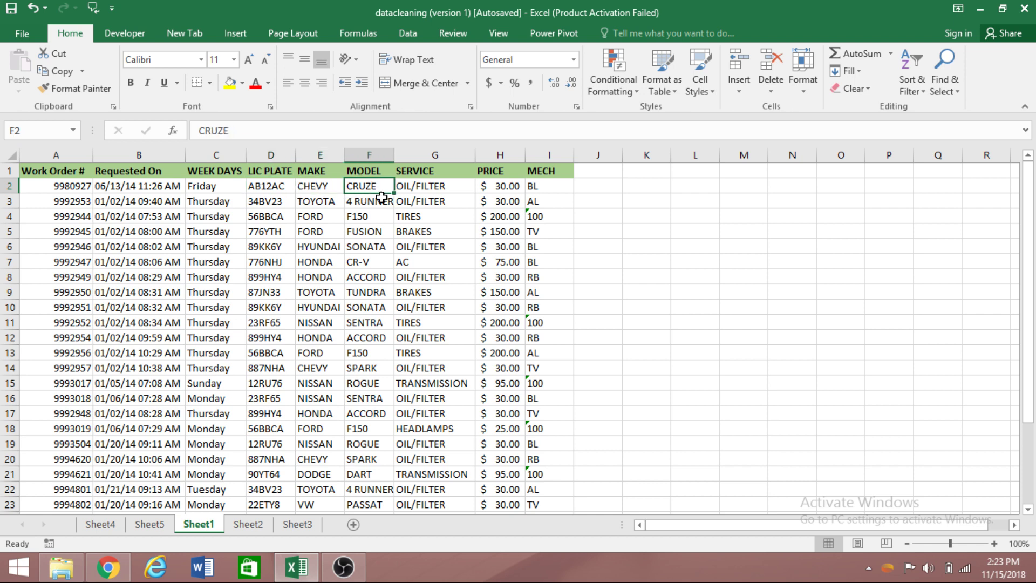
click(430, 190)
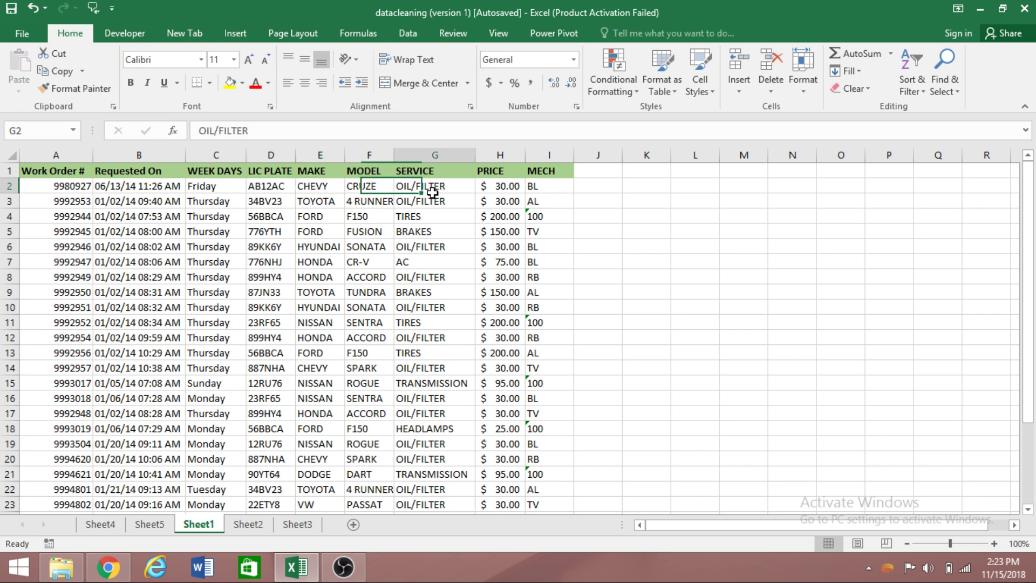
click(500, 188)
click(538, 189)
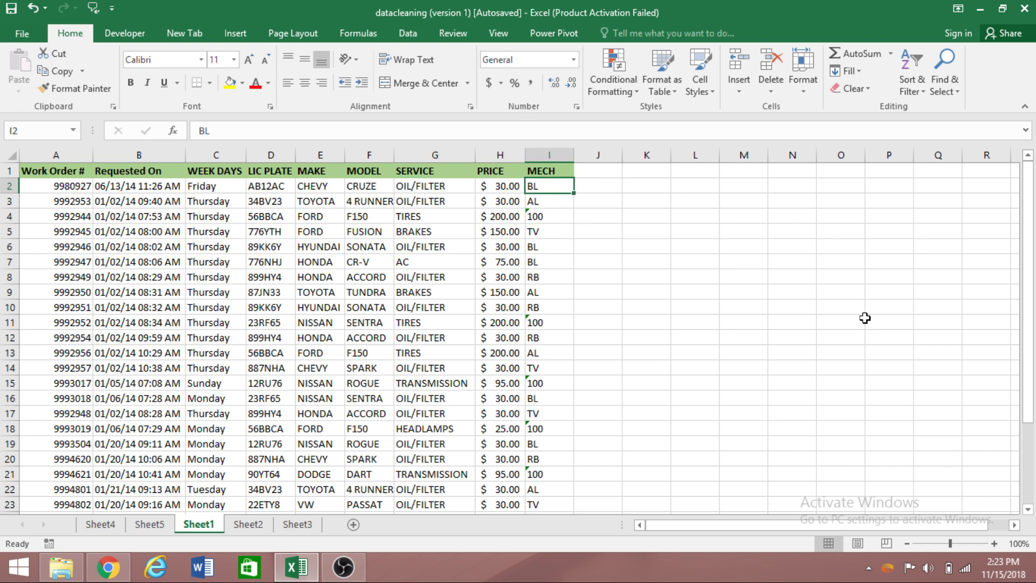
click(661, 384)
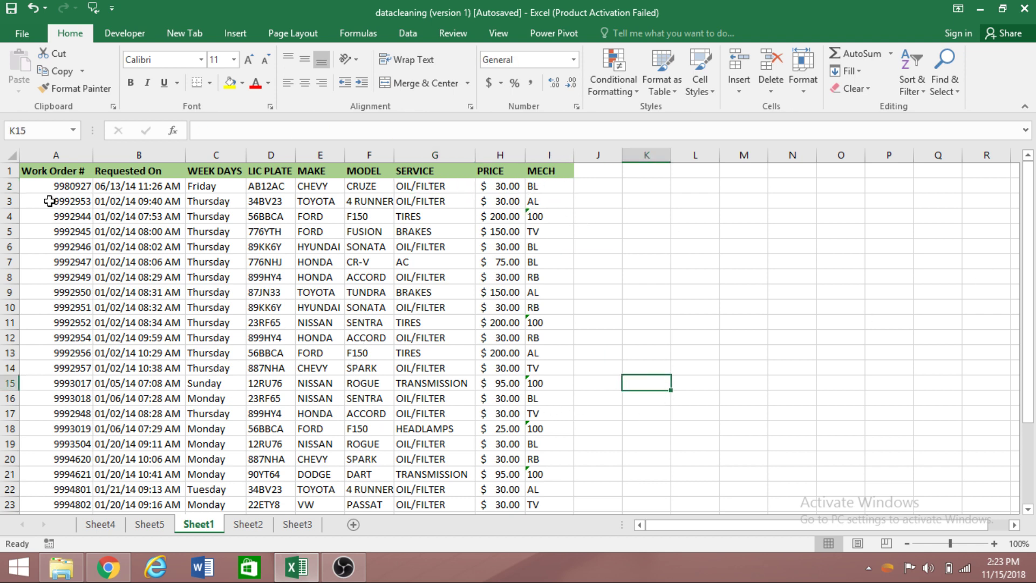
Create a PivotTable from Sheet1 range A1:I28 on a new worksheet and add Work Order # as its row field.
click(84, 201)
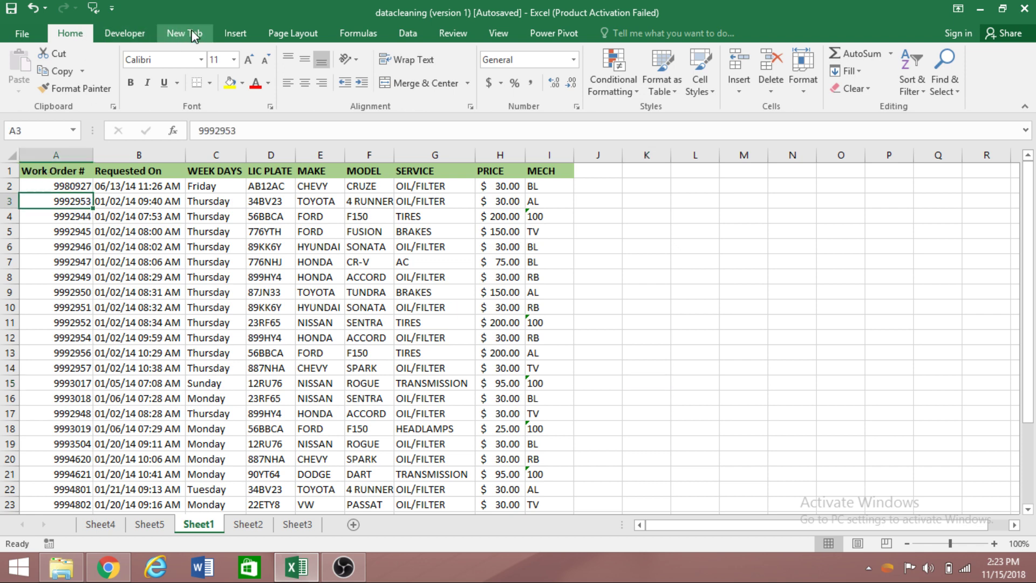
click(235, 33)
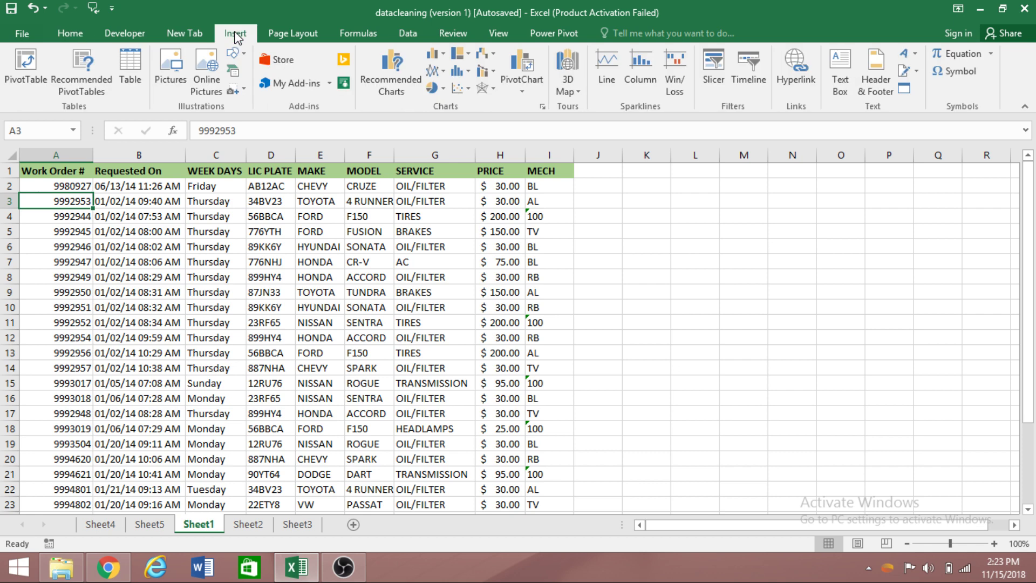
click(32, 69)
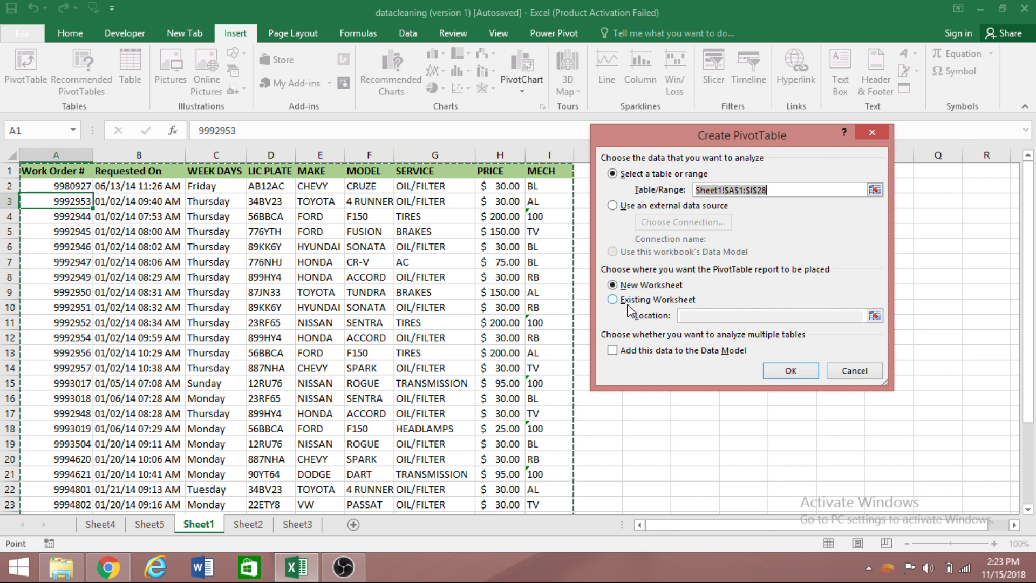
click(769, 371)
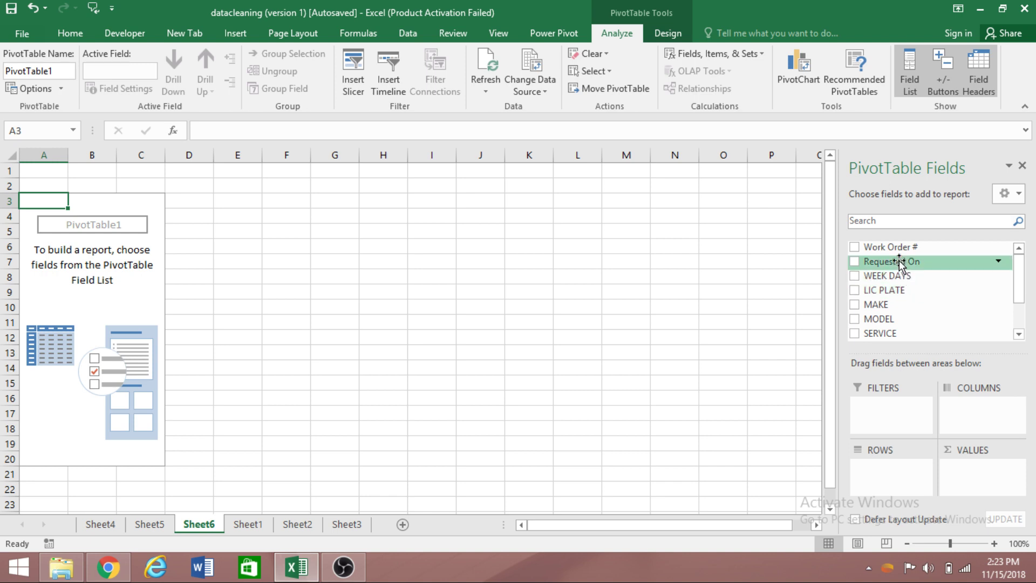
drag(891, 256, 906, 460)
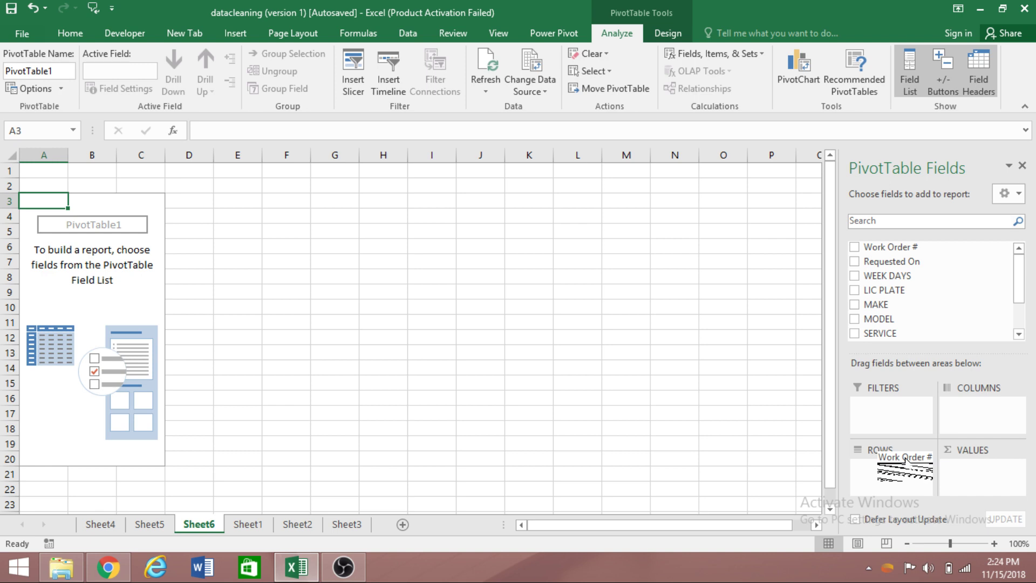
drag(905, 460, 904, 460)
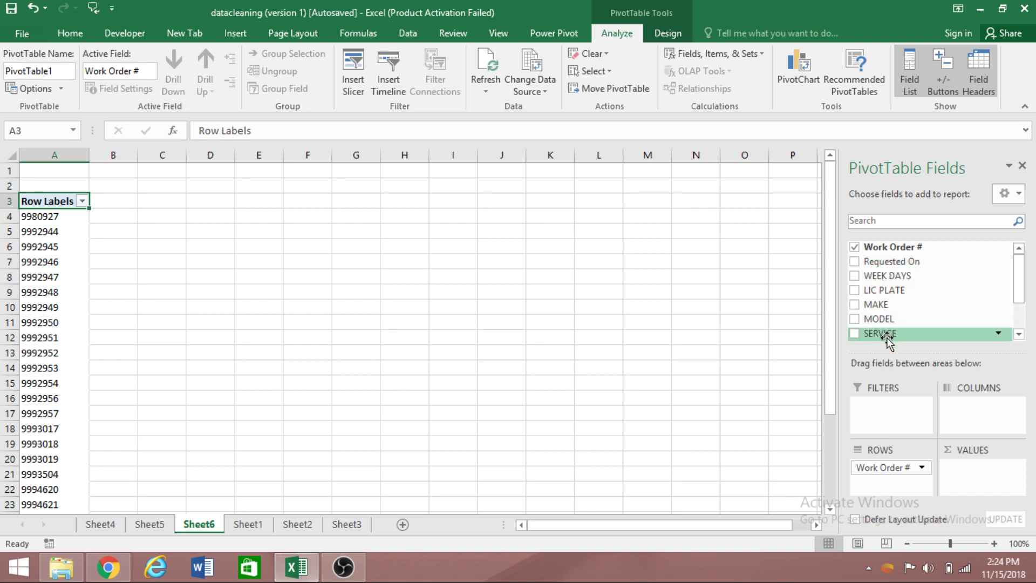
Try adding WEEK DAYS as a second row field below Work Order #, and undo the addition.
drag(890, 277, 902, 485)
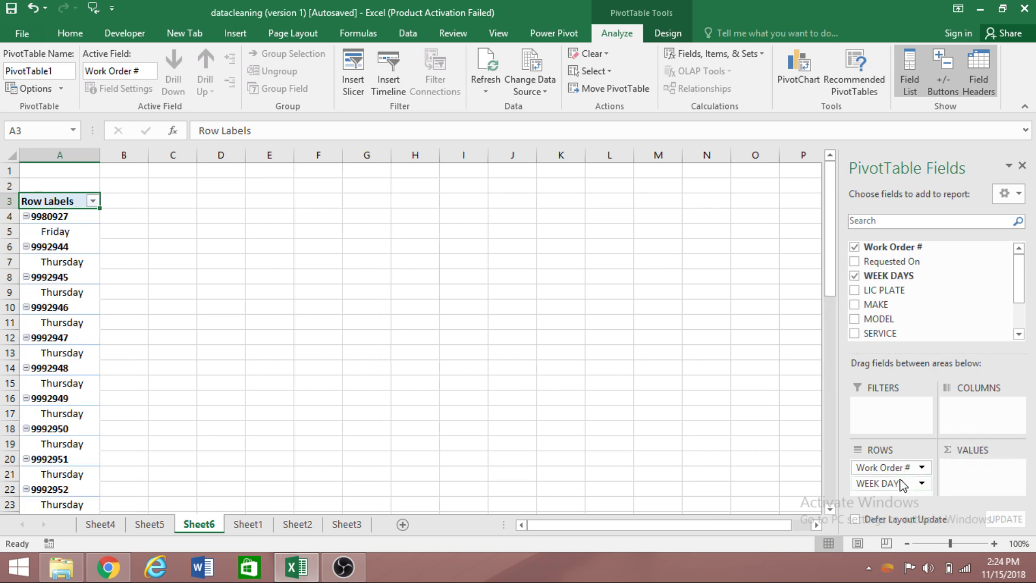
key(ctrl+z)
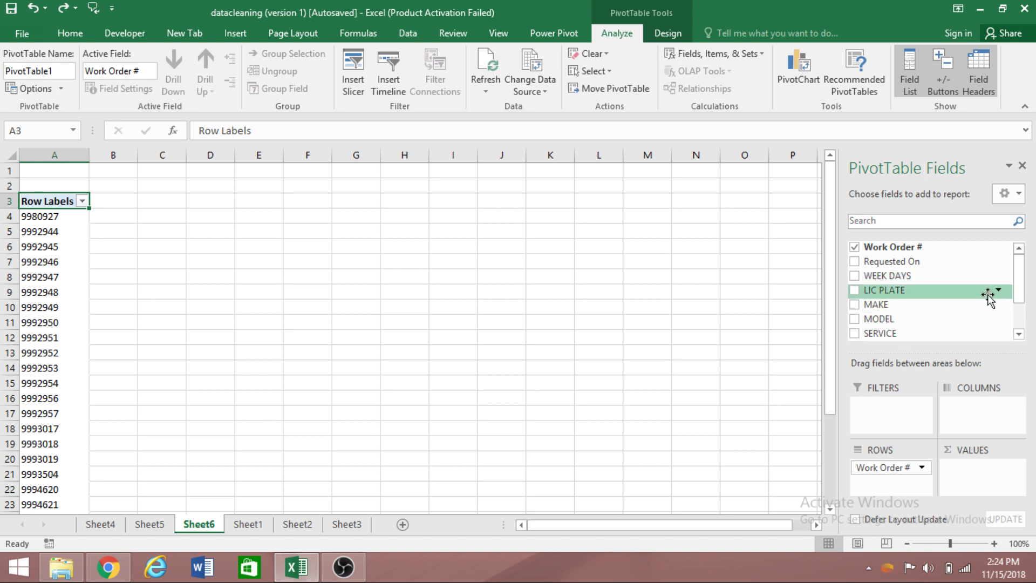
Add the PRICE field to the PivotTable as its values.
drag(1020, 283, 1020, 309)
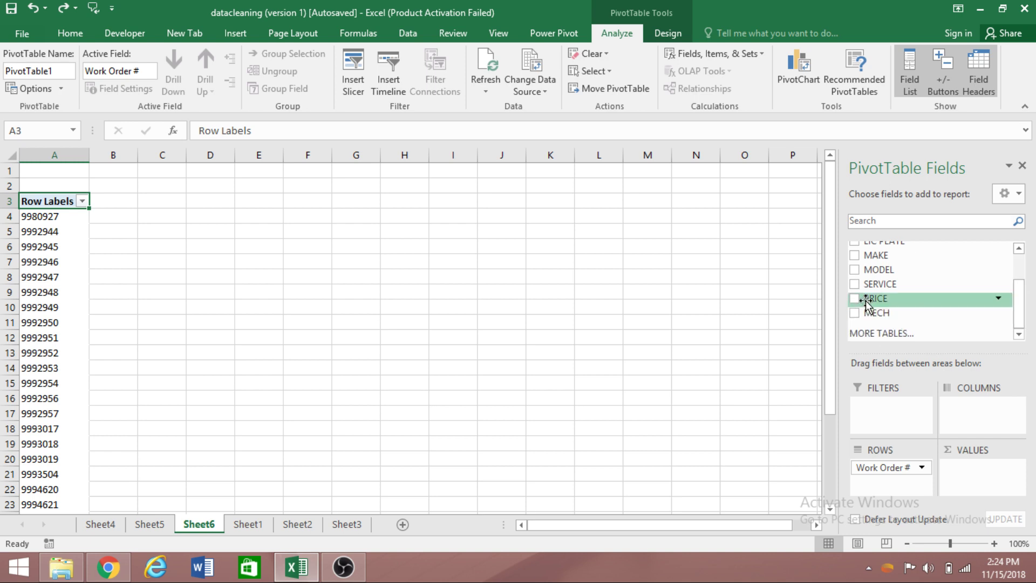
drag(867, 302, 979, 479)
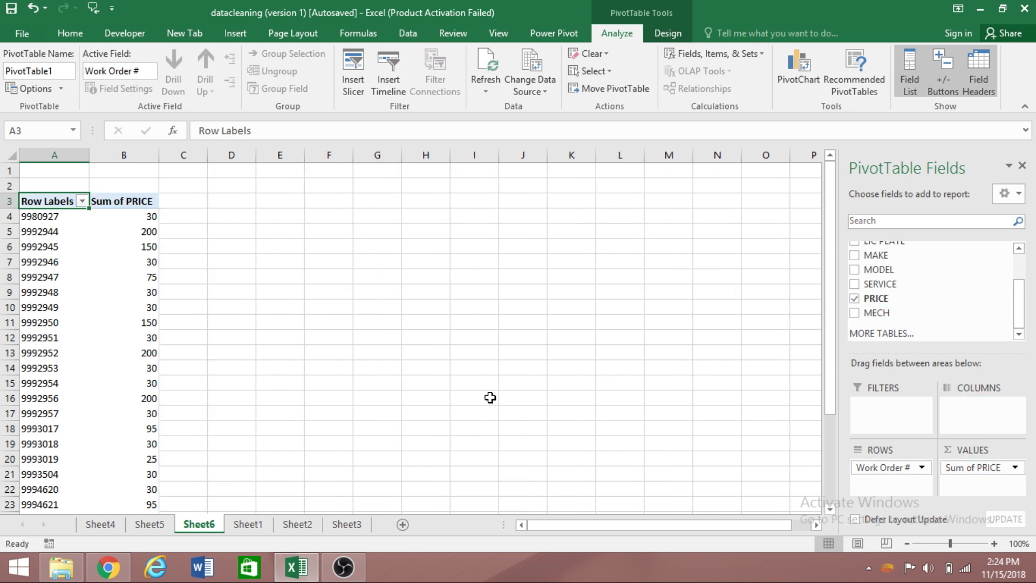
click(221, 244)
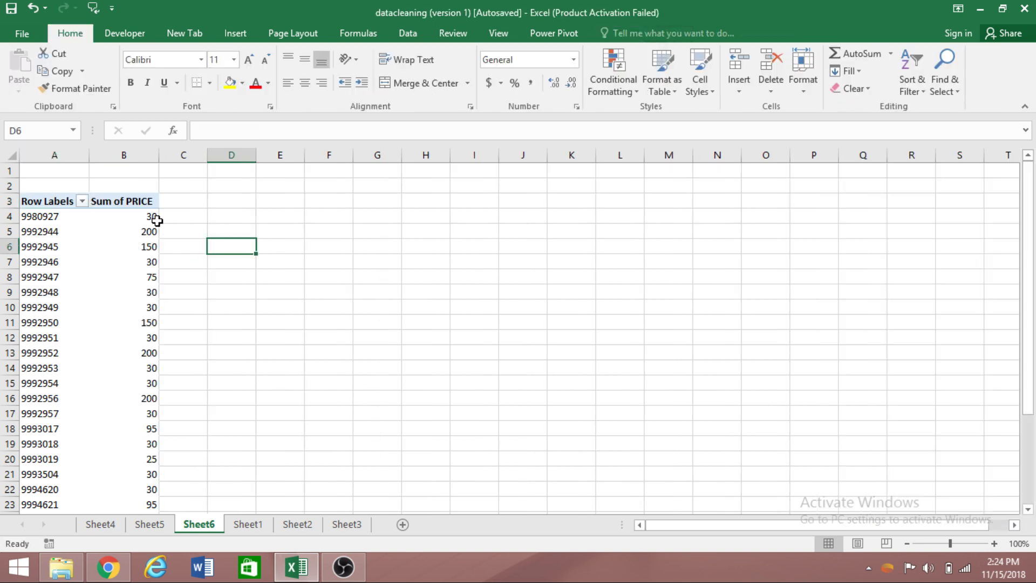
Change the PivotTable's PRICE value field settings to summarize by Average.
click(153, 218)
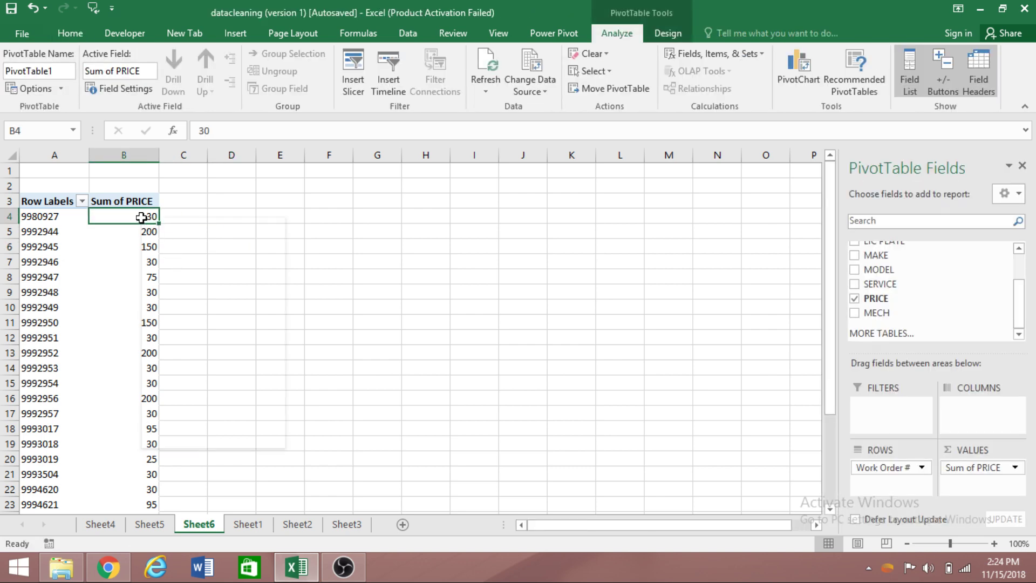
right_click(142, 217)
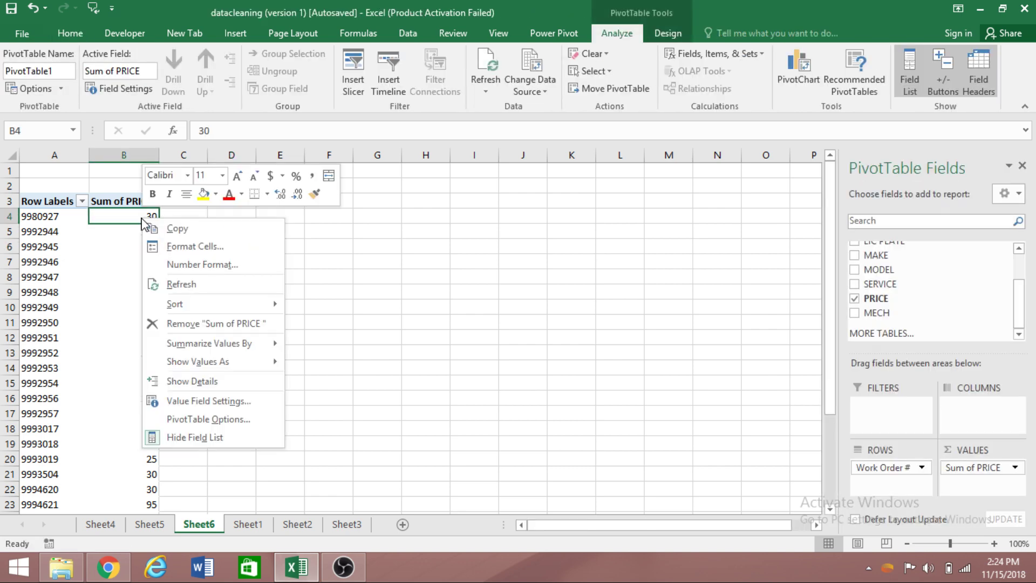
click(198, 405)
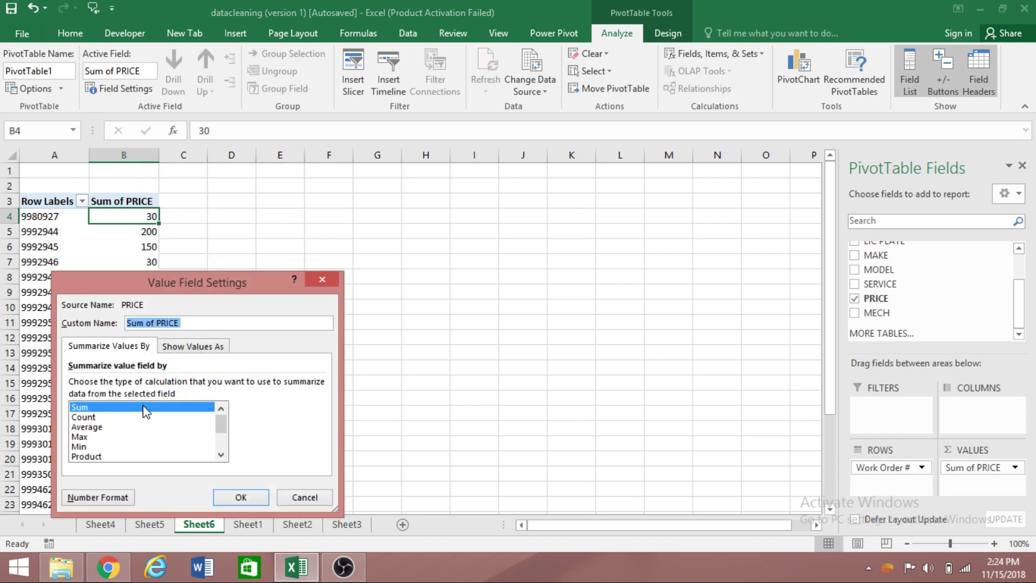
click(96, 428)
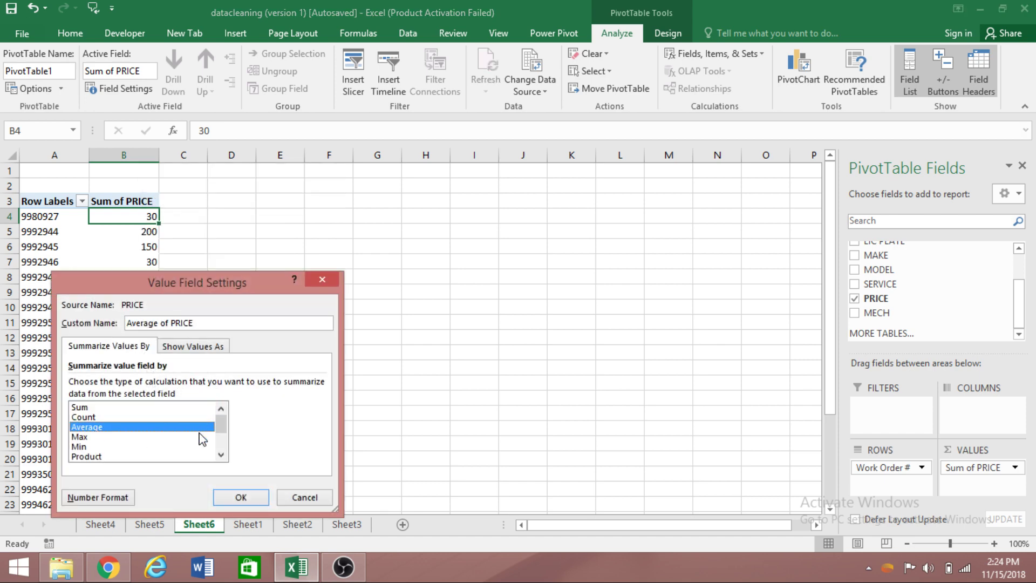
click(241, 497)
click(337, 356)
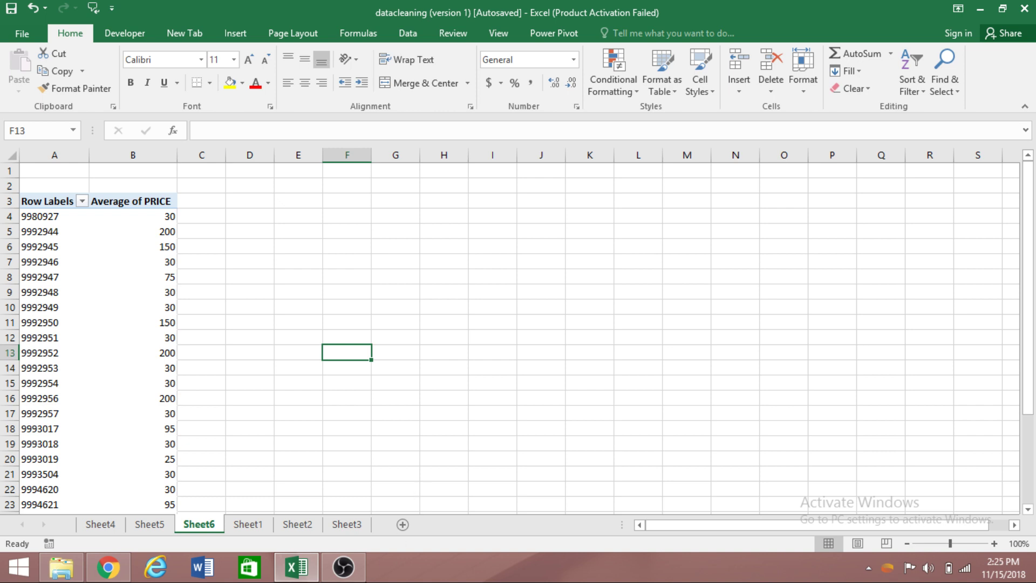
mouse_move(343, 566)
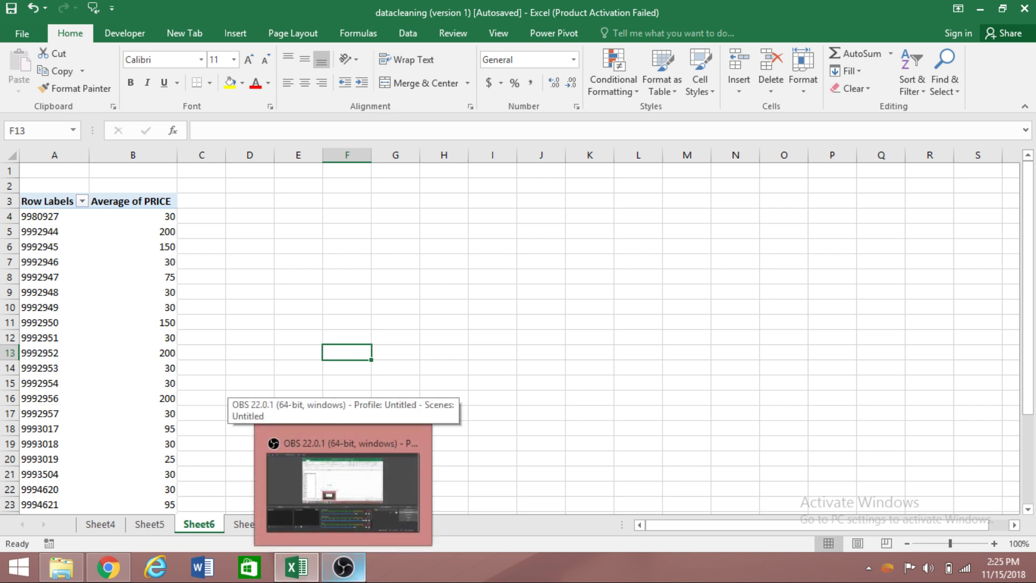